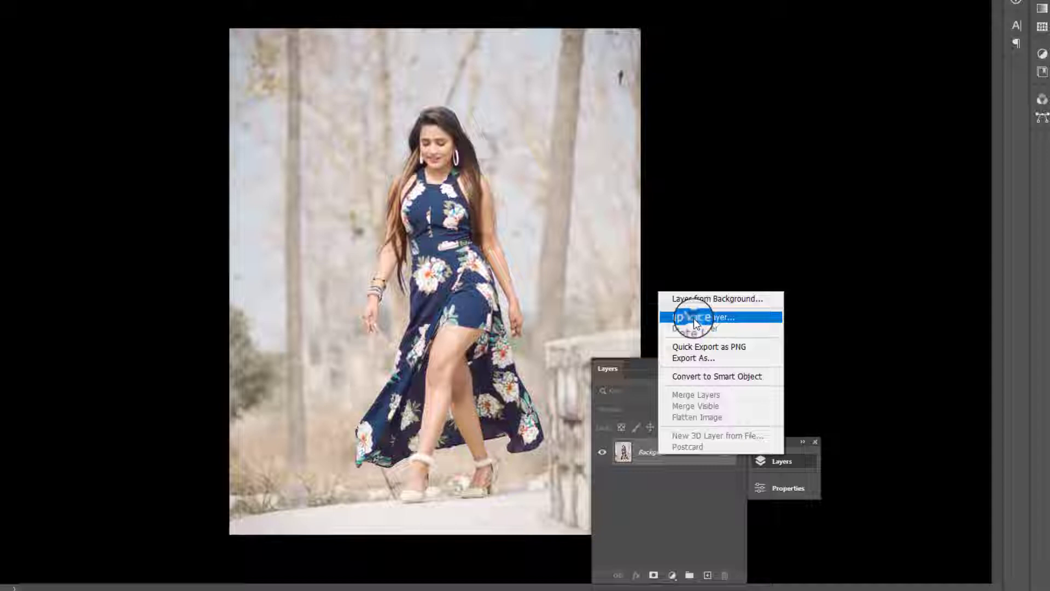
Duplicate the Background layer and apply a Curves adjustment to the copy, pulling the midpoint to input 148, output 132
{"action": "left_click", "coordinate": [576, 103]}
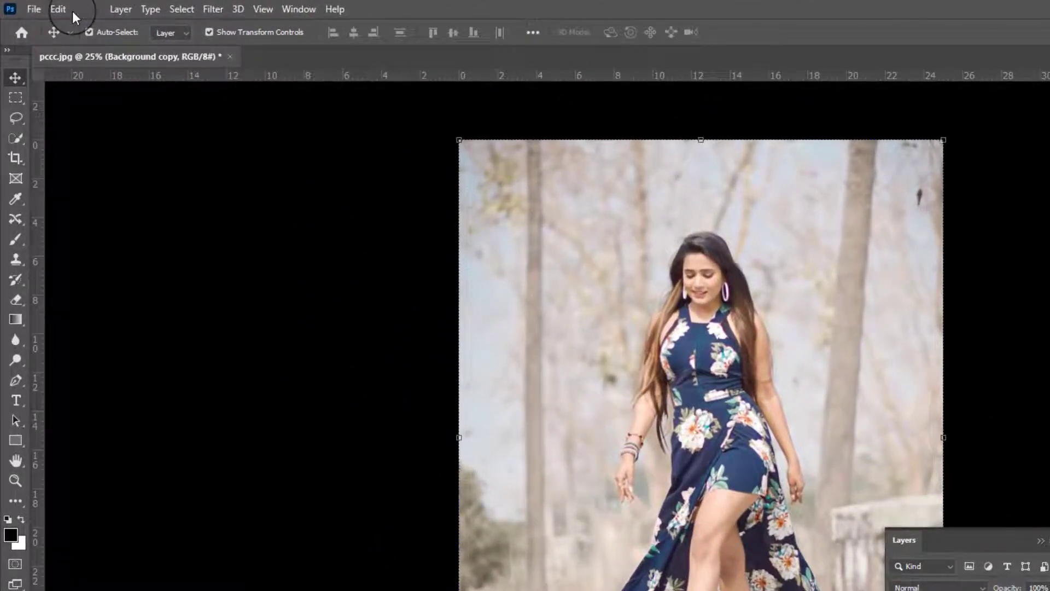
{"action": "left_click", "coordinate": [66, 7]}
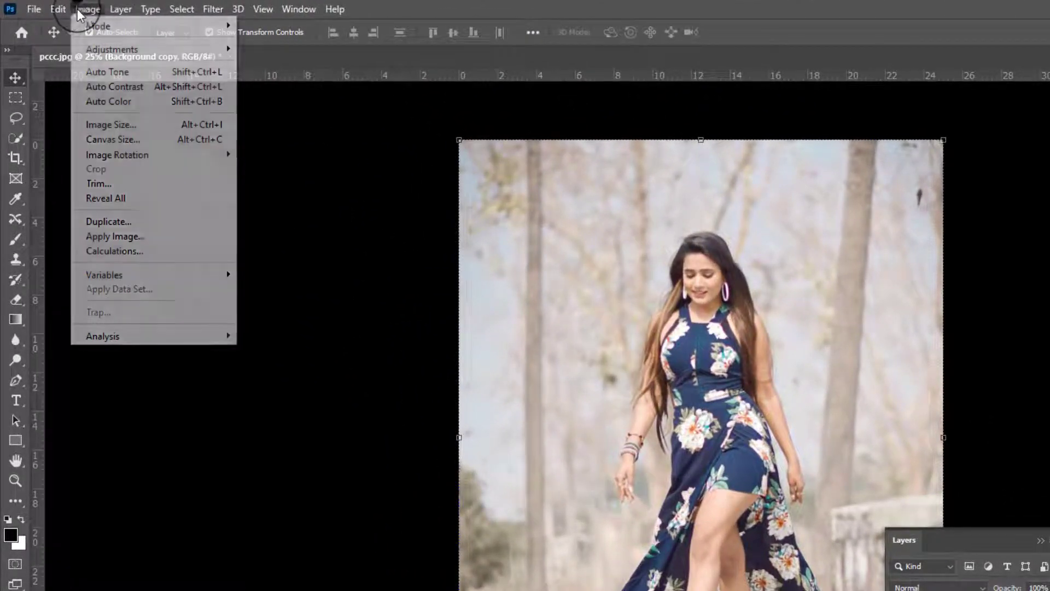
{"action": "mouse_move", "coordinate": [95, 50]}
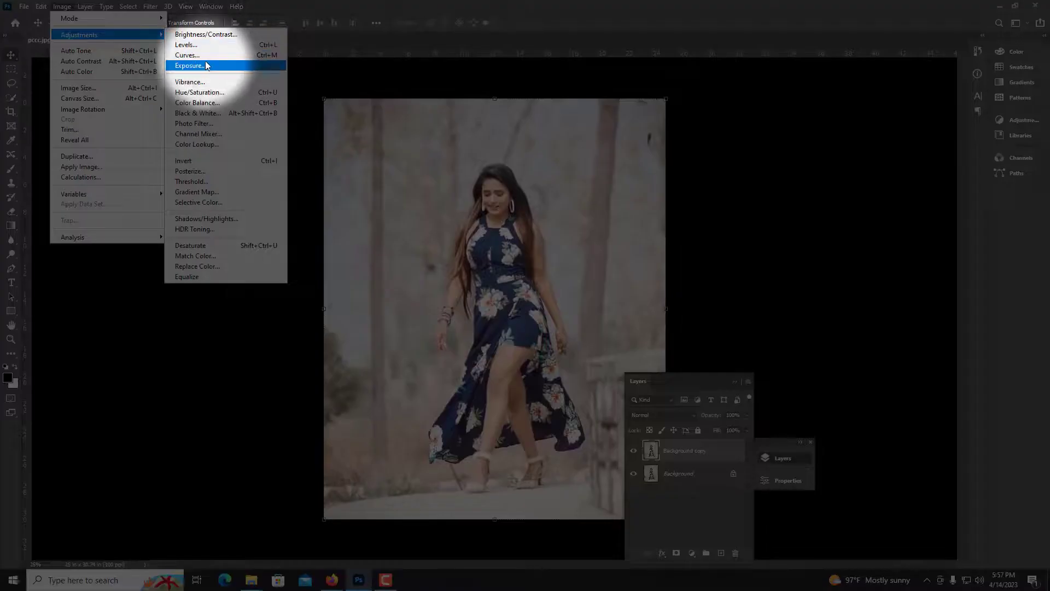
{"action": "left_click", "coordinate": [265, 78]}
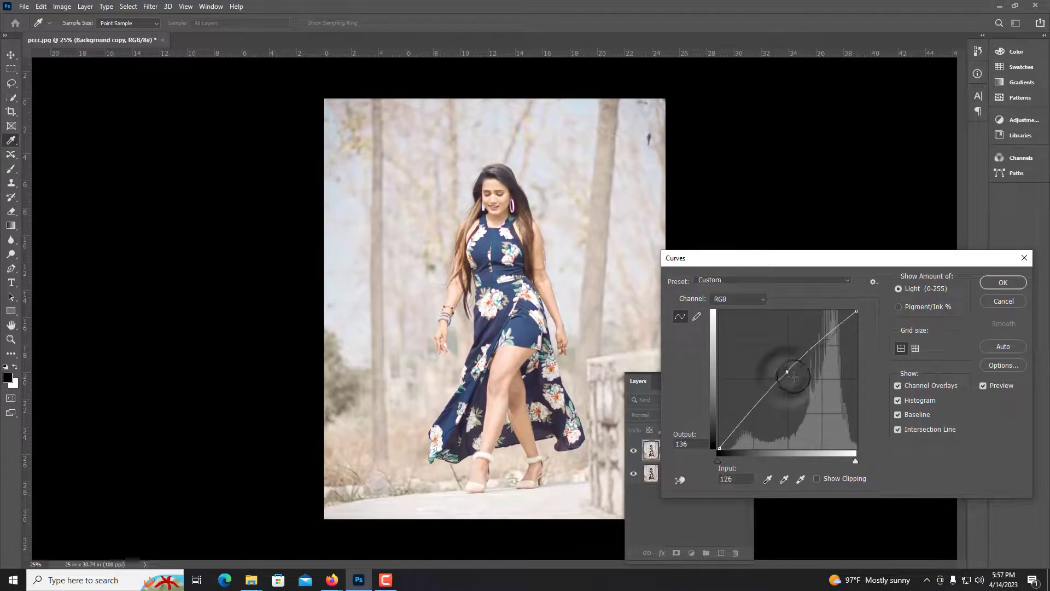
{"action": "left_click_drag", "start_coordinate": [798, 370], "coordinate": [799, 377]}
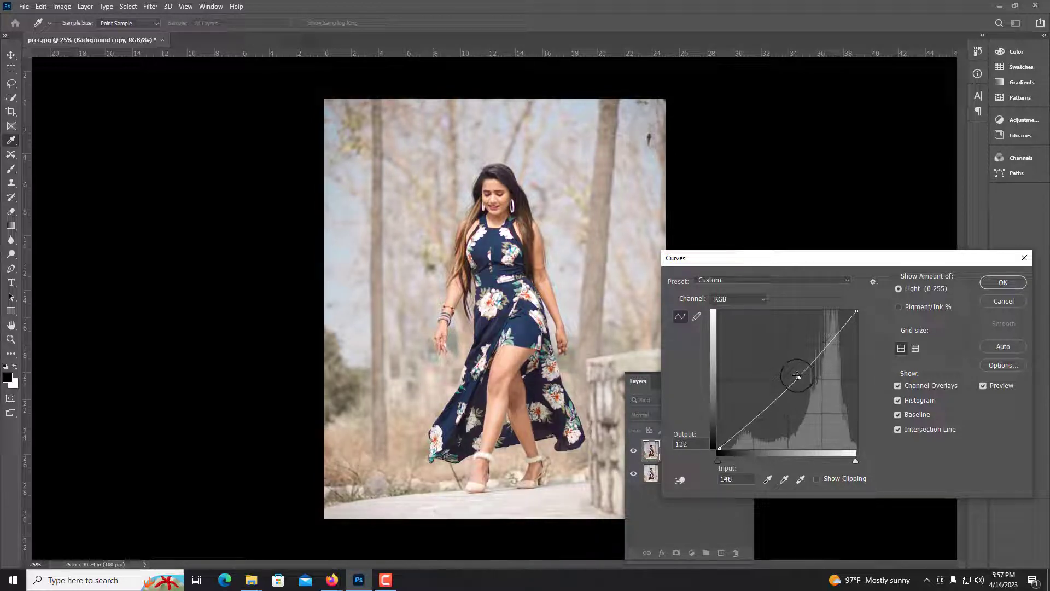
{"action": "key", "text": "Return"}
Toggle the Background copy layer's visibility to compare the adjusted copy with the original
{"action": "key", "text": "v"}
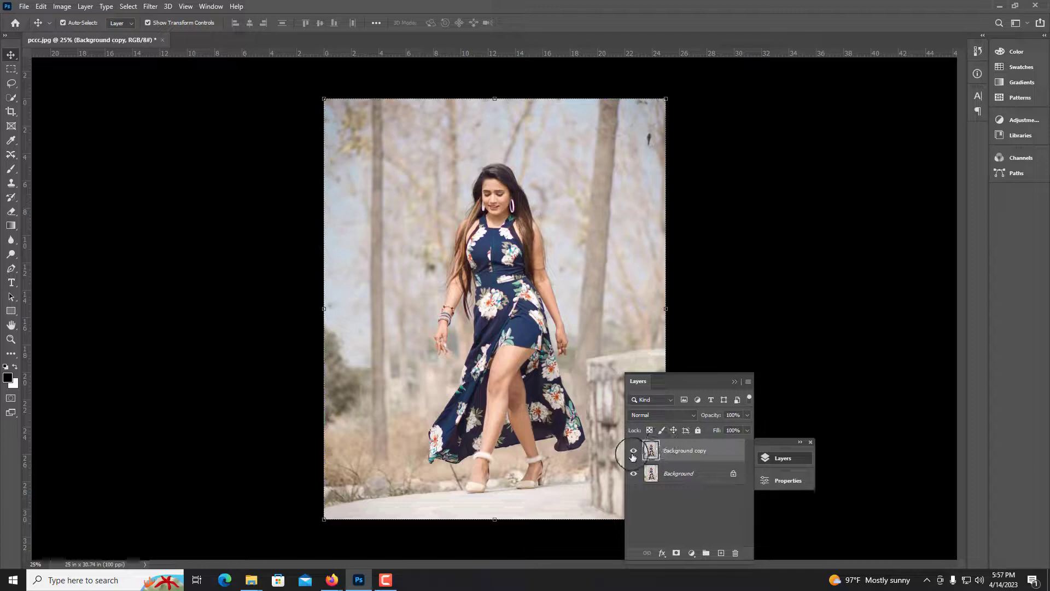
{"action": "left_click", "coordinate": [632, 453]}
{"action": "left_click", "coordinate": [633, 452]}
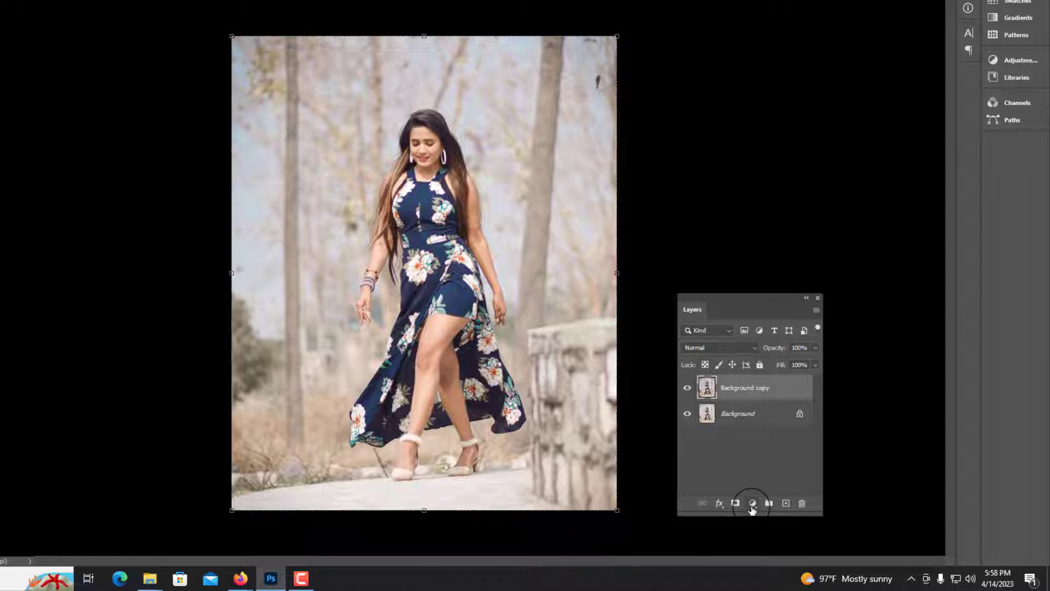
Add a Curves adjustment layer and pull the curve's midpoint down to darken the image
{"action": "left_click", "coordinate": [752, 504]}
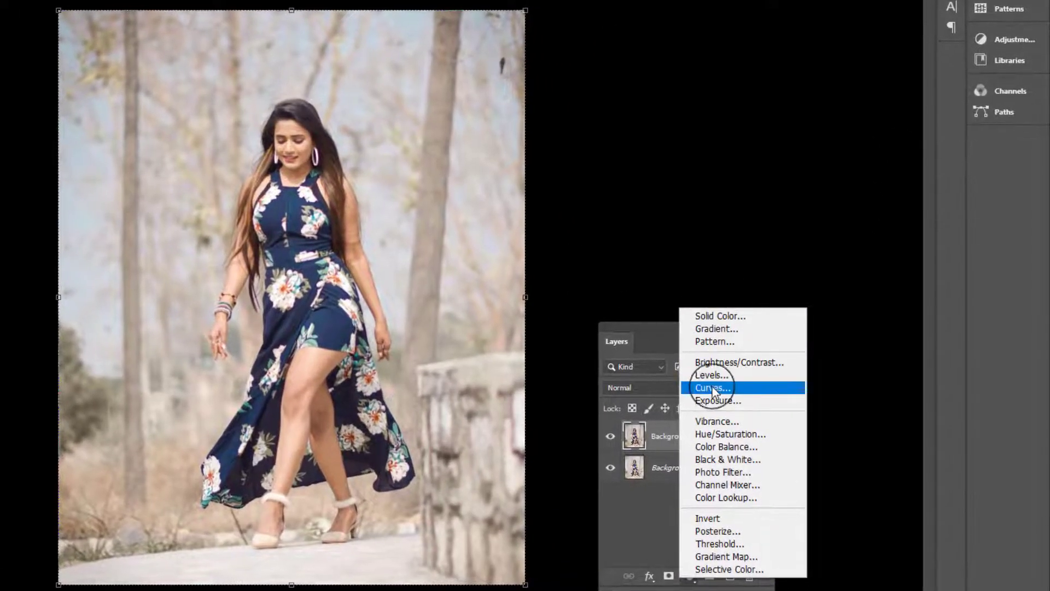
{"action": "left_click", "coordinate": [726, 379]}
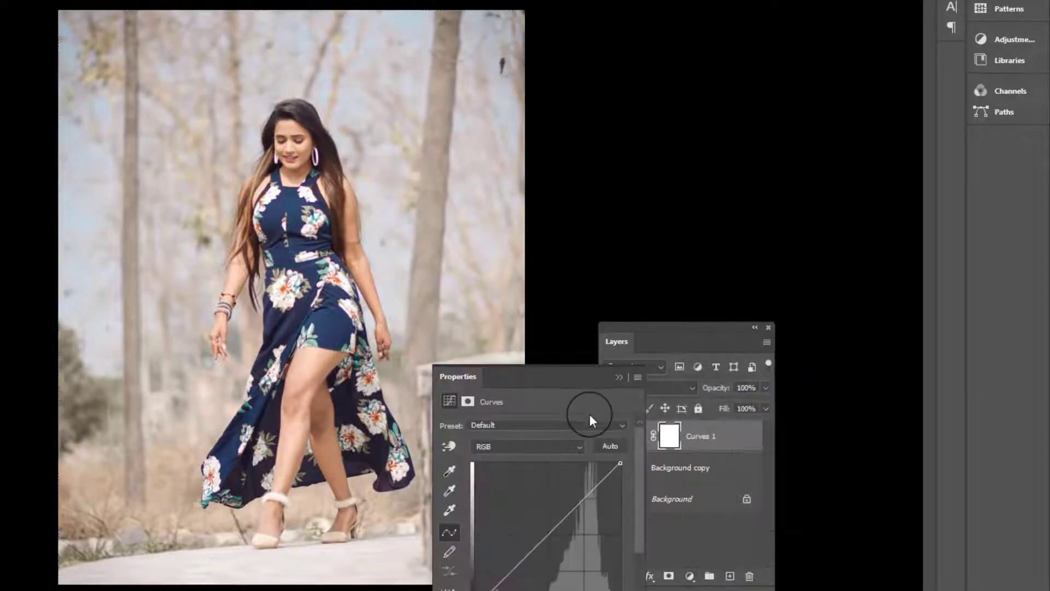
{"action": "left_click_drag", "start_coordinate": [546, 381], "coordinate": [687, 48]}
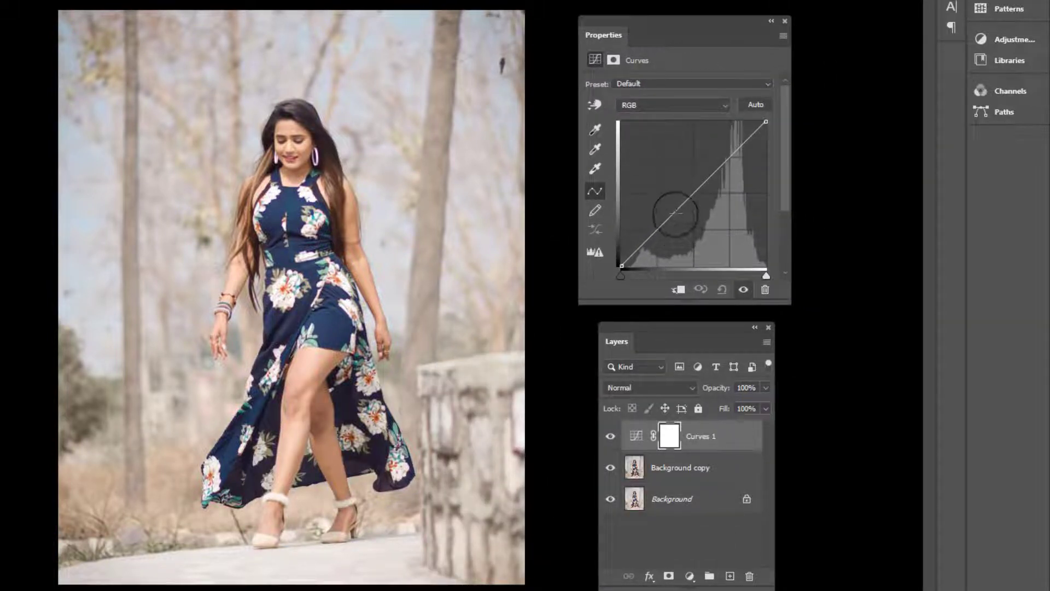
{"action": "left_click_drag", "start_coordinate": [687, 183], "coordinate": [715, 199]}
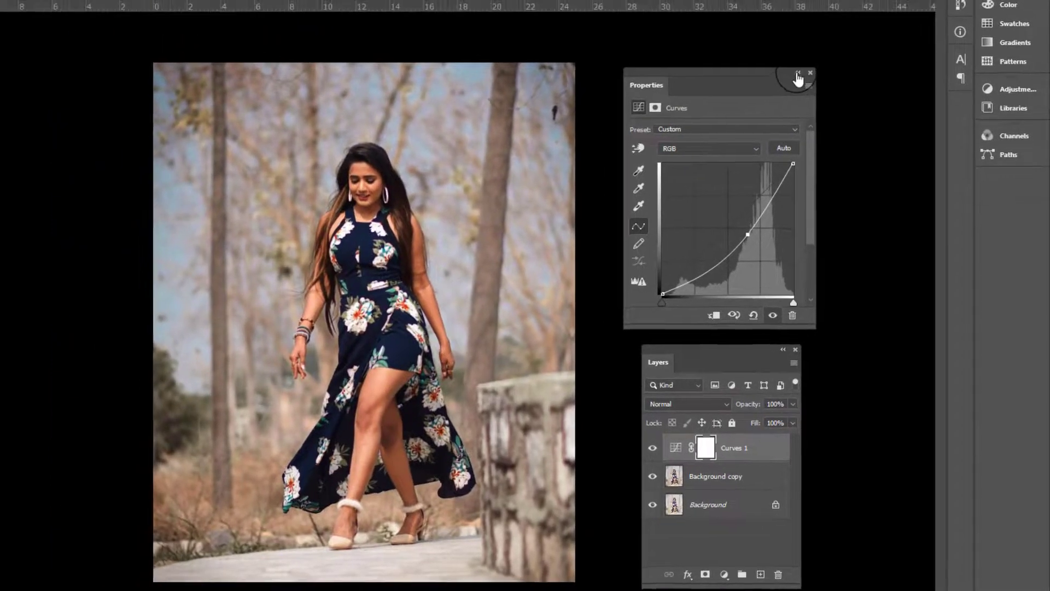
{"action": "left_click", "coordinate": [771, 21]}
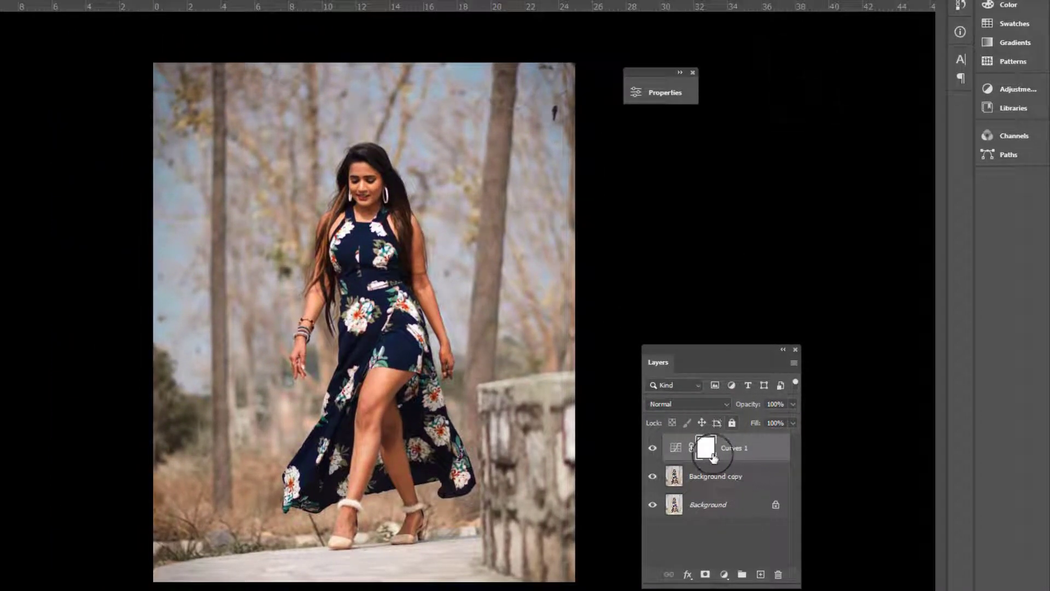
Invert the Curves 1 layer mask and paint over it with a large white brush
{"action": "left_click_drag", "start_coordinate": [705, 453], "coordinate": [706, 457]}
{"action": "key", "text": "ctrl+i"}
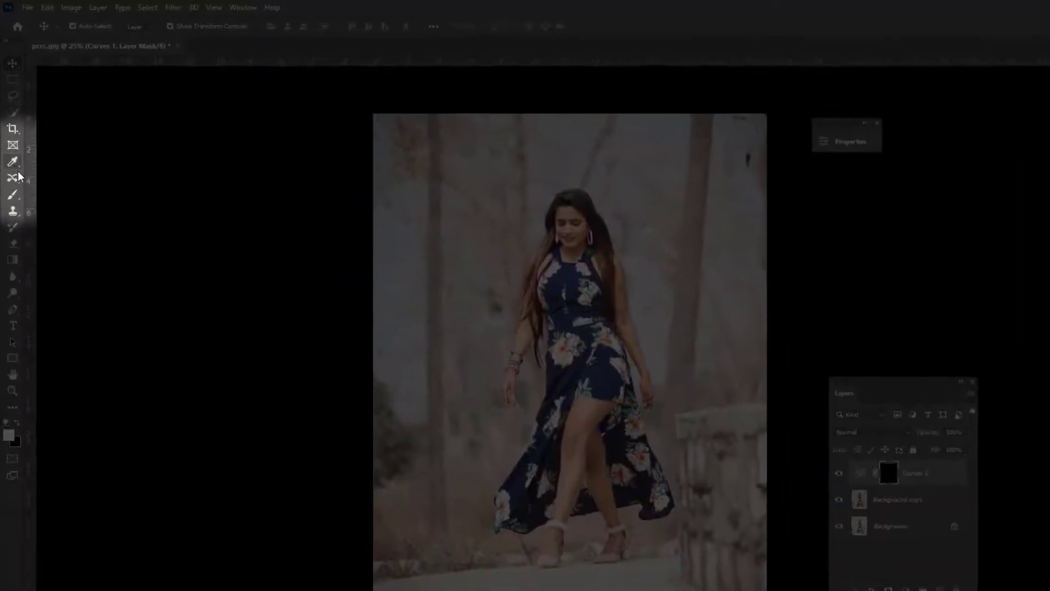
{"action": "left_click", "coordinate": [14, 194]}
{"action": "mouse_move", "coordinate": [431, 294]}
{"action": "left_mouse_down"}
{"action": "mouse_move", "coordinate": [430, 330]}
{"action": "mouse_move", "coordinate": [446, 319]}
{"action": "left_mouse_up"}
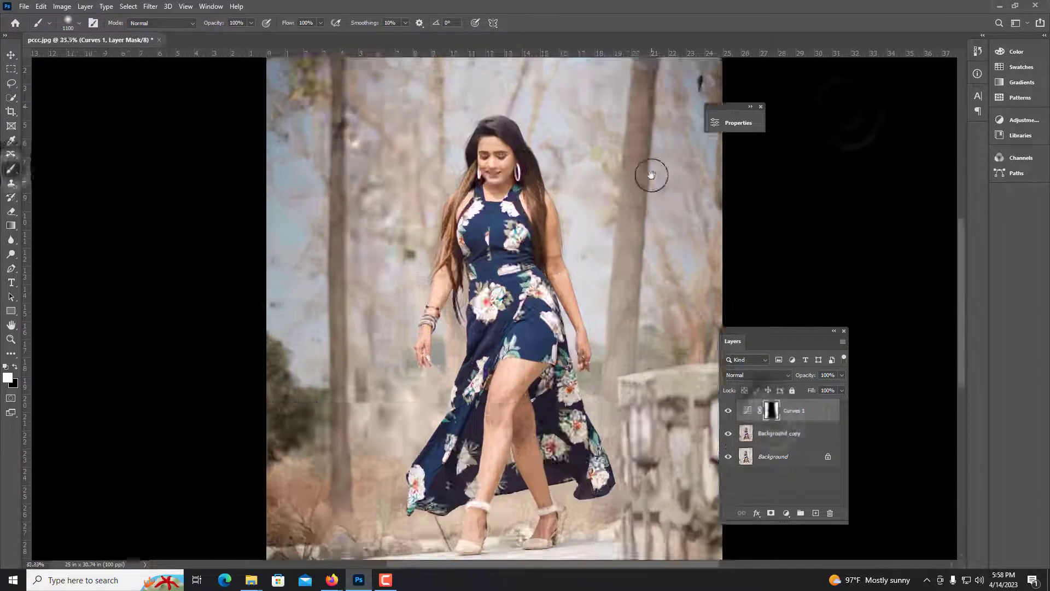
{"action": "scroll", "coordinate": [654, 174], "scroll_direction": "up", "scroll_amount": 3}
{"action": "scroll", "coordinate": [157, 363], "scroll_direction": "down", "scroll_amount": 3}
{"action": "mouse_move", "coordinate": [511, 499]}
{"action": "left_mouse_down"}
{"action": "mouse_move", "coordinate": [530, 351]}
{"action": "mouse_move", "coordinate": [484, 71]}
{"action": "mouse_move", "coordinate": [623, 323]}
{"action": "left_mouse_up"}
Refine the Curves 1 mask around the woman's feet, dress and hair with smaller brush sizes so the darkening covers only the background
{"action": "scroll", "coordinate": [499, 504], "scroll_direction": "up", "scroll_amount": 1}
{"action": "key", "text": "bracketleft"}
{"action": "key", "text": "bracketleft"}
{"action": "key", "text": "bracketleft"}
{"action": "key", "text": "bracketleft"}
{"action": "key", "text": "bracketleft"}
{"action": "key", "text": "bracketleft"}
{"action": "key", "text": "bracketleft"}
{"action": "key", "text": "bracketleft"}
{"action": "left_click_drag", "start_coordinate": [368, 219], "coordinate": [359, 269]}
{"action": "left_click_drag", "start_coordinate": [541, 218], "coordinate": [517, 156]}
{"action": "left_click_drag", "start_coordinate": [393, 206], "coordinate": [333, 174]}
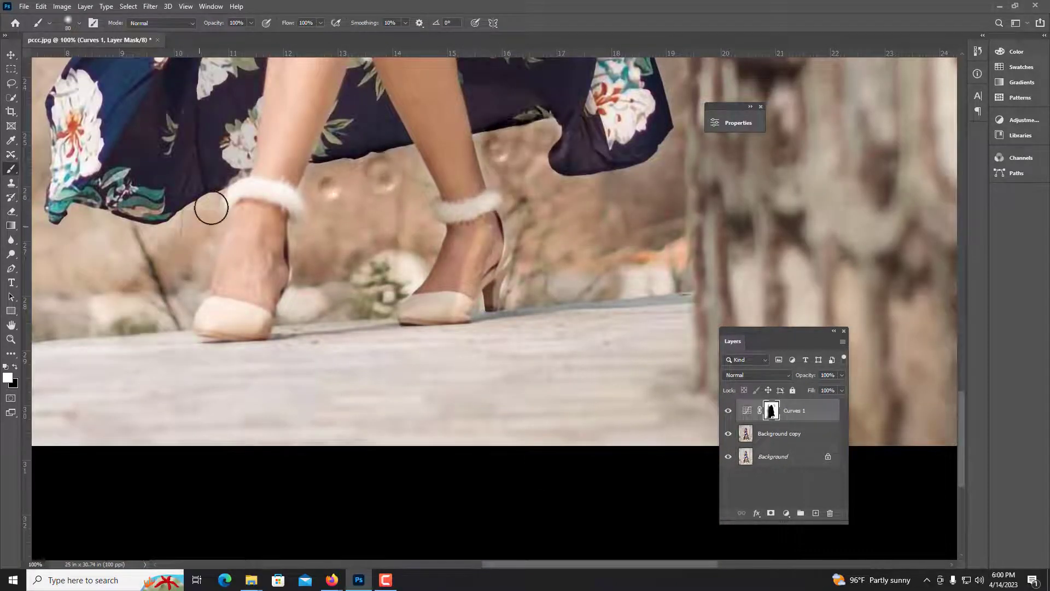
{"action": "left_click_drag", "start_coordinate": [211, 206], "coordinate": [110, 257]}
{"action": "key", "text": "bracketright"}
{"action": "key", "text": "bracketright"}
{"action": "key", "text": "bracketright"}
{"action": "key", "text": "bracketright"}
{"action": "key", "text": "bracketright"}
{"action": "key", "text": "bracketright"}
{"action": "left_click_drag", "start_coordinate": [93, 340], "coordinate": [333, 349]}
{"action": "left_click_drag", "start_coordinate": [183, 147], "coordinate": [450, 293]}
{"action": "scroll", "coordinate": [451, 293], "scroll_direction": "down", "scroll_amount": 1}
{"action": "left_click_drag", "start_coordinate": [402, 164], "coordinate": [359, 476]}
{"action": "key", "text": "bracketright"}
{"action": "key", "text": "bracketright"}
{"action": "scroll", "coordinate": [360, 274], "scroll_direction": "up", "scroll_amount": 1}
{"action": "mouse_move", "coordinate": [492, 252]}
{"action": "left_mouse_down"}
{"action": "mouse_move", "coordinate": [361, 394]}
{"action": "mouse_move", "coordinate": [361, 264]}
{"action": "left_mouse_up"}
{"action": "key", "text": "bracketleft"}
{"action": "key", "text": "bracketleft"}
{"action": "key", "text": "bracketleft"}
{"action": "key", "text": "bracketleft"}
{"action": "key", "text": "bracketleft"}
{"action": "key", "text": "bracketleft"}
{"action": "key", "text": "bracketleft"}
{"action": "key", "text": "bracketleft"}
{"action": "left_click_drag", "start_coordinate": [407, 350], "coordinate": [421, 176]}
{"action": "left_click_drag", "start_coordinate": [645, 306], "coordinate": [410, 241]}
{"action": "key", "text": "bracketleft"}
{"action": "key", "text": "bracketleft"}
{"action": "key", "text": "bracketleft"}
{"action": "key", "text": "bracketleft"}
{"action": "key", "text": "bracketleft"}
{"action": "key", "text": "bracketleft"}
{"action": "left_click_drag", "start_coordinate": [646, 218], "coordinate": [659, 280]}
Toggle the Curves 1 and Background copy layers' visibility to compare the edit with the original
{"action": "scroll", "coordinate": [659, 280], "scroll_direction": "down", "scroll_amount": 4}
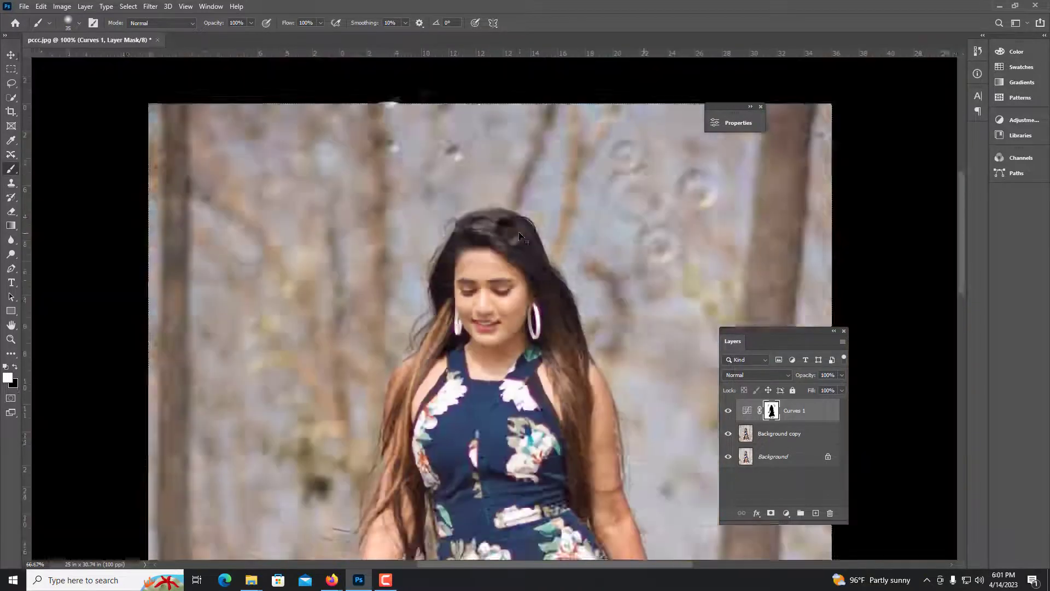
{"action": "key", "text": "v"}
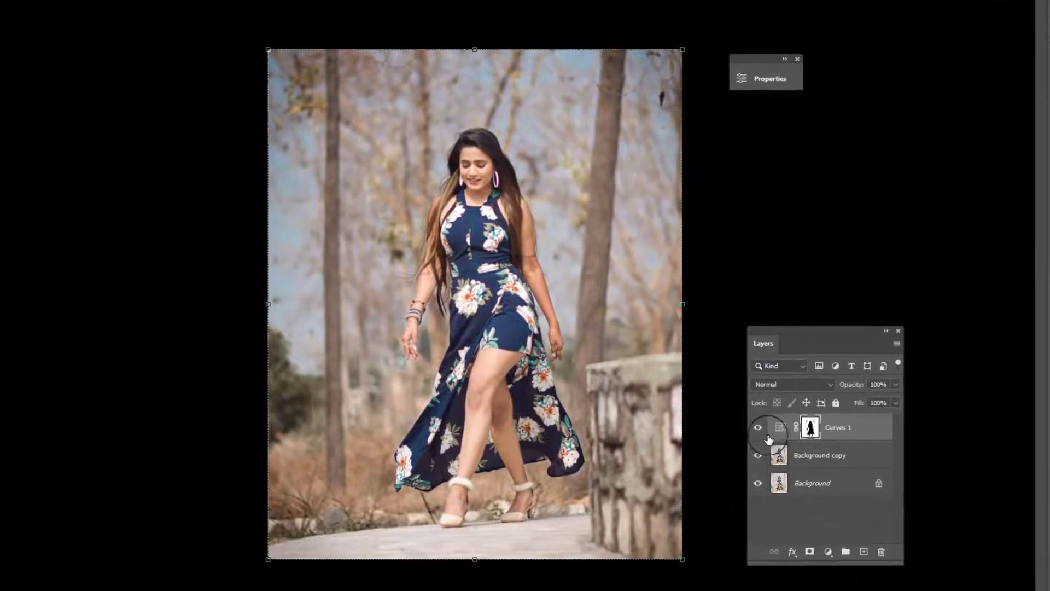
{"action": "left_click", "coordinate": [761, 431]}
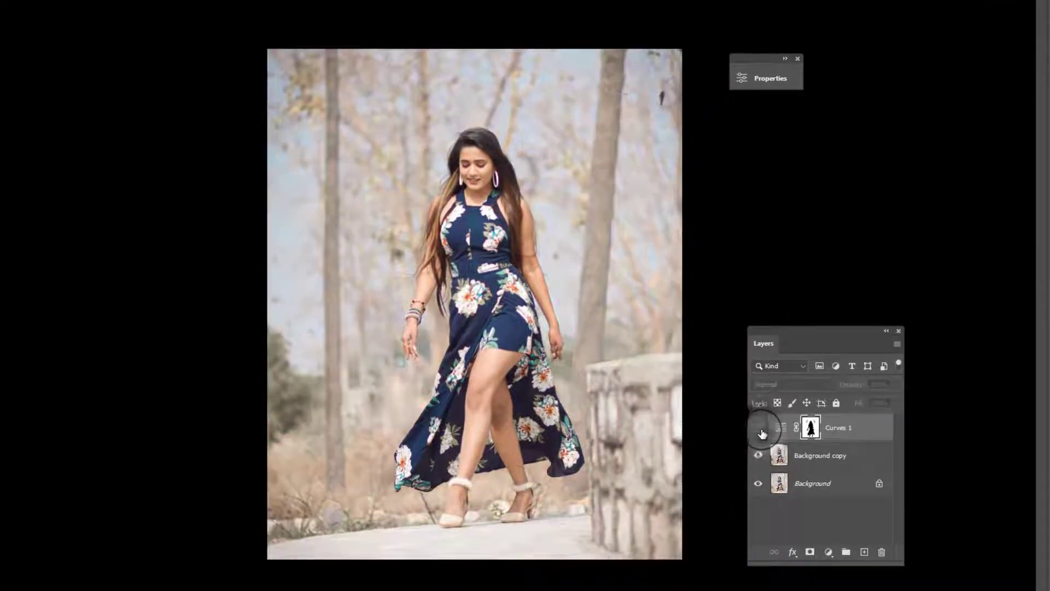
{"action": "left_click", "coordinate": [758, 429]}
{"action": "left_click", "coordinate": [759, 457]}
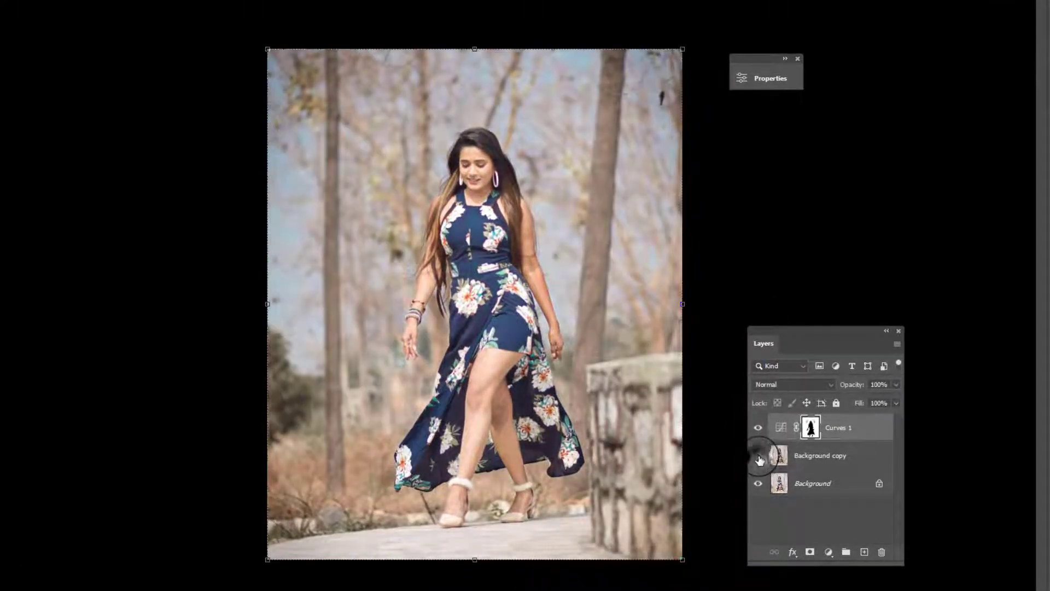
{"action": "left_click", "coordinate": [760, 459]}
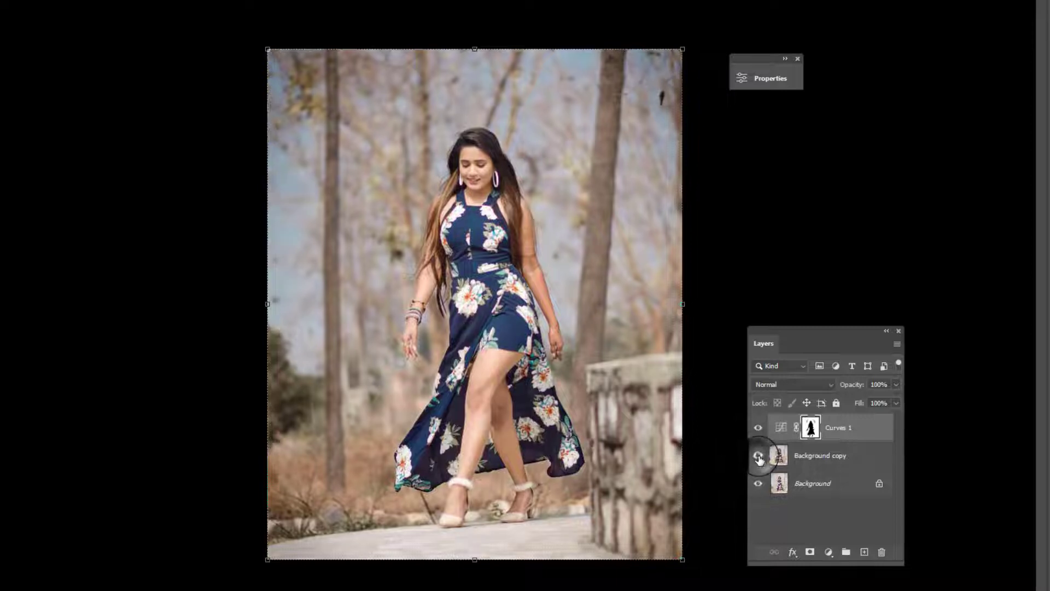
{"action": "left_click", "coordinate": [757, 430]}
{"action": "left_click", "coordinate": [759, 457]}
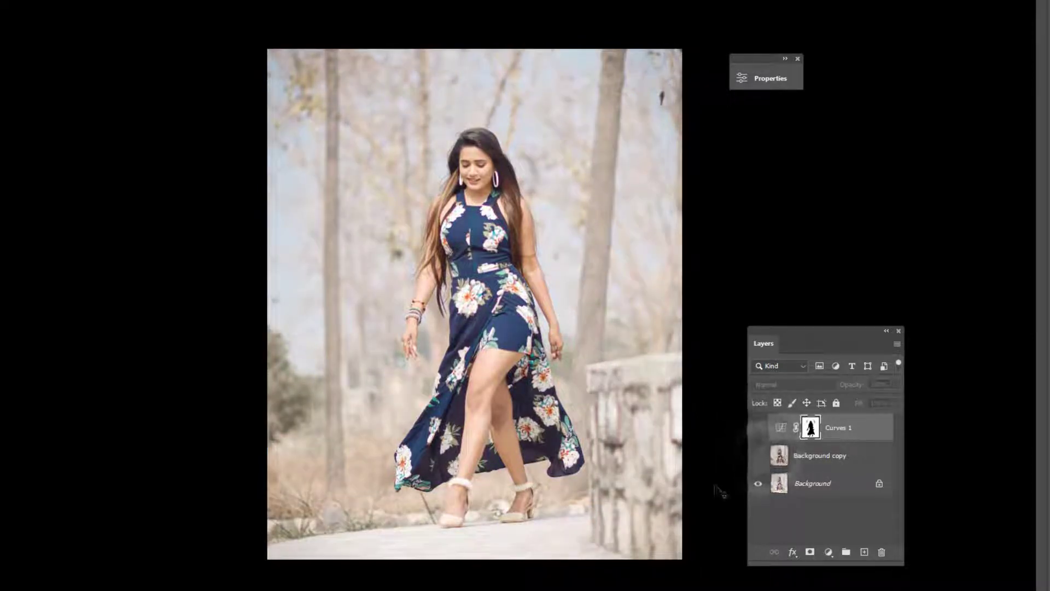
{"action": "left_click", "coordinate": [759, 456]}
{"action": "left_click", "coordinate": [758, 428]}
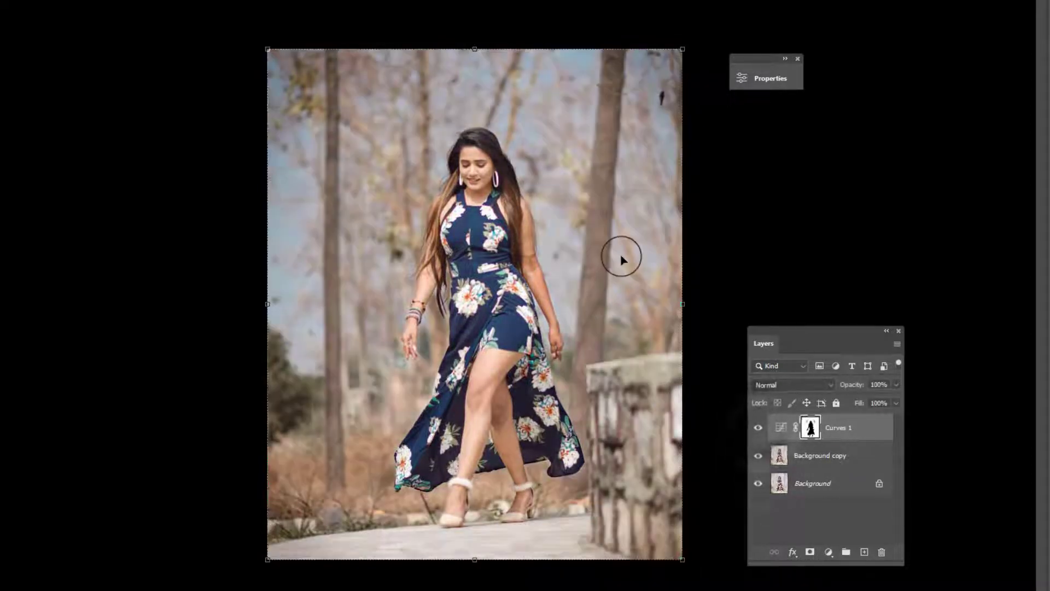
Add a Color Balance adjustment layer above the Background copy layer
{"action": "scroll", "coordinate": [610, 276], "scroll_direction": "up", "scroll_amount": 1}
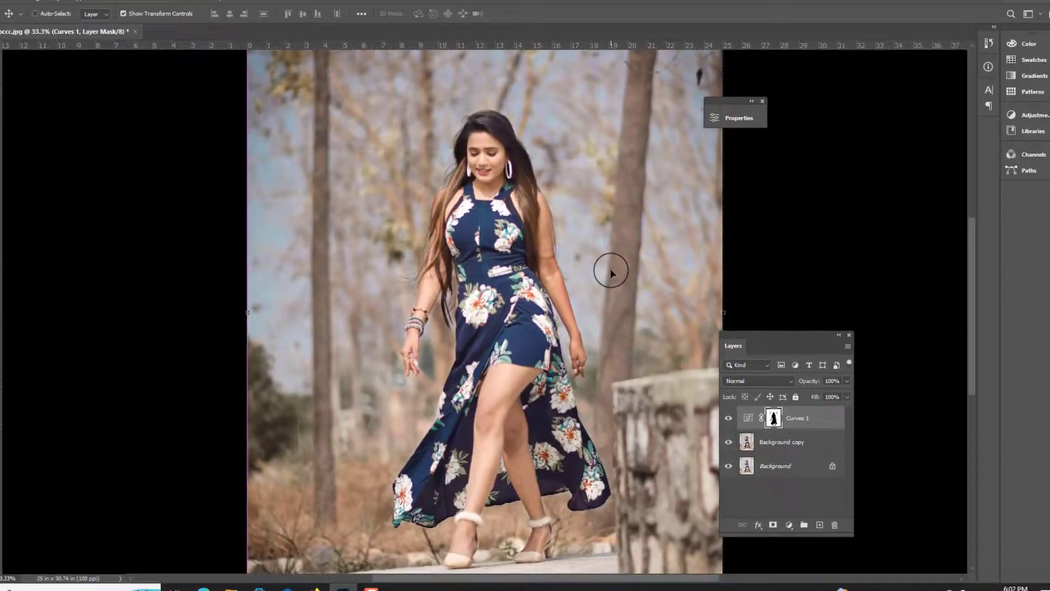
{"action": "key", "text": "ctrl+minus"}
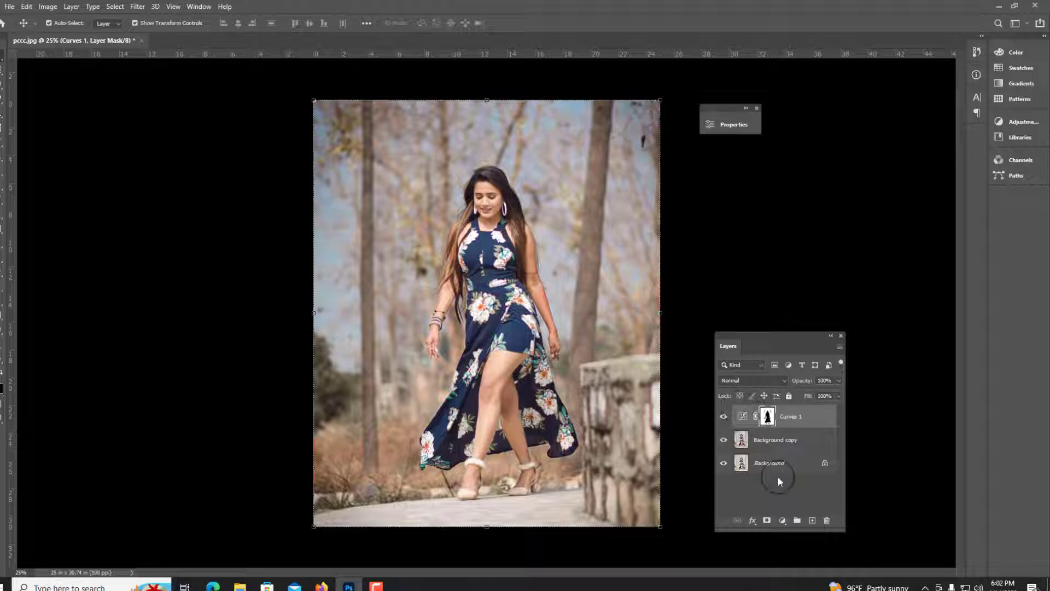
{"action": "left_click", "coordinate": [774, 442]}
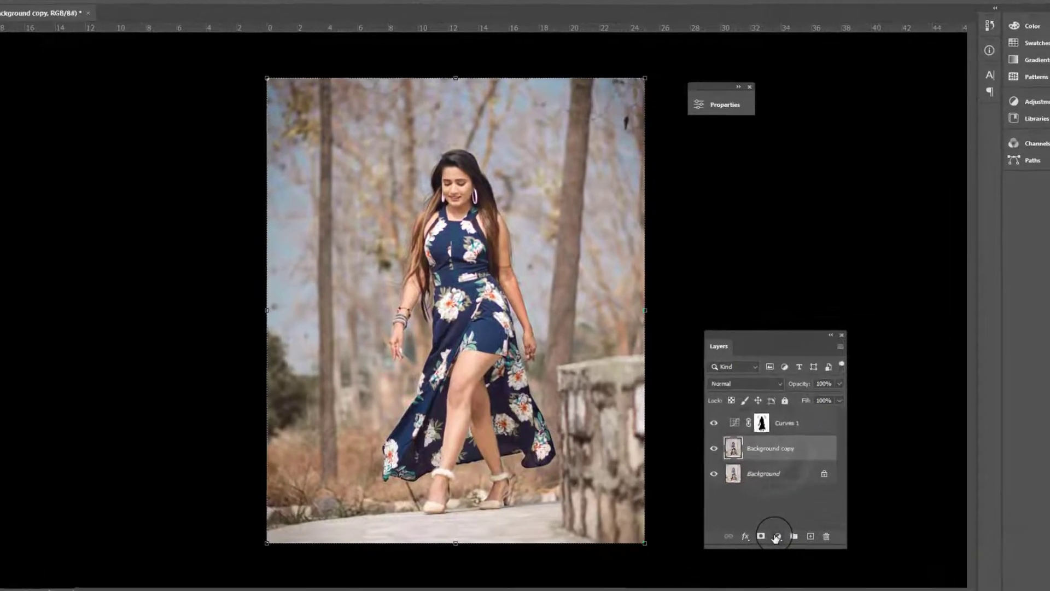
{"action": "left_click", "coordinate": [782, 520]}
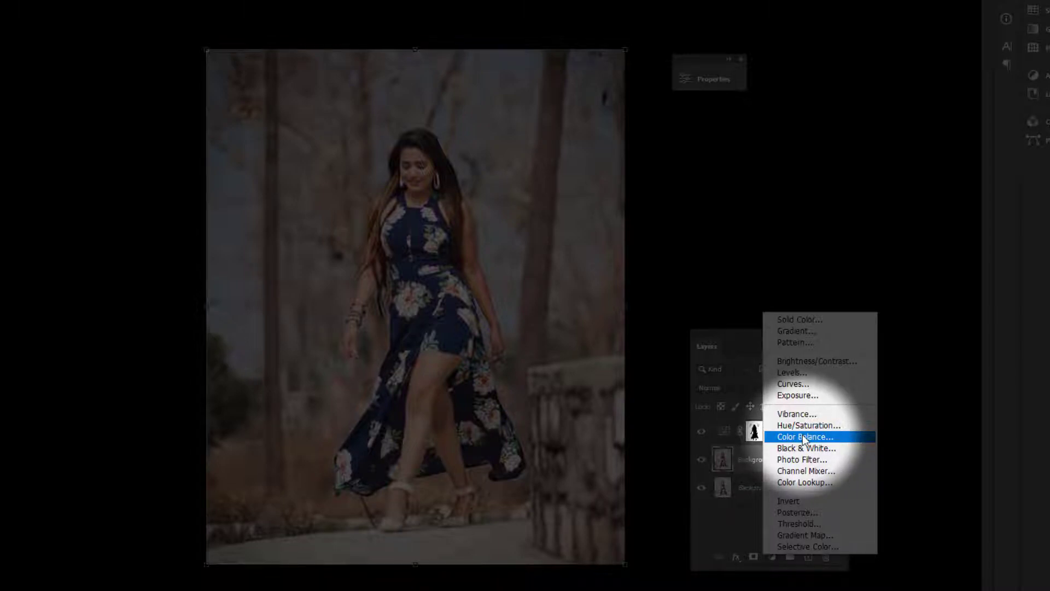
{"action": "left_click", "coordinate": [803, 436]}
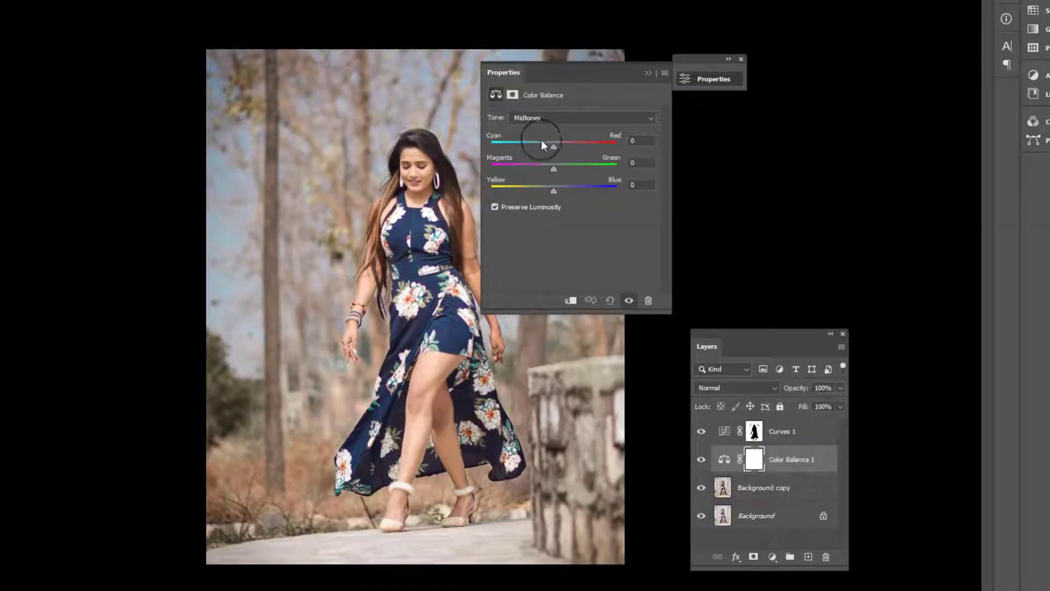
{"action": "left_click_drag", "start_coordinate": [585, 72], "coordinate": [673, 132]}
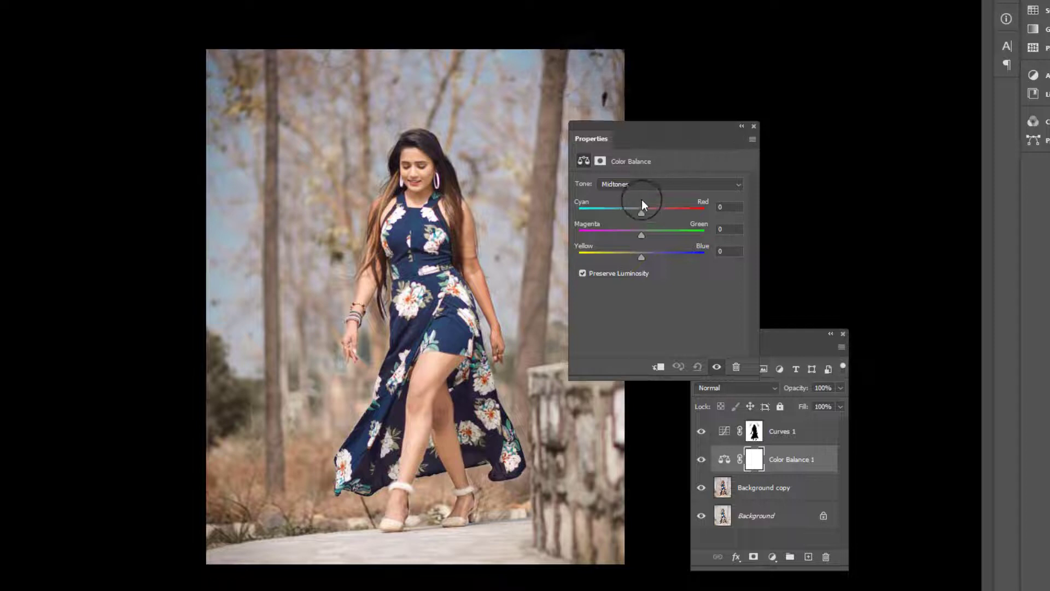
Set the midtone Color Balance to Cyan-Red -70, Magenta-Green -24 and Yellow-Blue +100
{"action": "left_click_drag", "start_coordinate": [642, 211], "coordinate": [614, 207]}
{"action": "left_click_drag", "start_coordinate": [642, 256], "coordinate": [696, 257]}
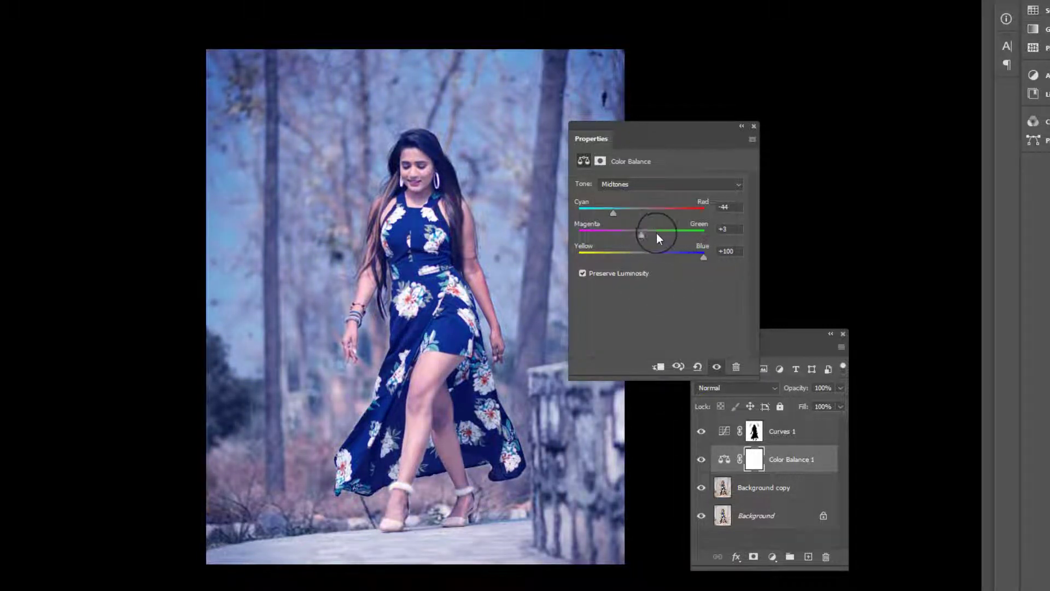
{"action": "left_click_drag", "start_coordinate": [656, 233], "coordinate": [634, 228]}
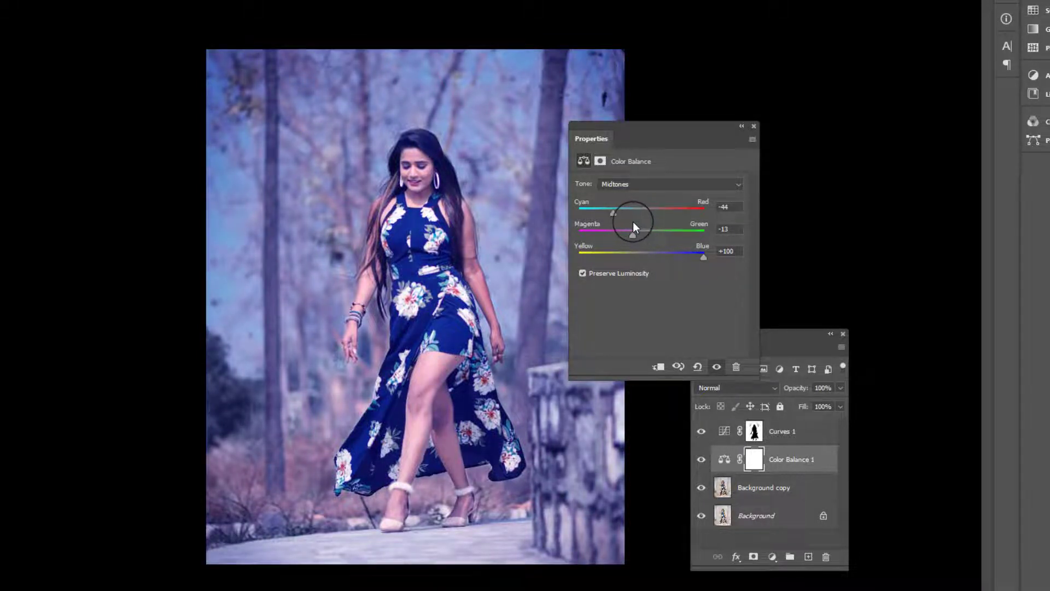
{"action": "left_click_drag", "start_coordinate": [612, 210], "coordinate": [598, 203]}
{"action": "left_click_drag", "start_coordinate": [646, 231], "coordinate": [619, 222]}
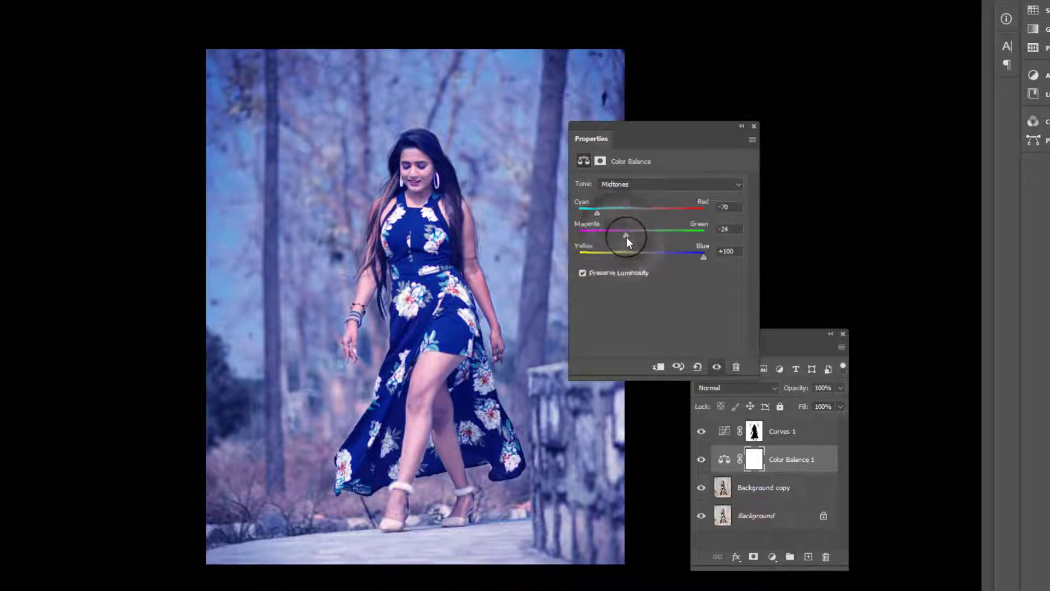
{"action": "left_click", "coordinate": [742, 126]}
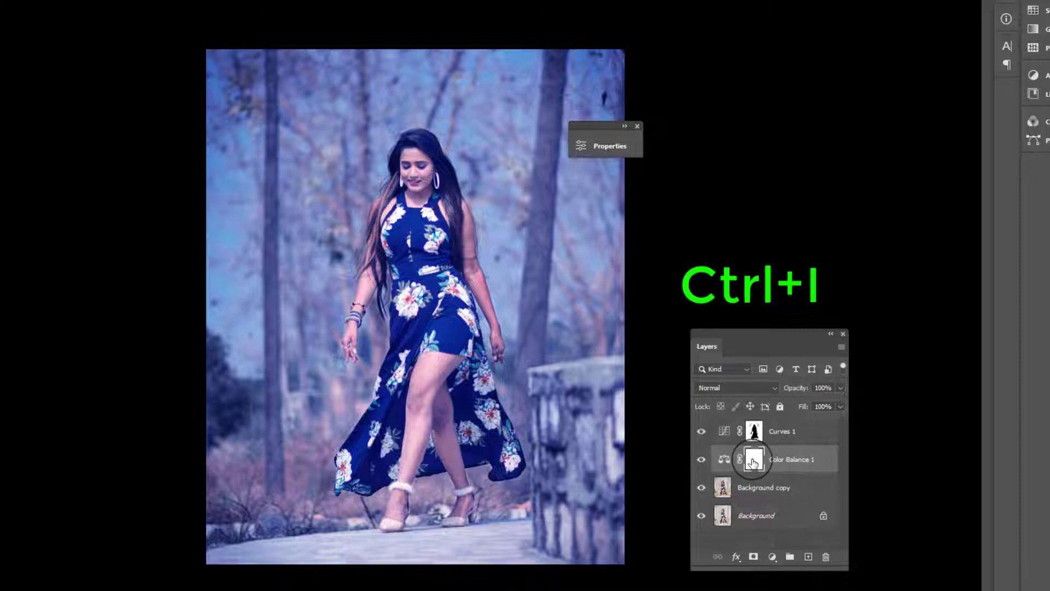
Invert the Color Balance 1 layer mask and switch to the Brush with white as the foreground color
{"action": "key", "text": "ctrl+i"}
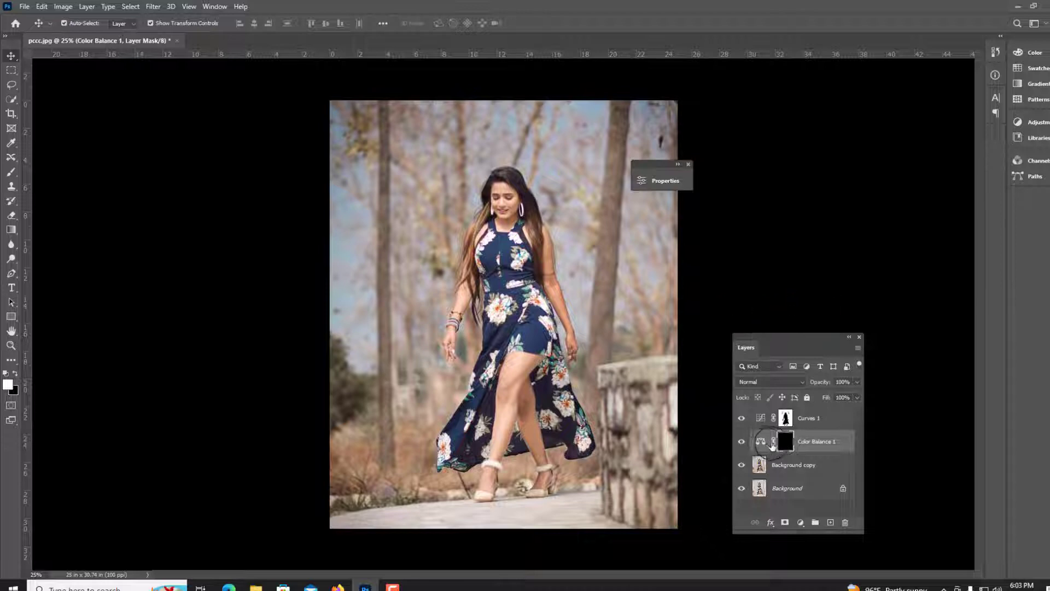
{"action": "left_click", "coordinate": [762, 442]}
{"action": "key", "text": "b"}
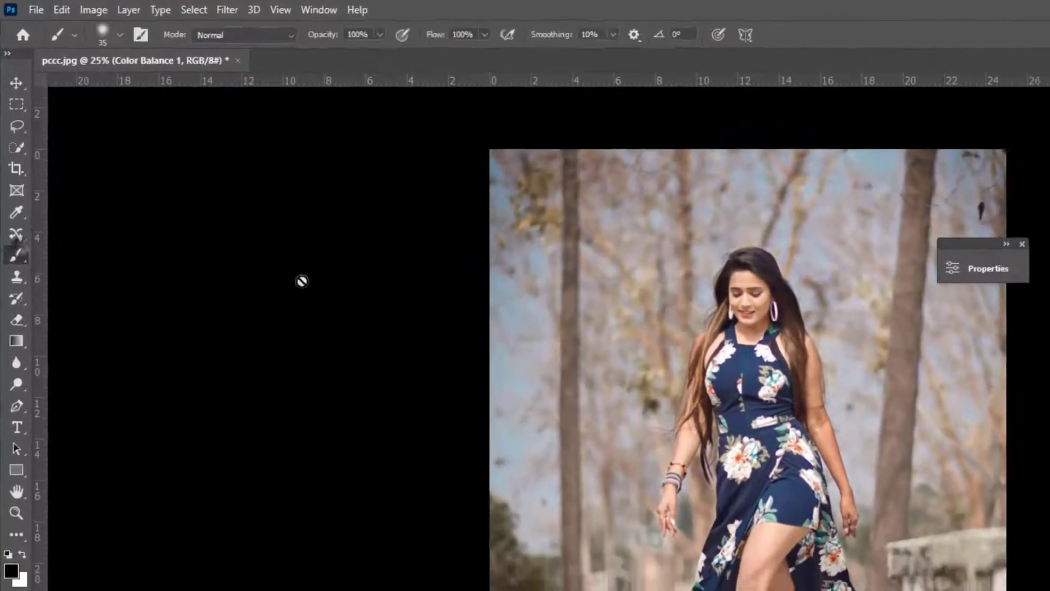
{"action": "left_click", "coordinate": [384, 171]}
{"action": "left_click", "coordinate": [598, 240]}
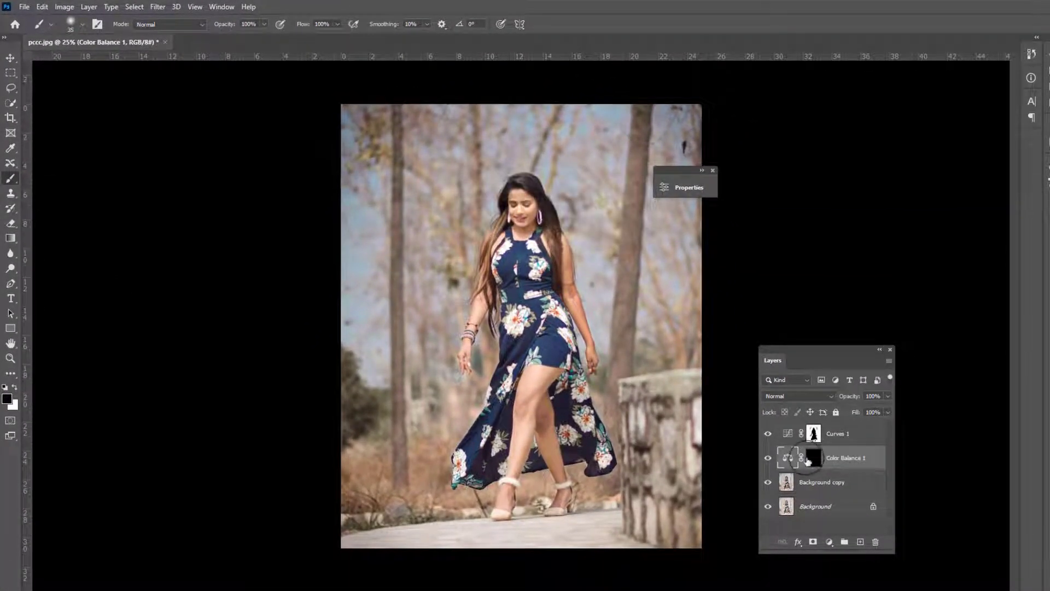
{"action": "left_click", "coordinate": [854, 484]}
{"action": "key", "text": "x"}
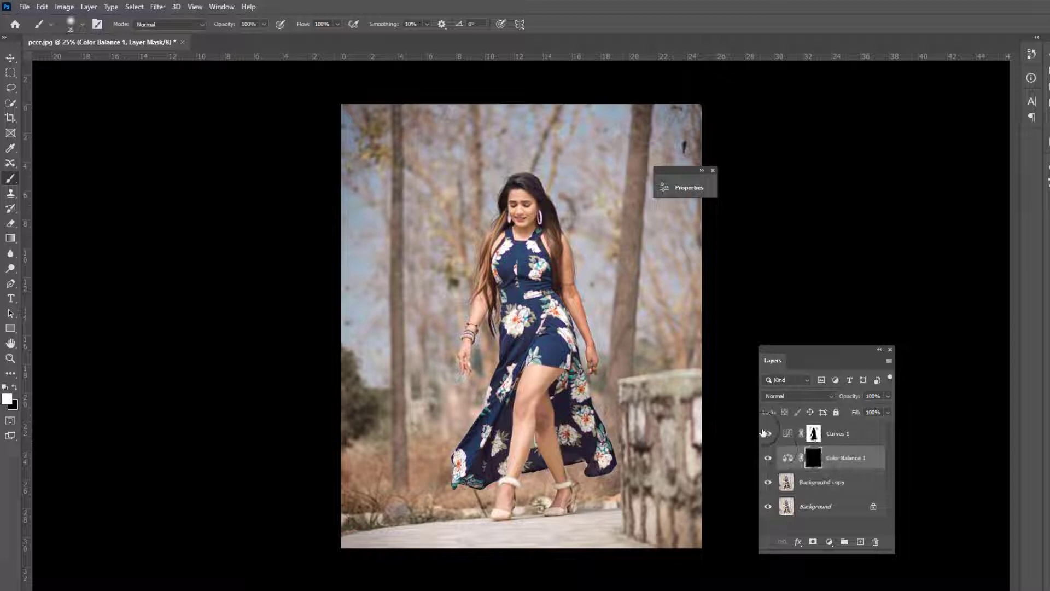
Try to paint on the Color Balance 1 layer while its adjustment thumbnail, not the mask, is selected
{"action": "left_click", "coordinate": [787, 457]}
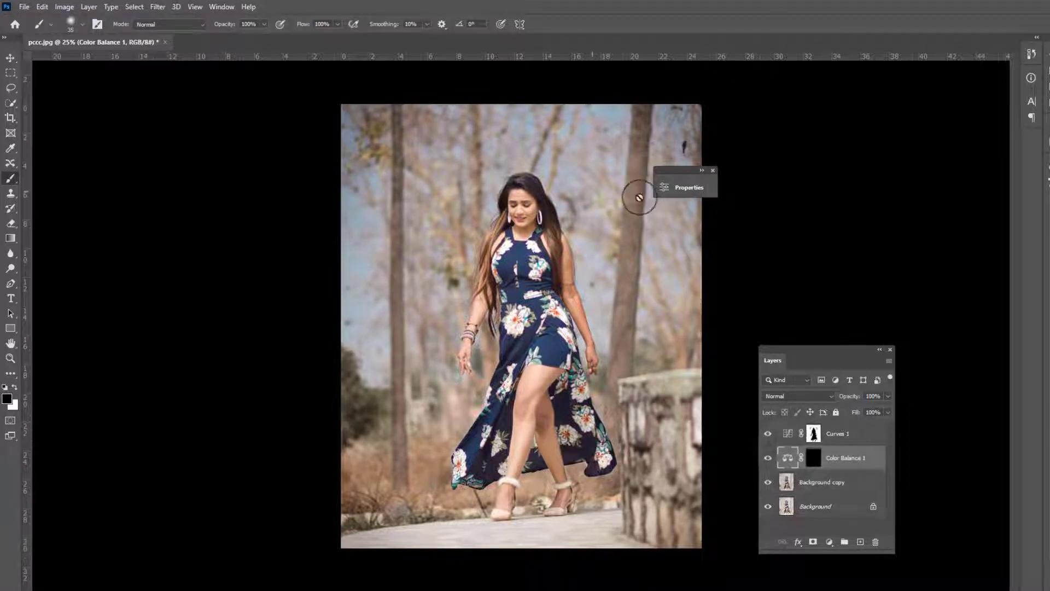
{"action": "left_click", "coordinate": [683, 190]}
{"action": "left_click_drag", "start_coordinate": [554, 178], "coordinate": [873, 163]}
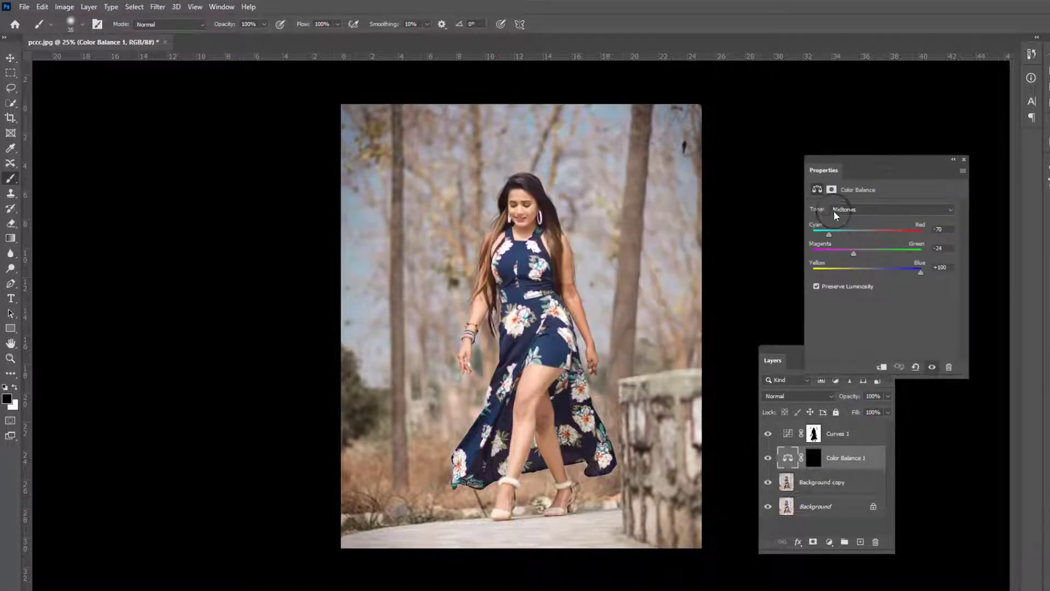
{"action": "left_click", "coordinate": [628, 215]}
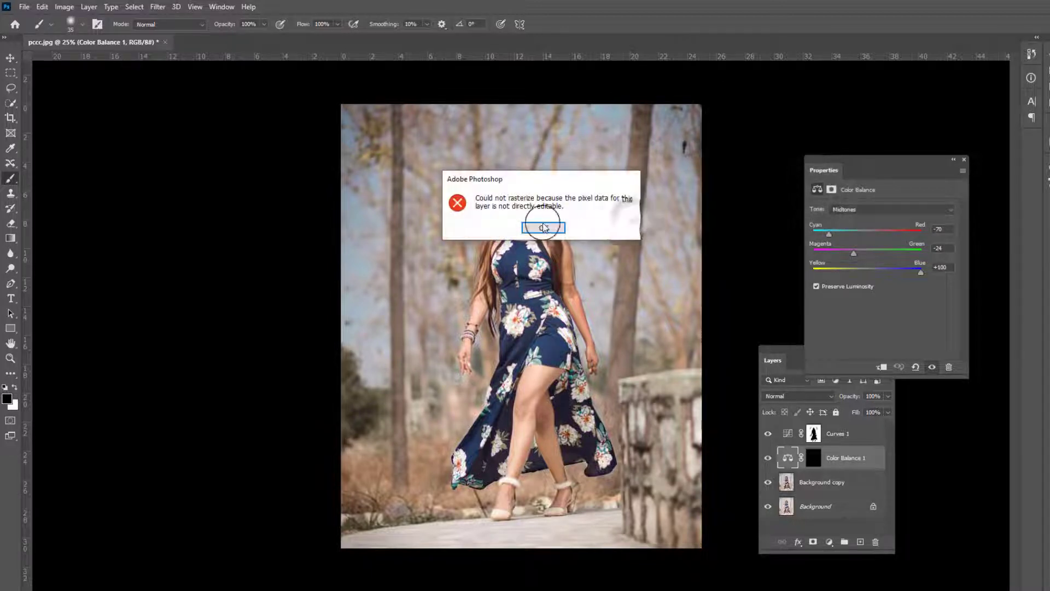
{"action": "left_click", "coordinate": [545, 228]}
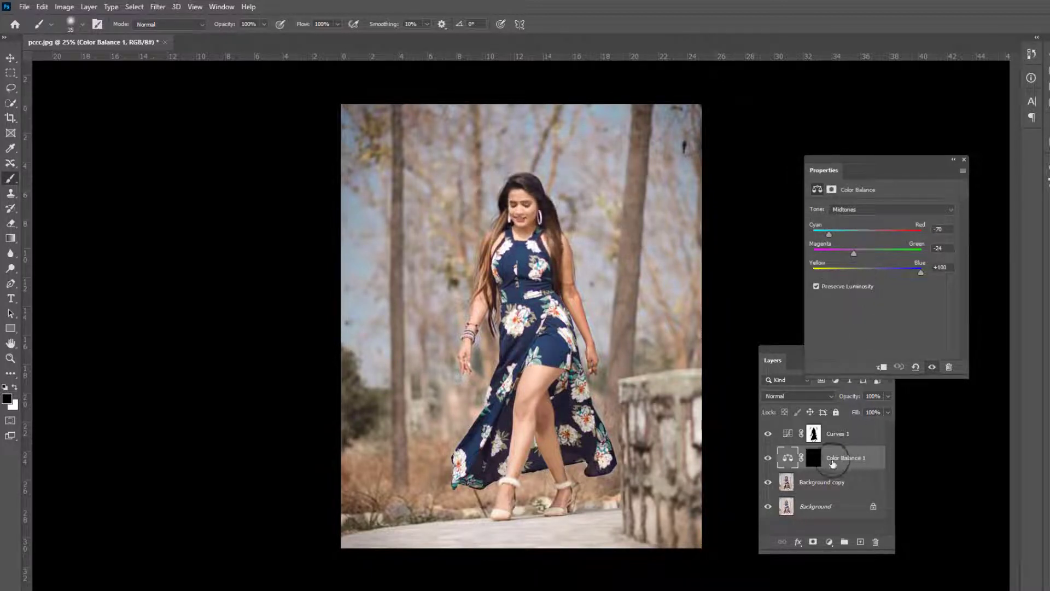
Paint white on the Color Balance 1 layer mask over the background around the woman, varying the brush size
{"action": "left_click", "coordinate": [814, 459]}
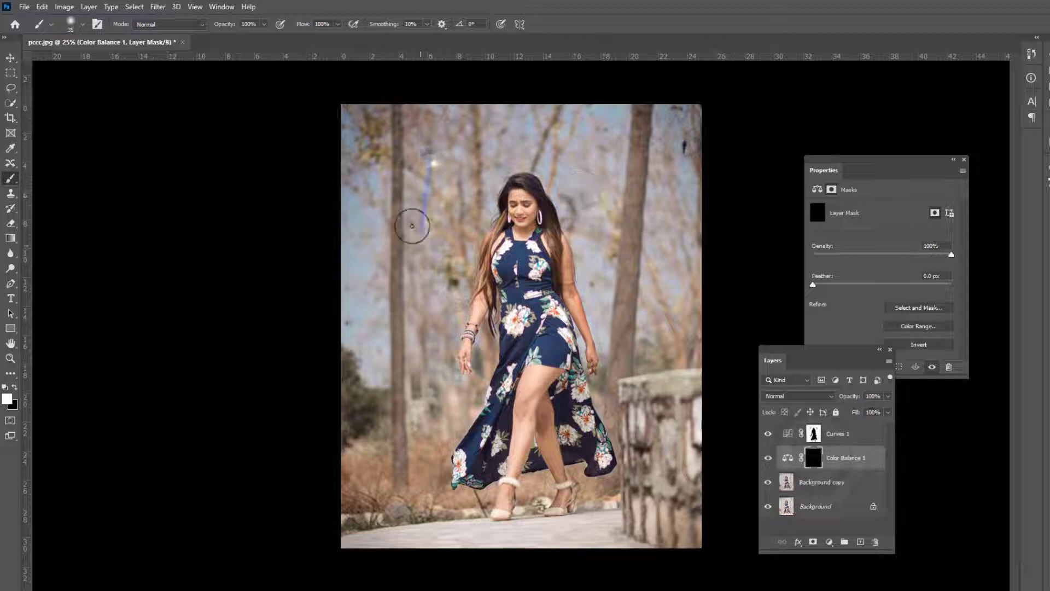
{"action": "mouse_move", "coordinate": [412, 226]}
{"action": "left_mouse_down"}
{"action": "mouse_move", "coordinate": [389, 271]}
{"action": "mouse_move", "coordinate": [400, 273]}
{"action": "left_mouse_up"}
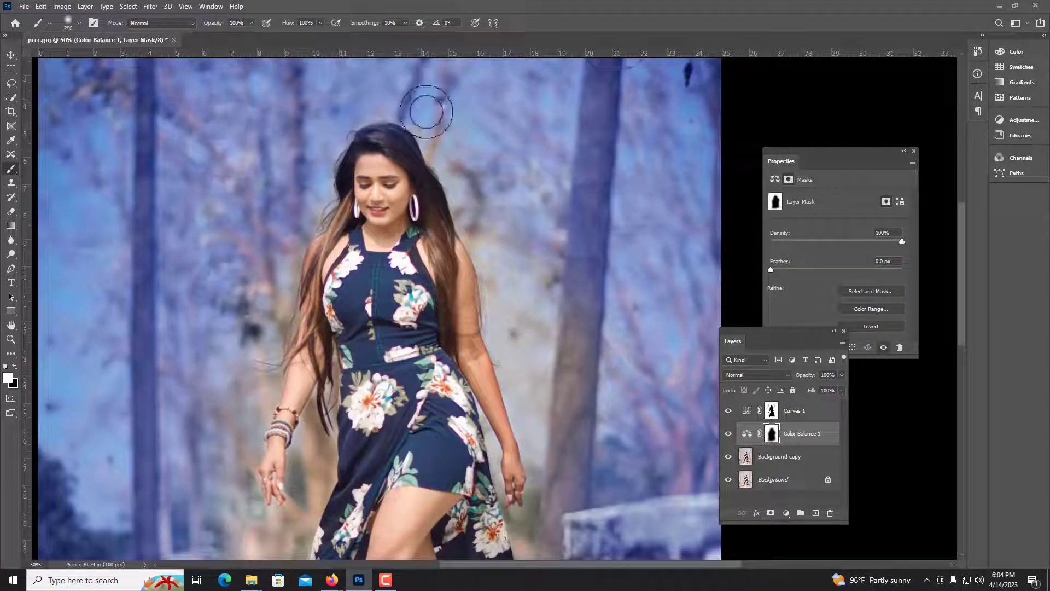
{"action": "key", "text": "bracketleft"}
{"action": "key", "text": "bracketleft"}
{"action": "key", "text": "bracketleft"}
{"action": "key", "text": "bracketleft"}
{"action": "key", "text": "bracketleft"}
{"action": "scroll", "coordinate": [253, 264], "scroll_direction": "down", "scroll_amount": 5}
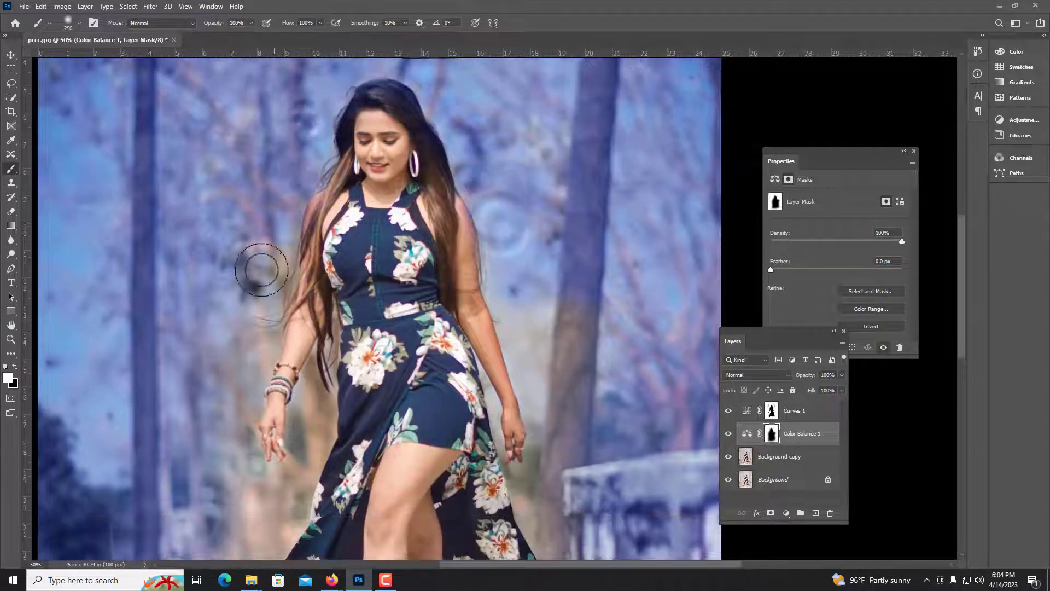
{"action": "scroll", "coordinate": [265, 259], "scroll_direction": "down", "scroll_amount": 6}
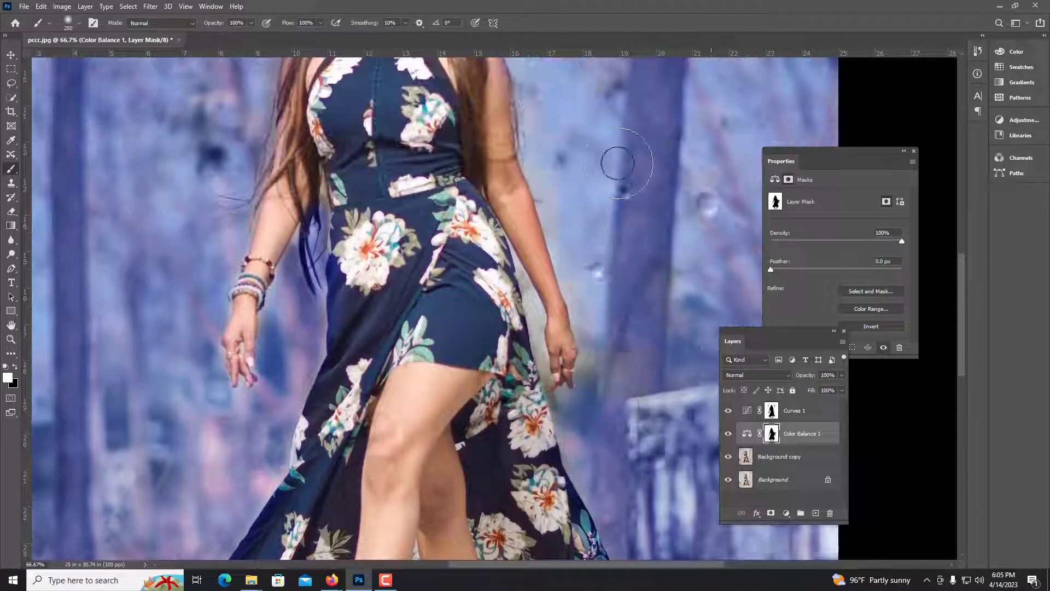
{"action": "key", "text": "bracketleft"}
{"action": "key", "text": "bracketleft"}
{"action": "key", "text": "bracketleft"}
{"action": "key", "text": "bracketleft"}
{"action": "key", "text": "bracketleft"}
{"action": "key", "text": "bracketleft"}
{"action": "key", "text": "bracketleft"}
{"action": "key", "text": "bracketleft"}
{"action": "key", "text": "bracketleft"}
{"action": "key", "text": "bracketleft"}
{"action": "key", "text": "bracketleft"}
{"action": "key", "text": "bracketleft"}
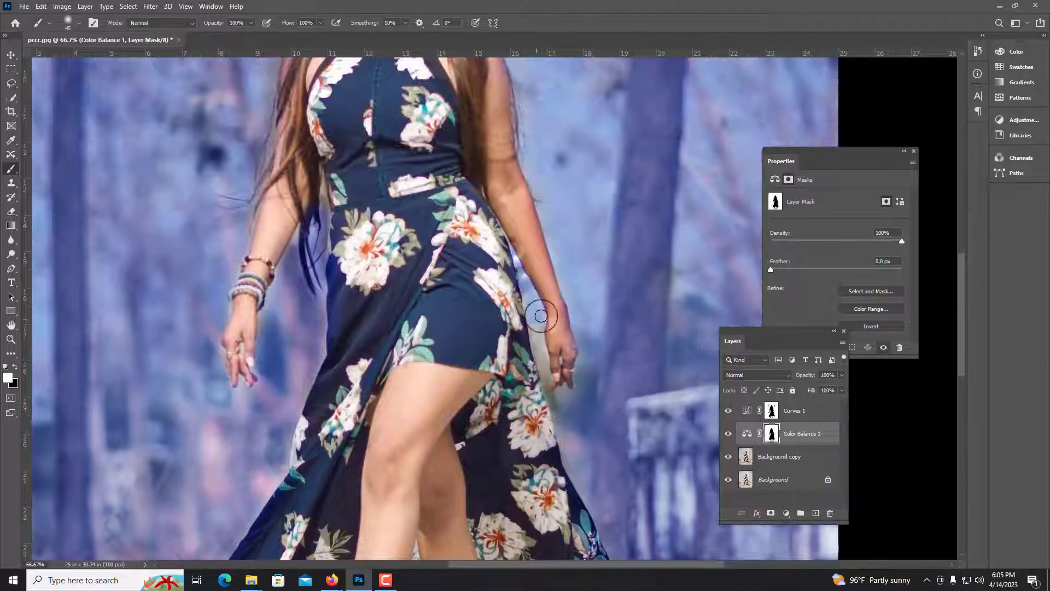
{"action": "scroll", "coordinate": [547, 383], "scroll_direction": "down", "scroll_amount": 3}
{"action": "scroll", "coordinate": [559, 456], "scroll_direction": "down", "scroll_amount": 4}
{"action": "key", "text": "bracketright"}
{"action": "key", "text": "bracketright"}
{"action": "key", "text": "bracketright"}
{"action": "key", "text": "bracketright"}
{"action": "key", "text": "bracketright"}
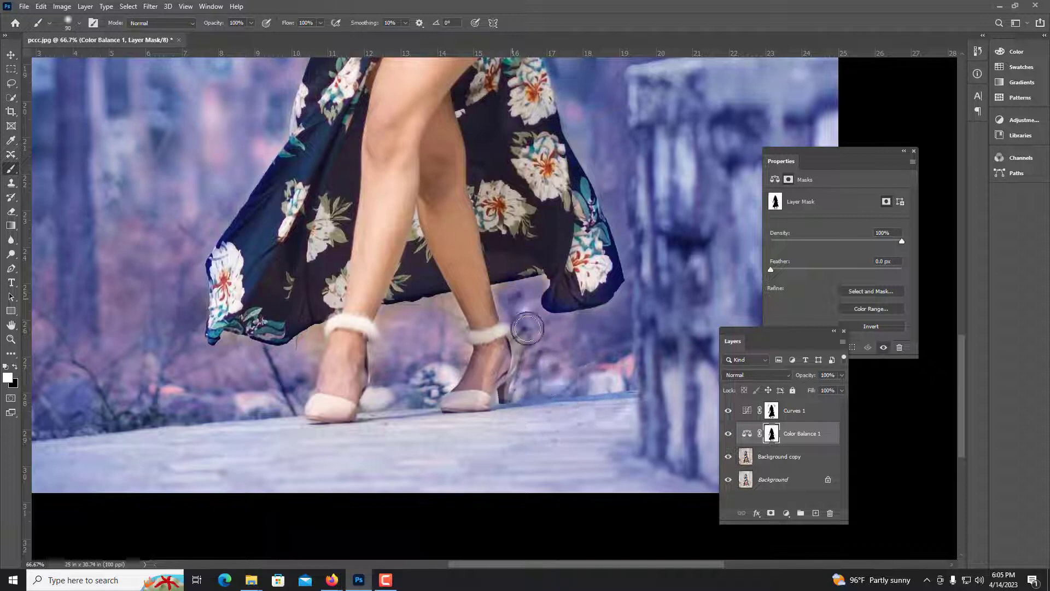
{"action": "key", "text": "v"}
{"action": "key", "text": "ctrl+0"}
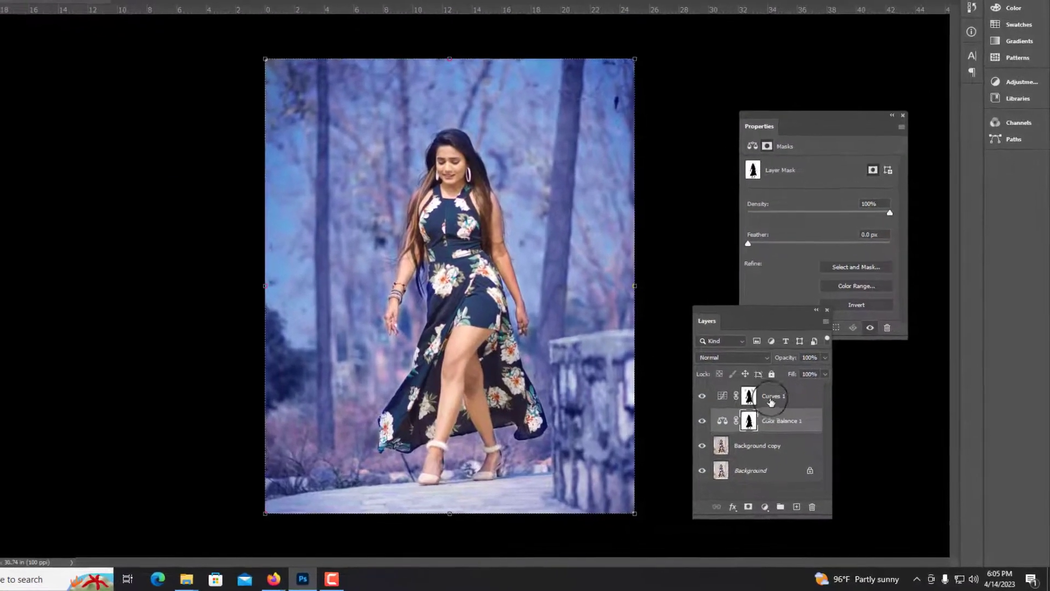
Move the Color Balance 1 layer above Curves 1 and collapse the Properties panel
{"action": "left_click_drag", "start_coordinate": [792, 435], "coordinate": [783, 401]}
{"action": "left_click", "coordinate": [793, 436]}
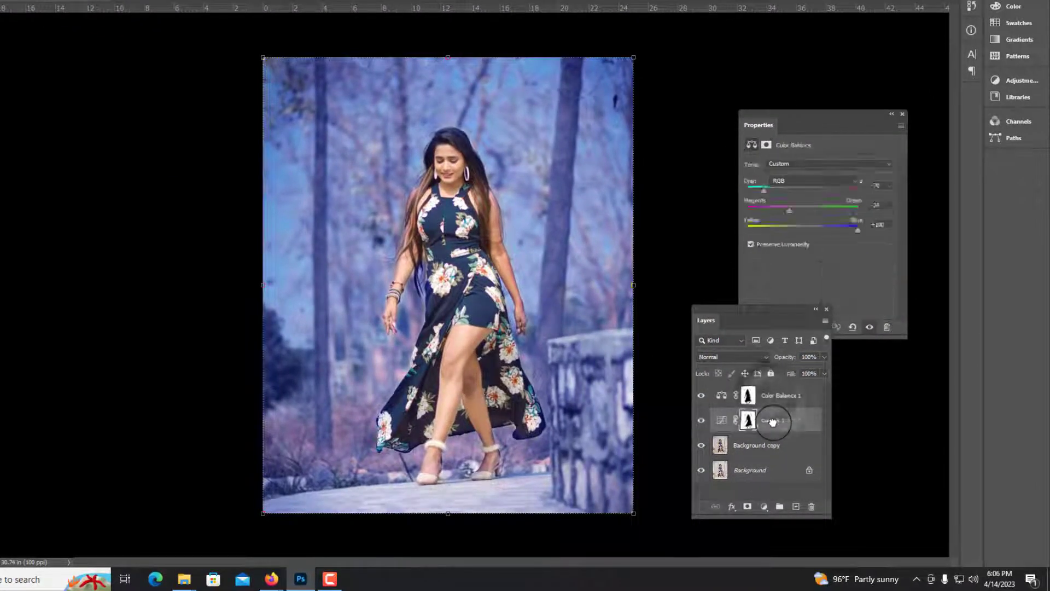
{"action": "left_click", "coordinate": [891, 114]}
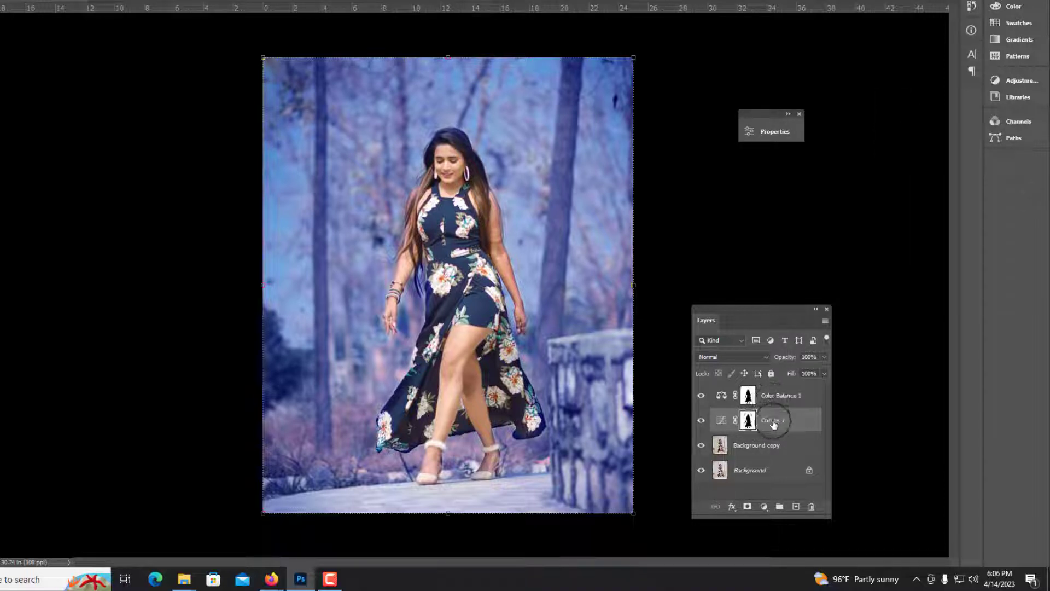
{"action": "left_click_drag", "start_coordinate": [774, 424], "coordinate": [774, 415]}
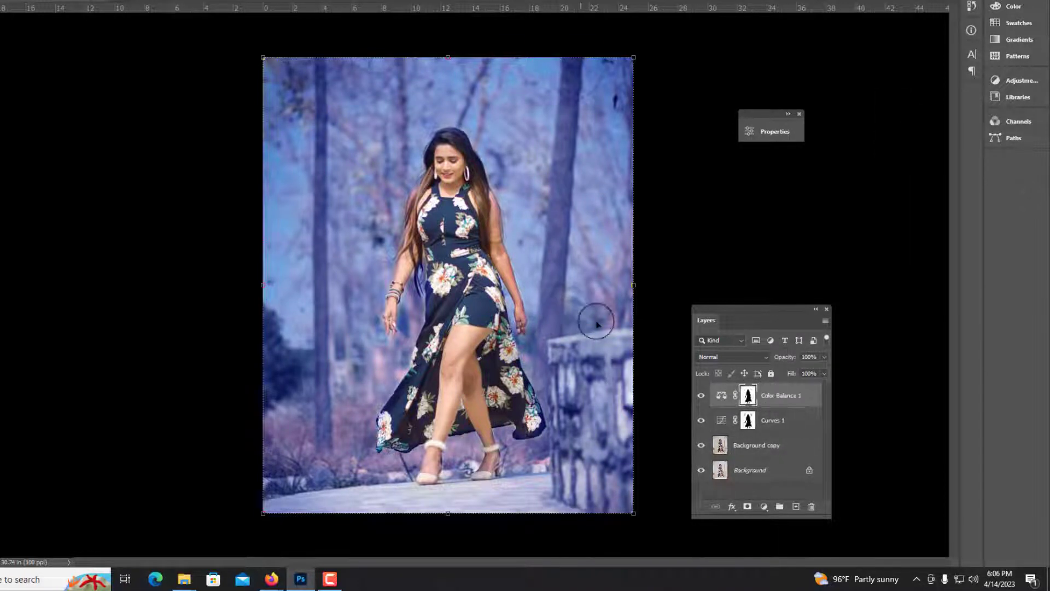
Toggle the visibility of Color Balance 1, Curves 1 and Background copy to compare the edit with the original
{"action": "left_click", "coordinate": [701, 396]}
{"action": "left_click", "coordinate": [701, 420]}
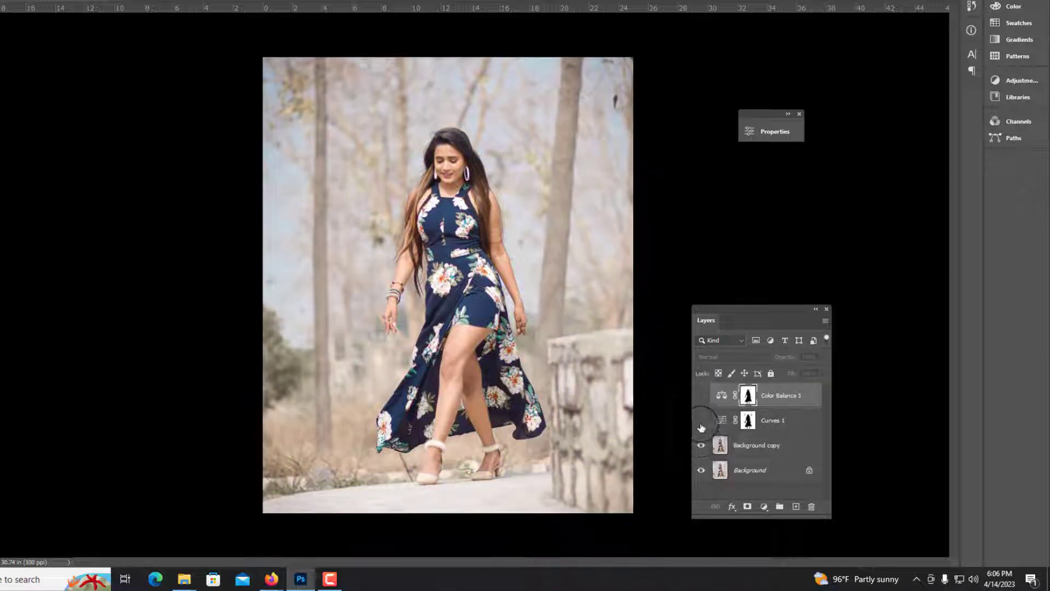
{"action": "left_click", "coordinate": [702, 446]}
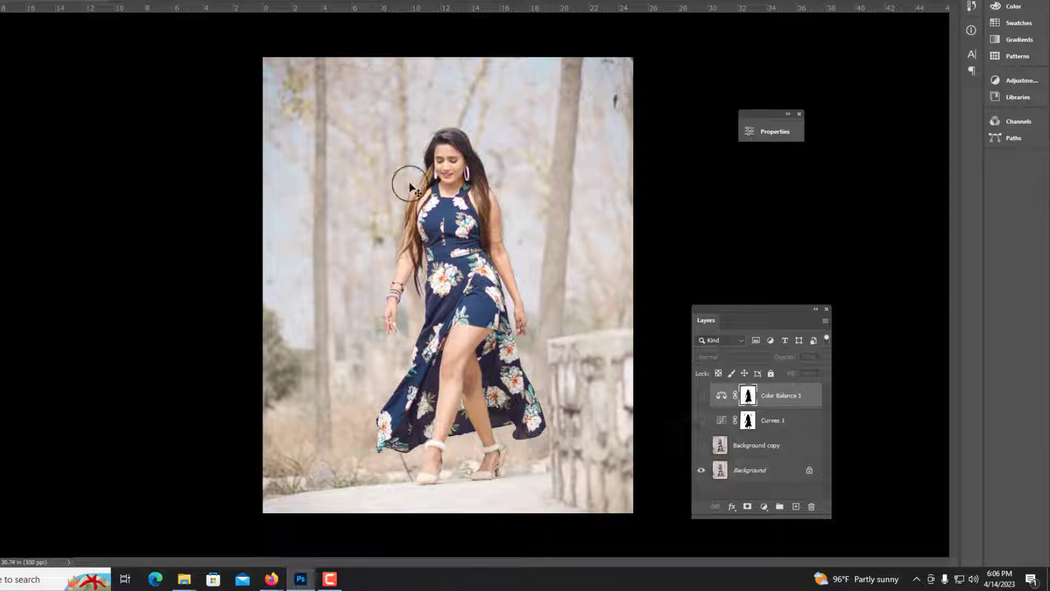
{"action": "left_click", "coordinate": [701, 445]}
{"action": "left_click", "coordinate": [701, 420]}
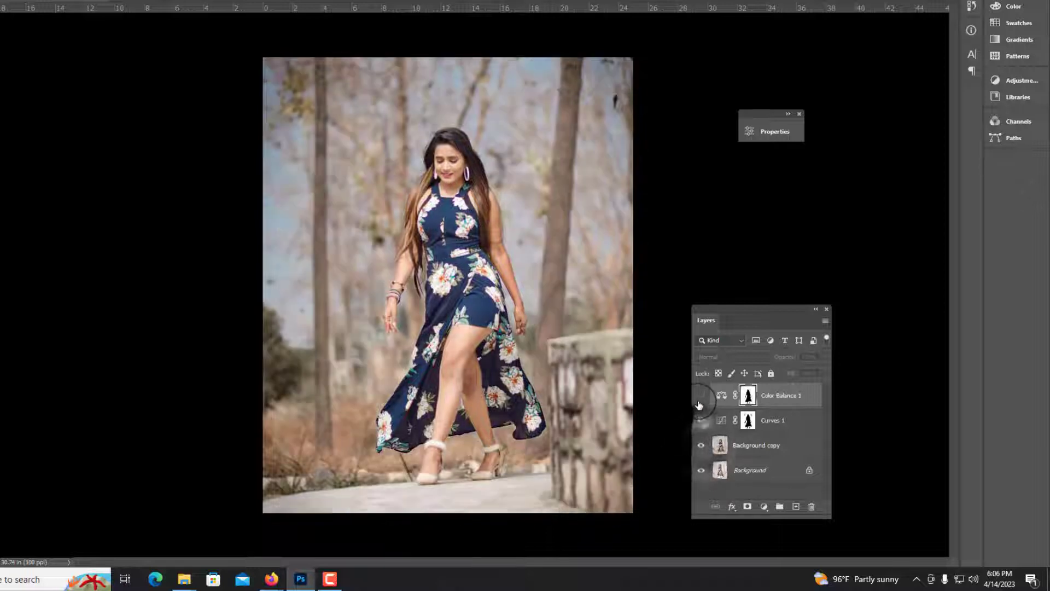
{"action": "left_click", "coordinate": [701, 395]}
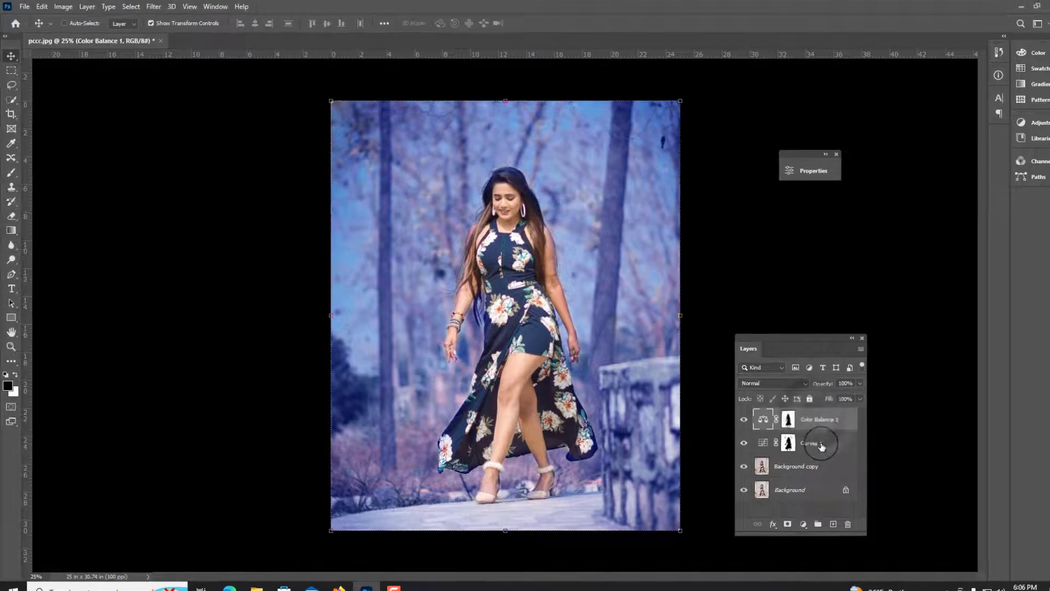
Group the Curves 1 and Color Balance 1 adjustment layers into a new group
{"action": "left_click", "coordinate": [785, 422], "text": "shift"}
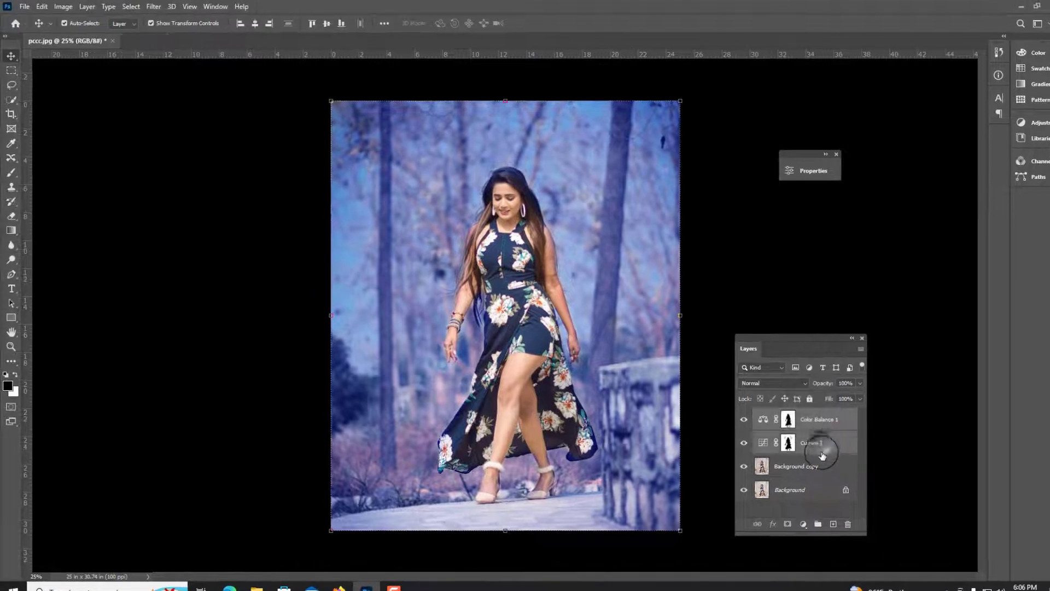
{"action": "left_click", "coordinate": [818, 524]}
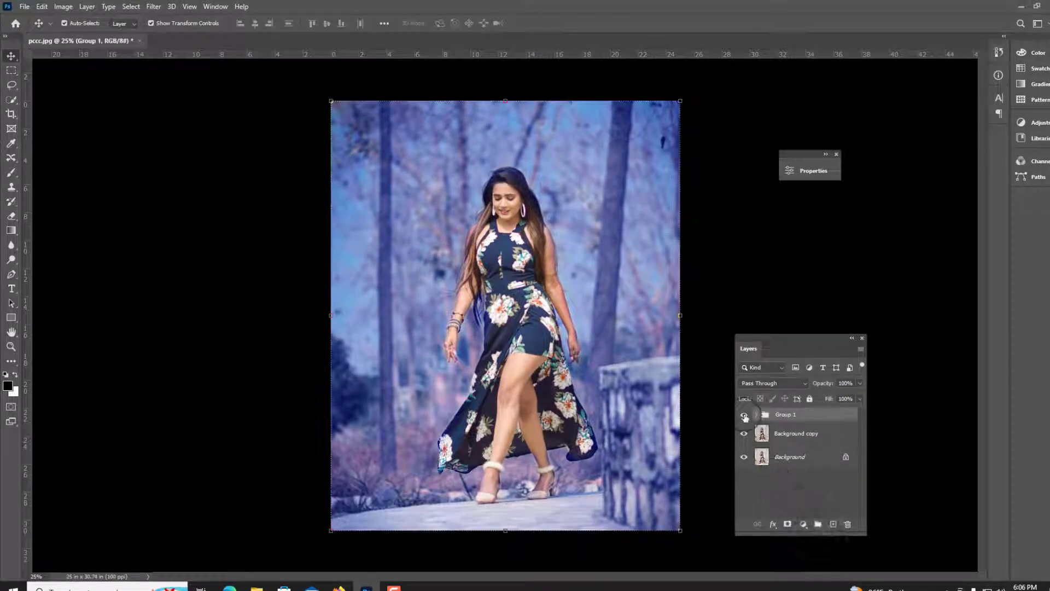
Toggle Group 1 and Background copy visibility and zoom in and out to compare the edit
{"action": "left_click", "coordinate": [745, 415]}
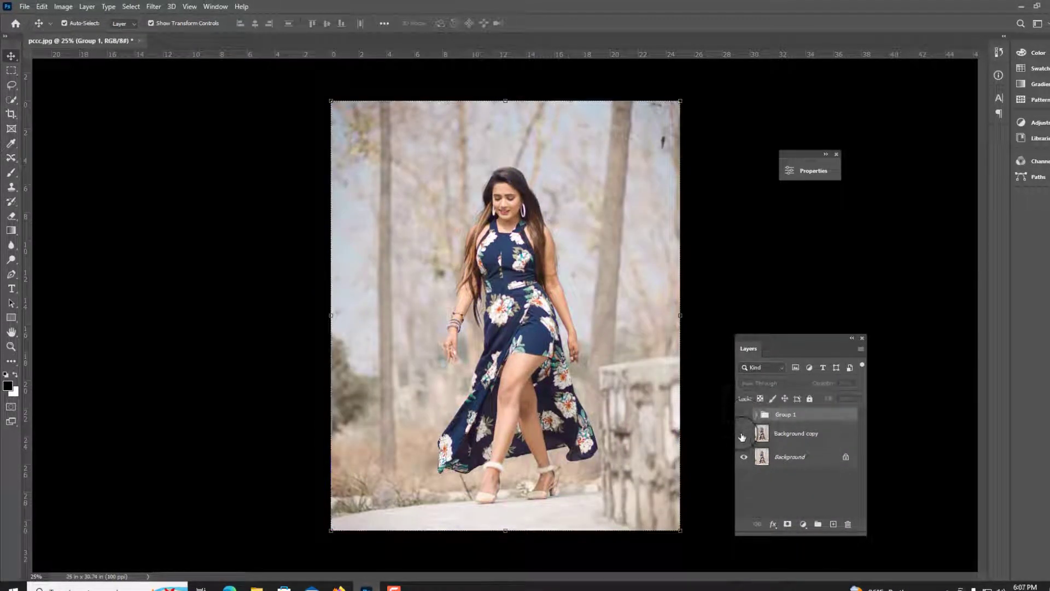
{"action": "left_click", "coordinate": [743, 435]}
{"action": "left_click", "coordinate": [743, 415]}
{"action": "left_click", "coordinate": [744, 433]}
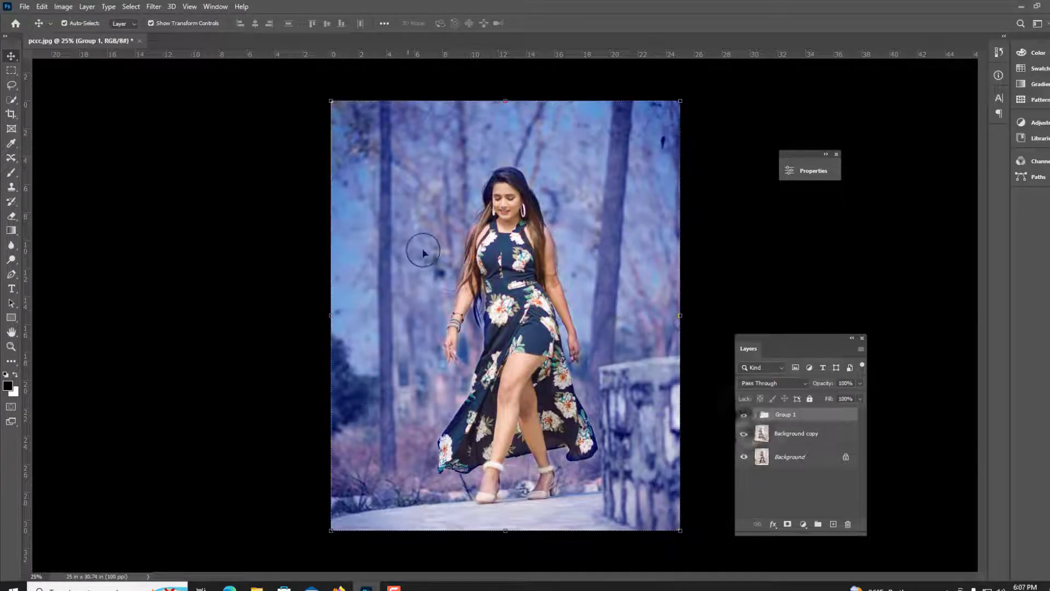
{"action": "key", "text": "ctrl+plus"}
{"action": "left_click", "coordinate": [539, 296]}
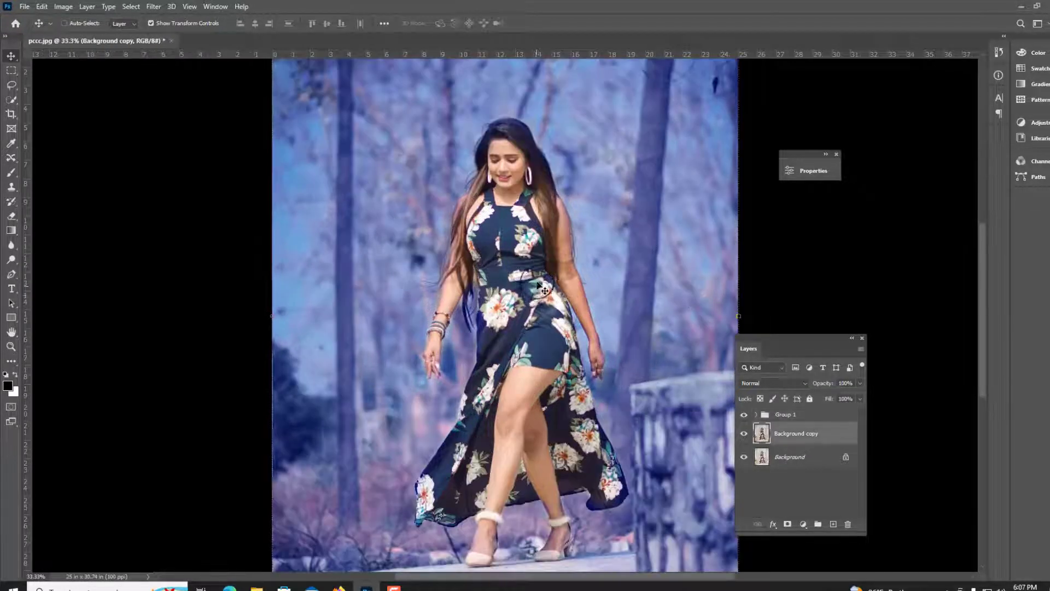
{"action": "key", "text": "ctrl+minus"}
{"action": "key", "text": "ctrl+plus"}
{"action": "key", "text": "ctrl+plus"}
{"action": "key", "text": "ctrl+minus"}
{"action": "key", "text": "ctrl+minus"}
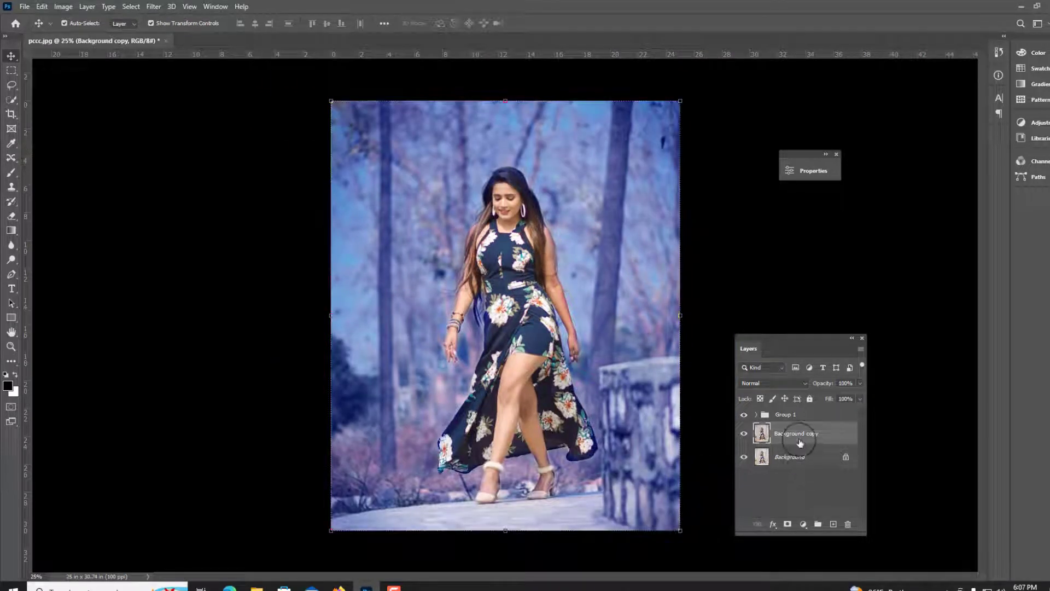
Convert Group 1 and the Background copy layer together into a single smart object
{"action": "left_click", "coordinate": [790, 416]}
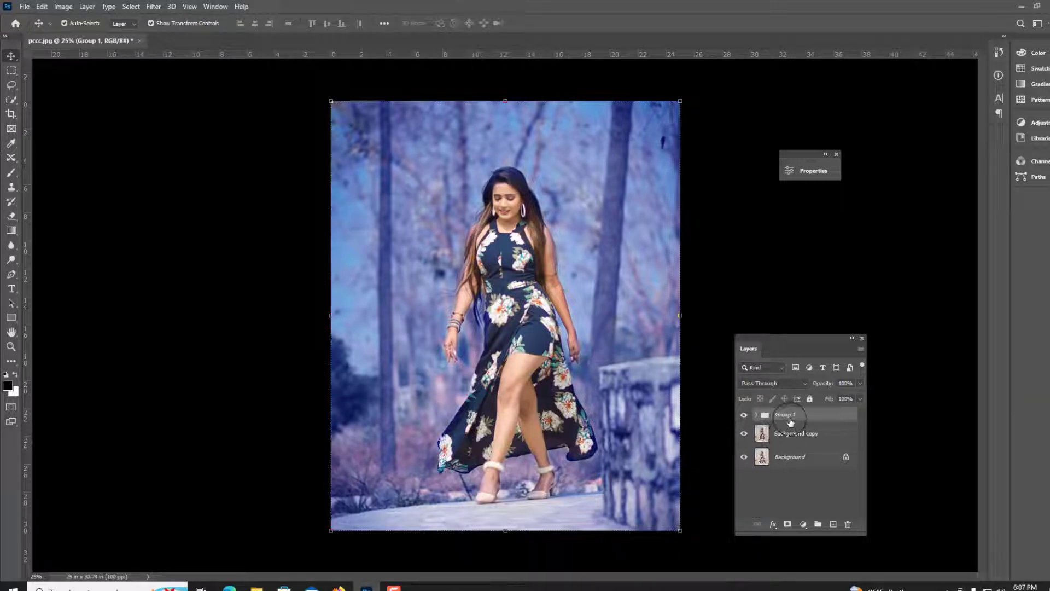
{"action": "left_click", "coordinate": [796, 432], "text": "ctrl"}
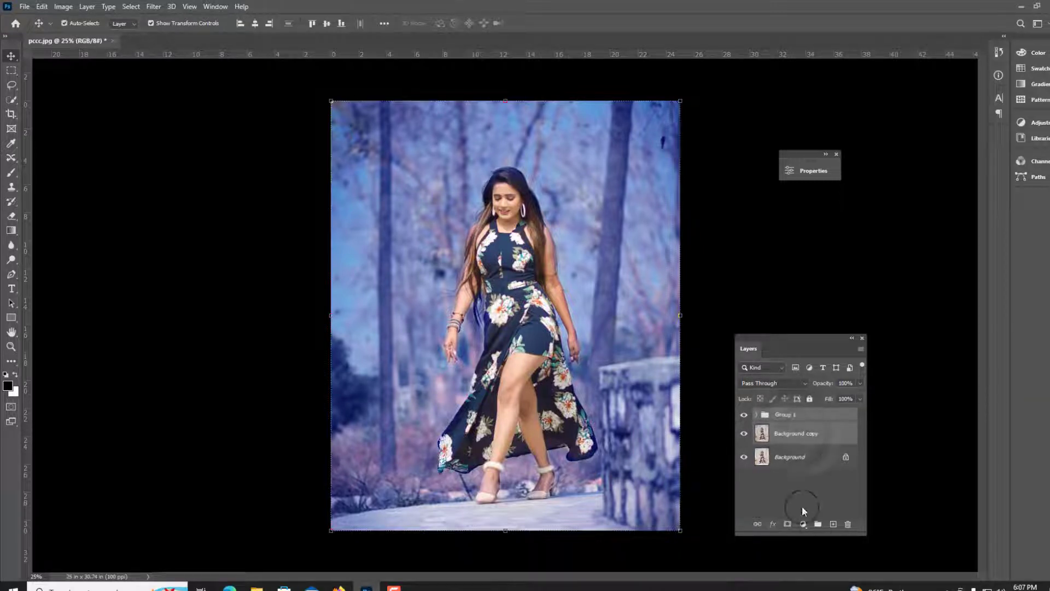
{"action": "right_click", "coordinate": [795, 433]}
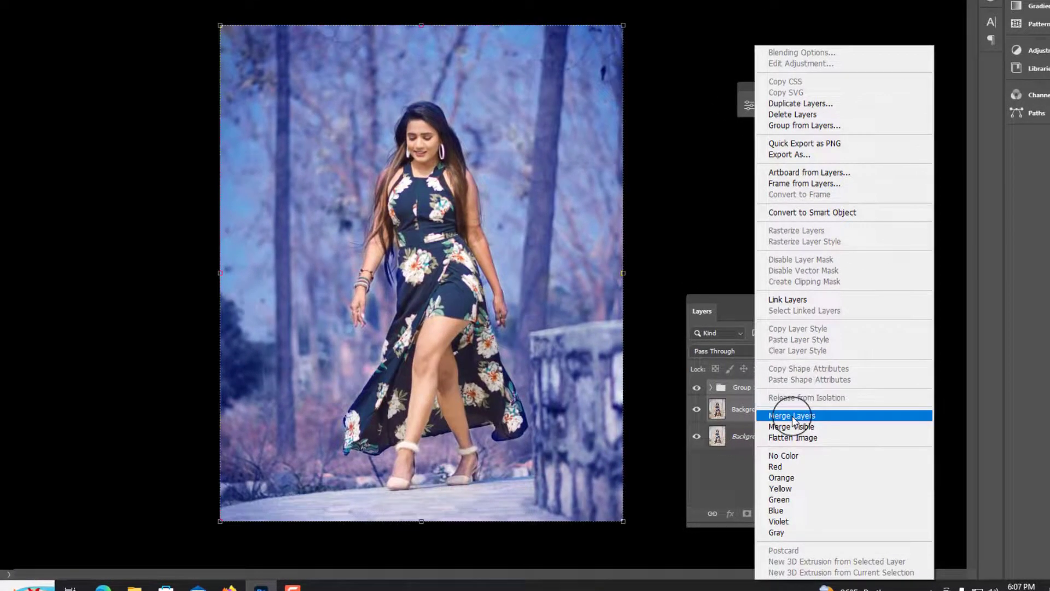
{"action": "left_click", "coordinate": [799, 422]}
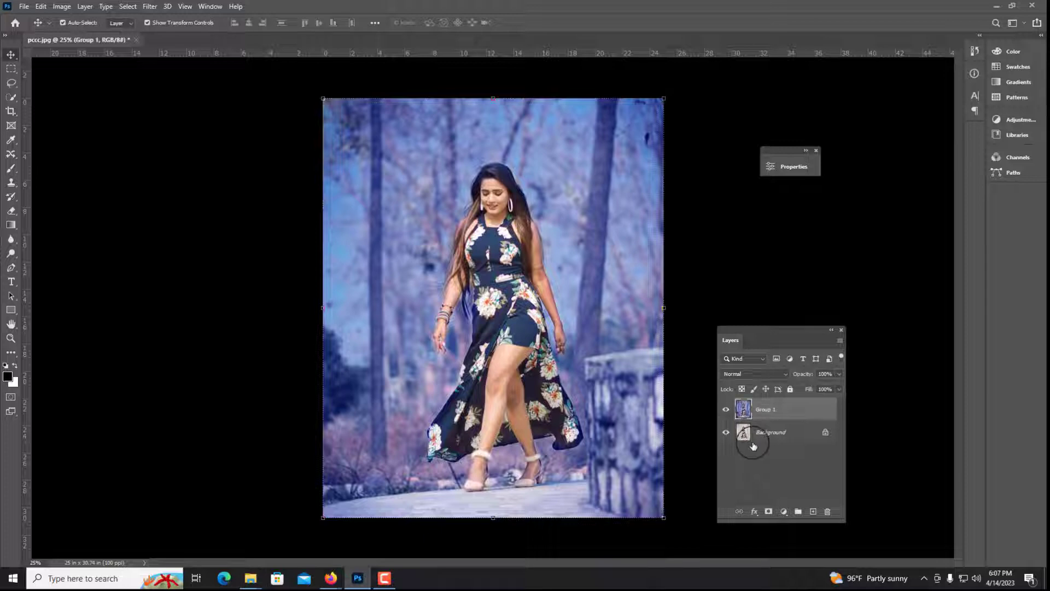
Convert the Group 1 smart object for smart filters
{"action": "left_click", "coordinate": [727, 410]}
{"action": "left_click", "coordinate": [727, 410]}
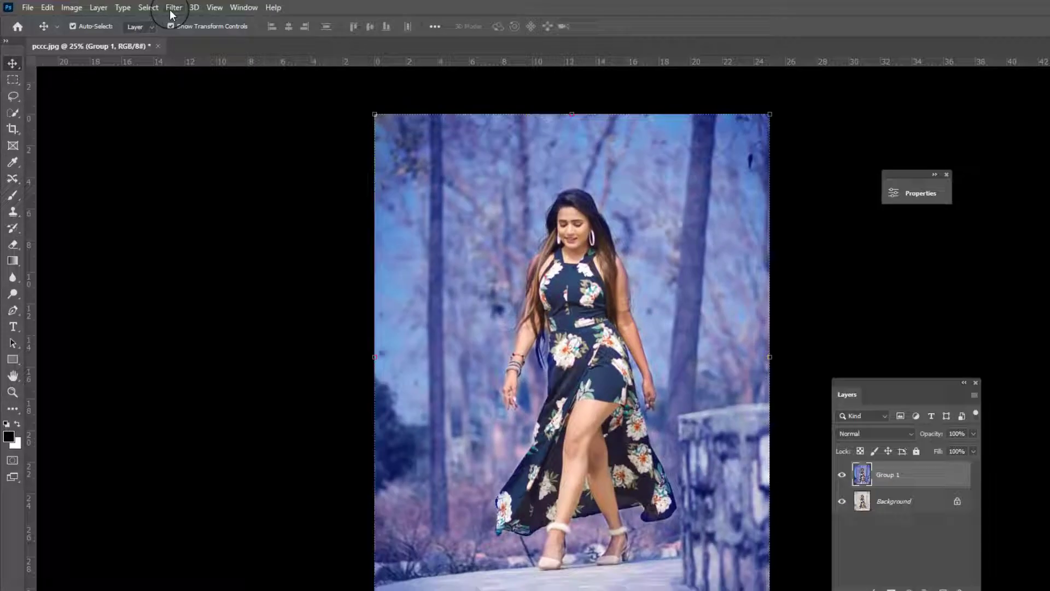
{"action": "left_click", "coordinate": [150, 6]}
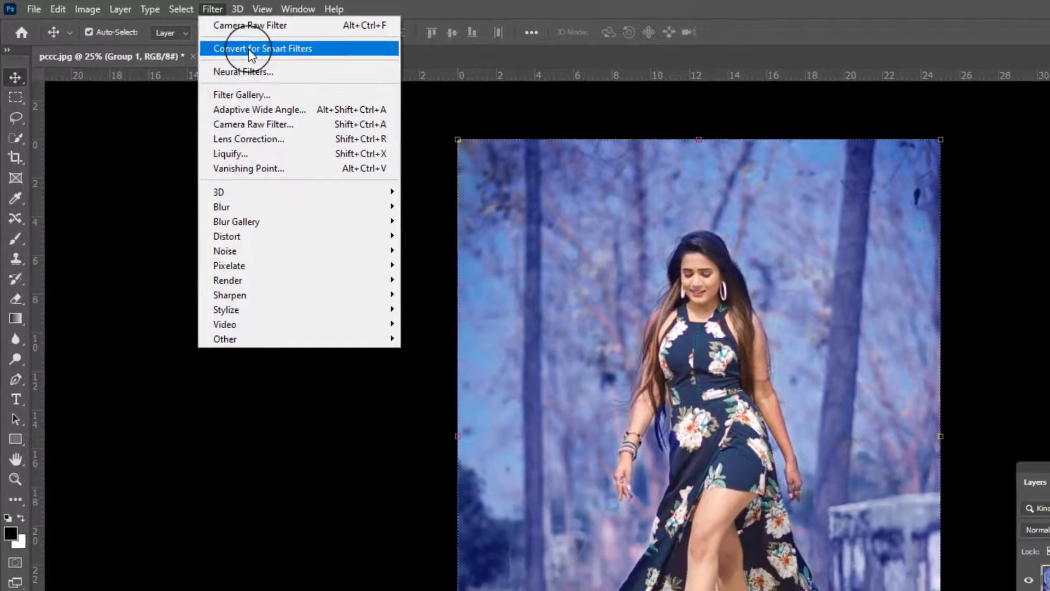
{"action": "left_click", "coordinate": [278, 51]}
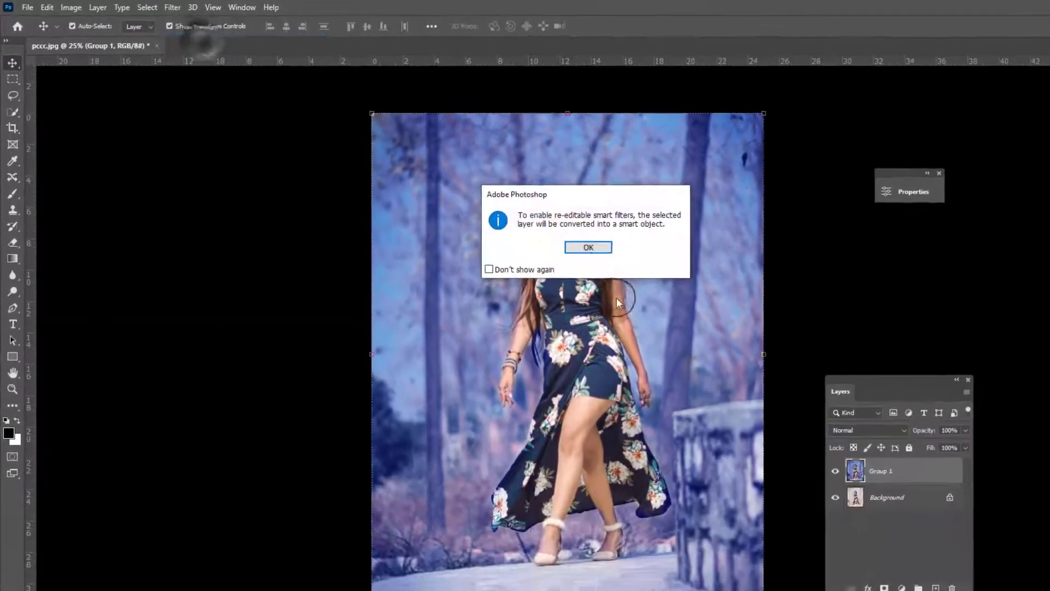
{"action": "left_click", "coordinate": [577, 243]}
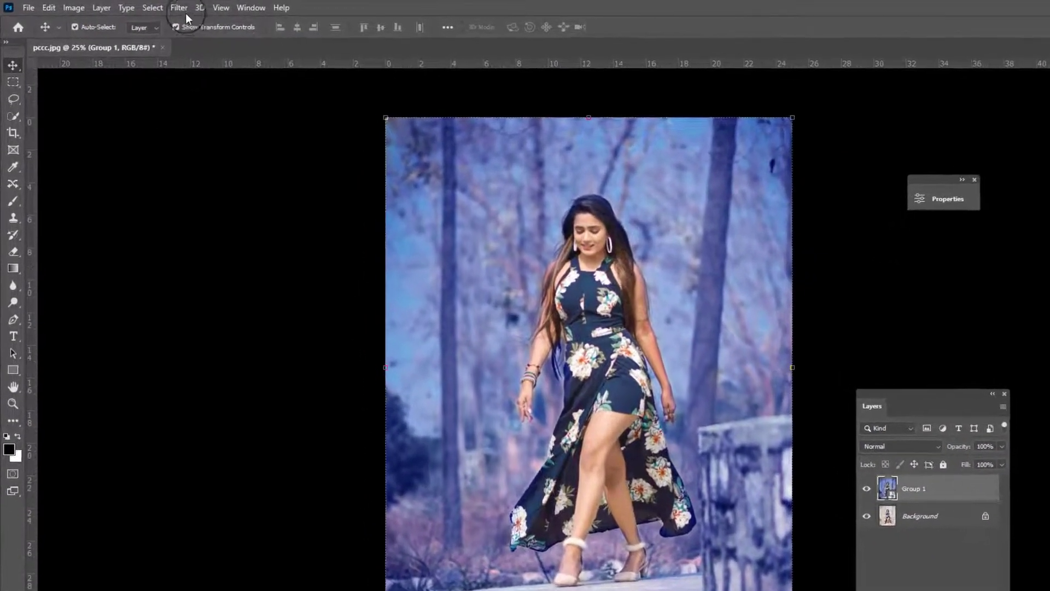
Open the Camera Raw Filter on the smart object and set white balance Temperature to -5 and Tint to +6
{"action": "left_click", "coordinate": [161, 7]}
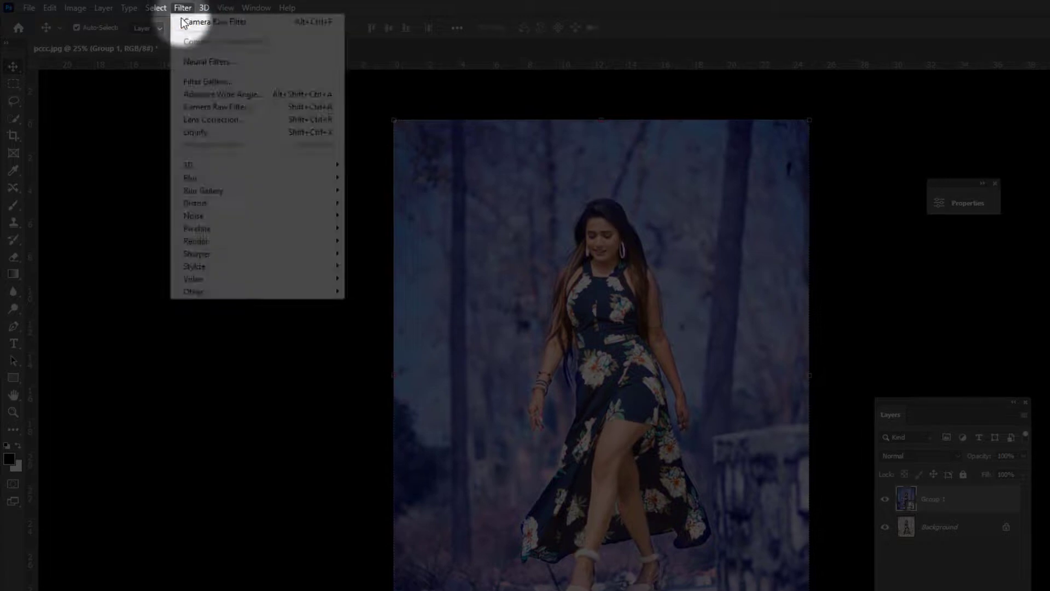
{"action": "left_click", "coordinate": [196, 106]}
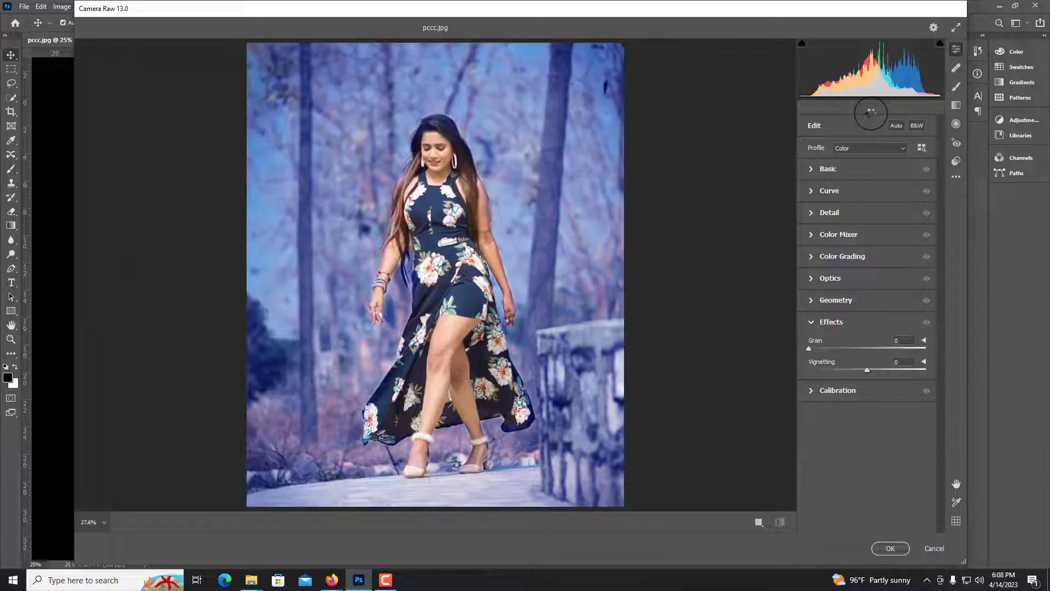
{"action": "left_click", "coordinate": [812, 169]}
{"action": "mouse_move", "coordinate": [867, 211]}
{"action": "left_mouse_down"}
{"action": "mouse_move", "coordinate": [858, 214]}
{"action": "mouse_move", "coordinate": [872, 230]}
{"action": "mouse_move", "coordinate": [847, 229]}
{"action": "mouse_move", "coordinate": [876, 230]}
{"action": "mouse_move", "coordinate": [845, 229]}
{"action": "mouse_move", "coordinate": [871, 228]}
{"action": "left_mouse_up"}
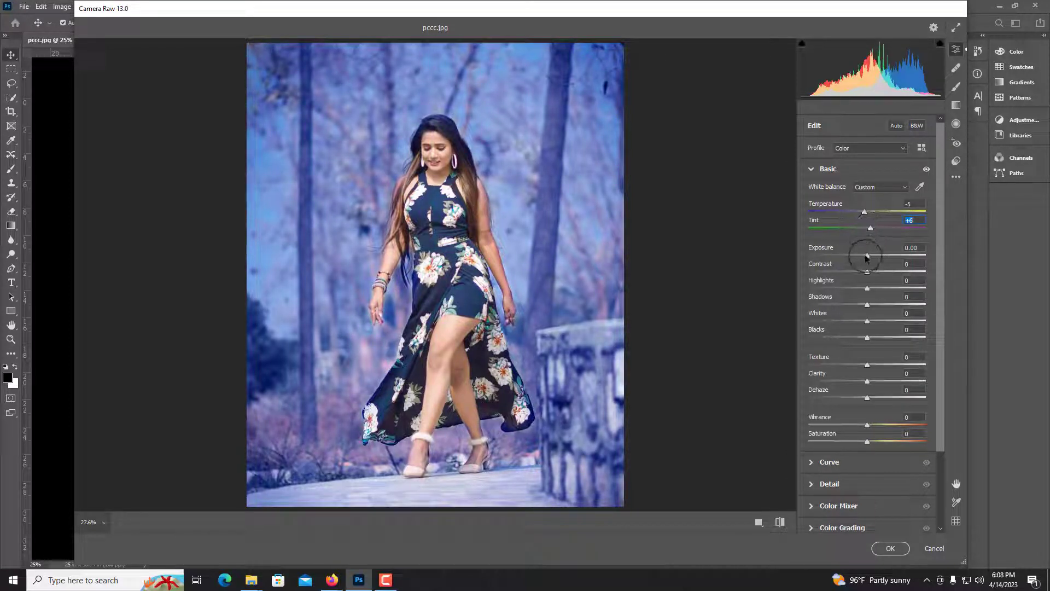
Set Contrast -4, Highlights -26, Shadows -35, Whites +46, Blacks -25, Texture +9, Vibrance +32 and Saturation -19
{"action": "left_click_drag", "start_coordinate": [867, 272], "coordinate": [856, 336]}
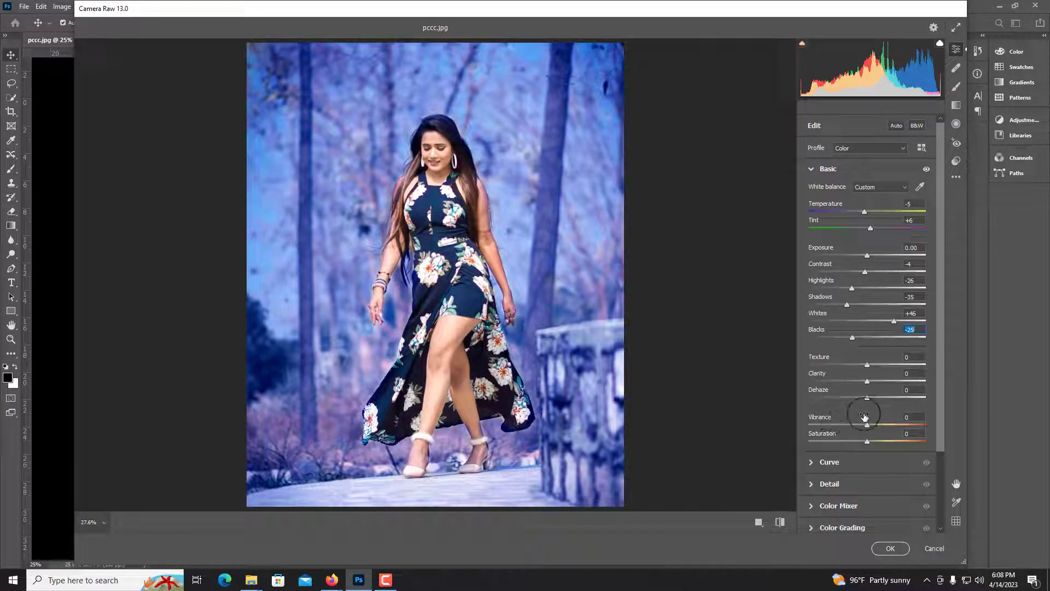
{"action": "left_click_drag", "start_coordinate": [868, 365], "coordinate": [873, 365]}
{"action": "mouse_move", "coordinate": [867, 426]}
{"action": "left_mouse_down"}
{"action": "mouse_move", "coordinate": [891, 422]}
{"action": "mouse_move", "coordinate": [858, 441]}
{"action": "mouse_move", "coordinate": [883, 443]}
{"action": "mouse_move", "coordinate": [859, 445]}
{"action": "mouse_move", "coordinate": [885, 425]}
{"action": "left_mouse_up"}
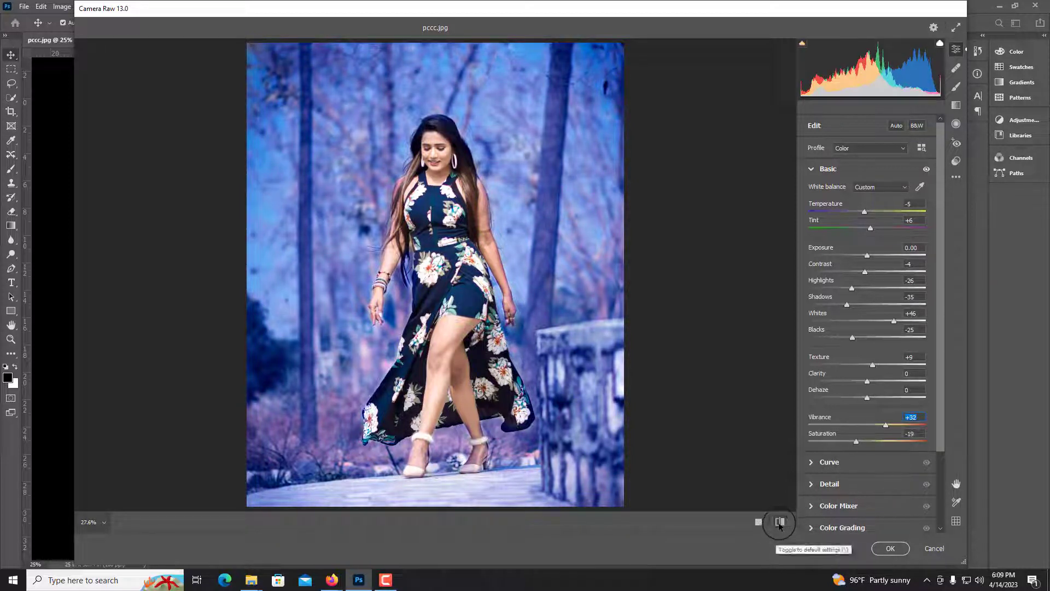
Compare the Basic adjustments against the default settings
{"action": "left_click", "coordinate": [779, 524]}
{"action": "left_click", "coordinate": [780, 525]}
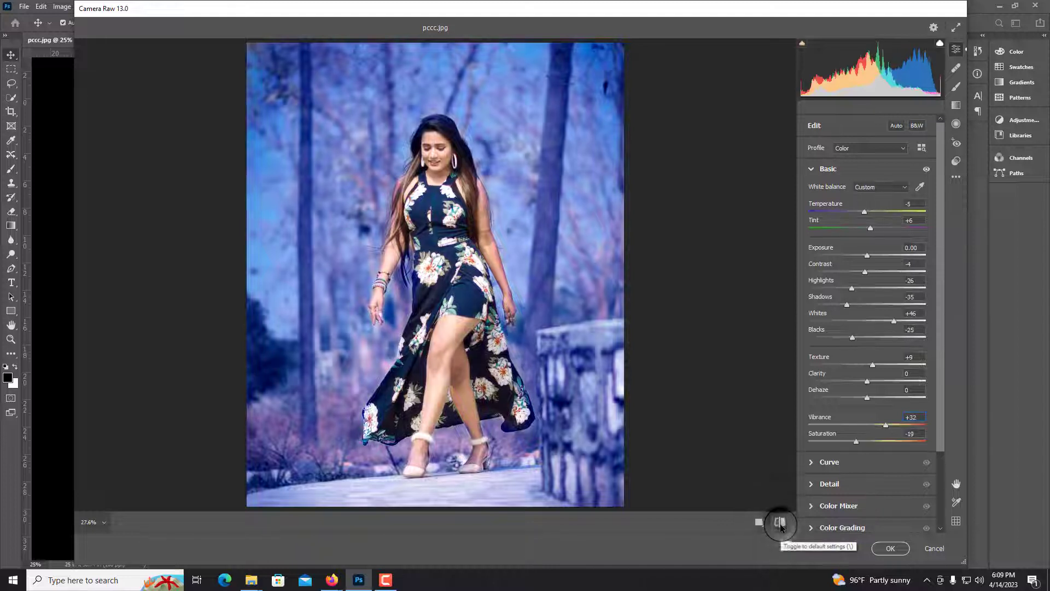
Move the tone curve's white point to Input 249 and Output 255
{"action": "scroll", "coordinate": [856, 453], "scroll_direction": "down", "scroll_amount": 1}
{"action": "scroll", "coordinate": [856, 452], "scroll_direction": "down", "scroll_amount": 1}
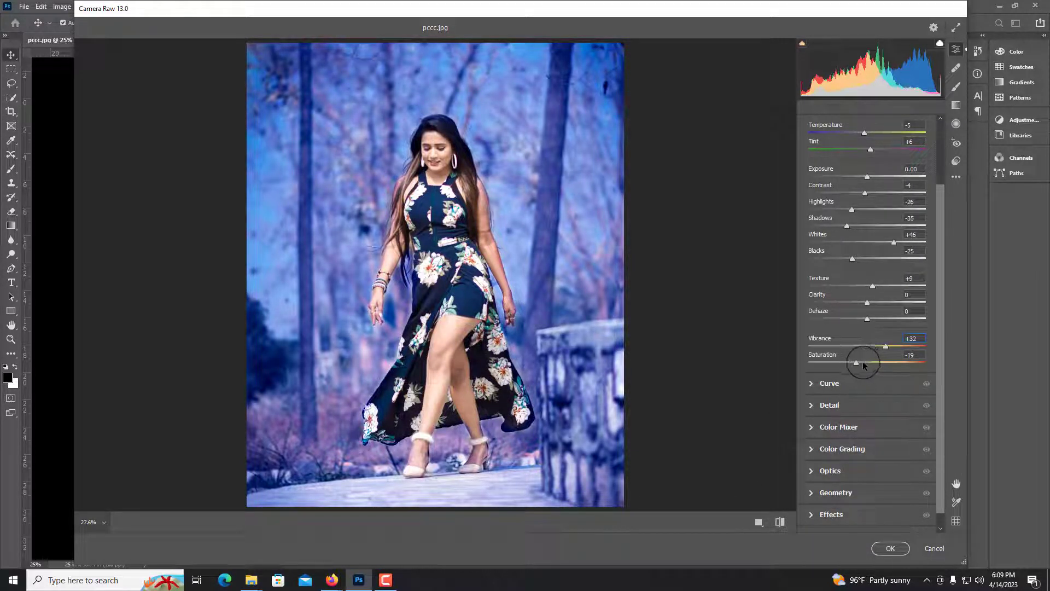
{"action": "scroll", "coordinate": [863, 365], "scroll_direction": "down", "scroll_amount": 1}
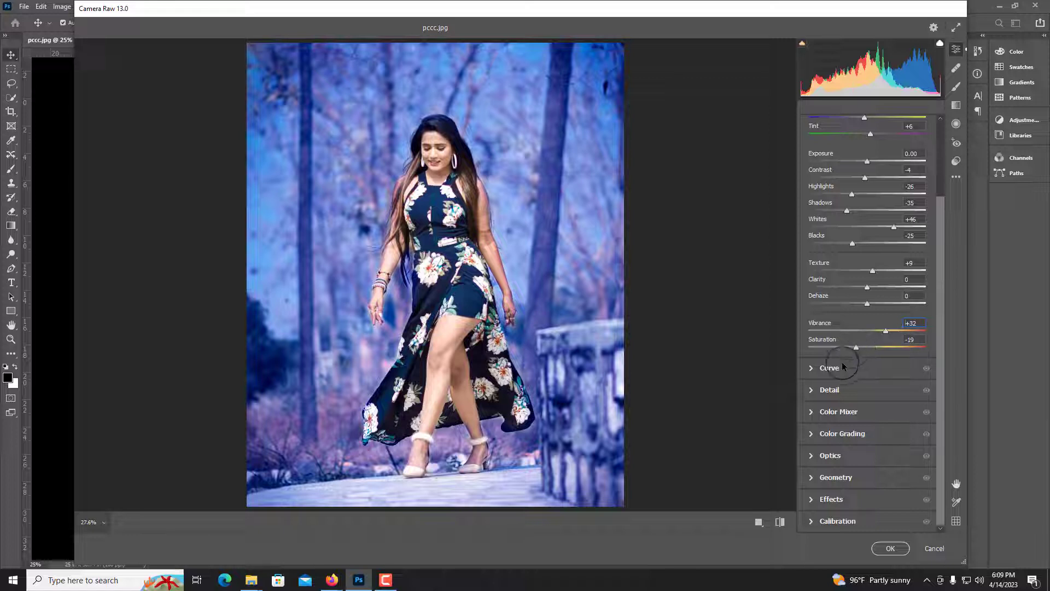
{"action": "left_click", "coordinate": [811, 369]}
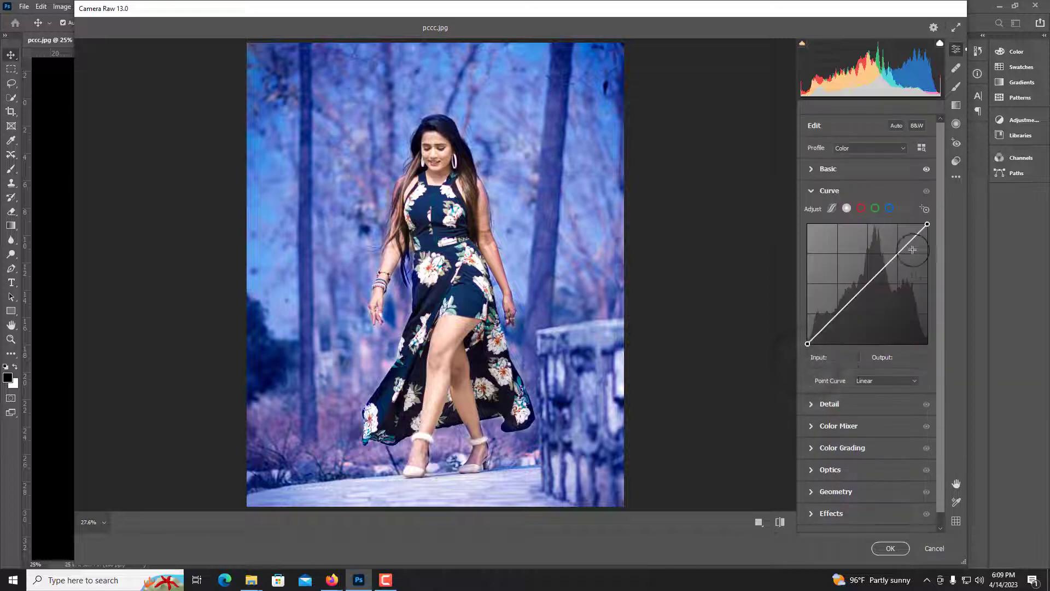
{"action": "mouse_move", "coordinate": [927, 224]}
{"action": "left_mouse_down"}
{"action": "mouse_move", "coordinate": [926, 237]}
{"action": "mouse_move", "coordinate": [925, 225]}
{"action": "left_mouse_up"}
Set the Effects vignetting amount to -23
{"action": "left_click", "coordinate": [842, 427]}
{"action": "scroll", "coordinate": [837, 440], "scroll_direction": "down", "scroll_amount": 1}
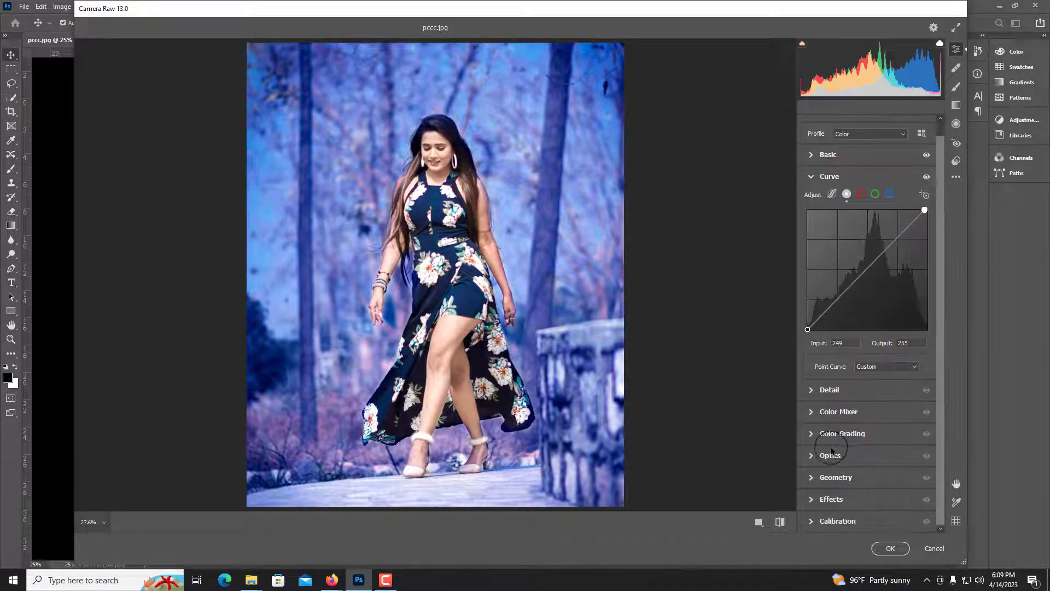
{"action": "left_click", "coordinate": [821, 478]}
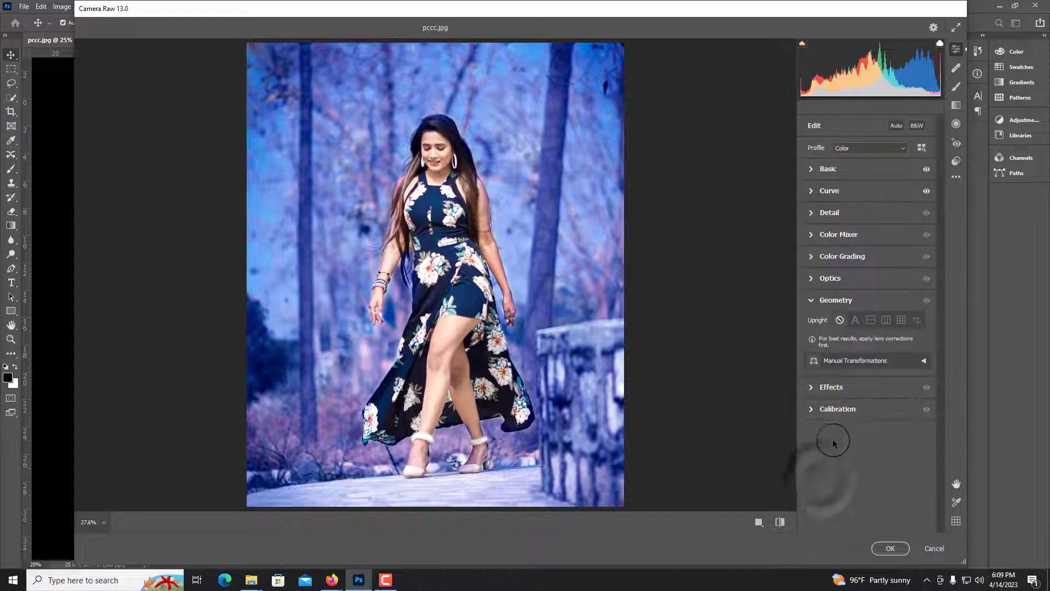
{"action": "left_click", "coordinate": [813, 388]}
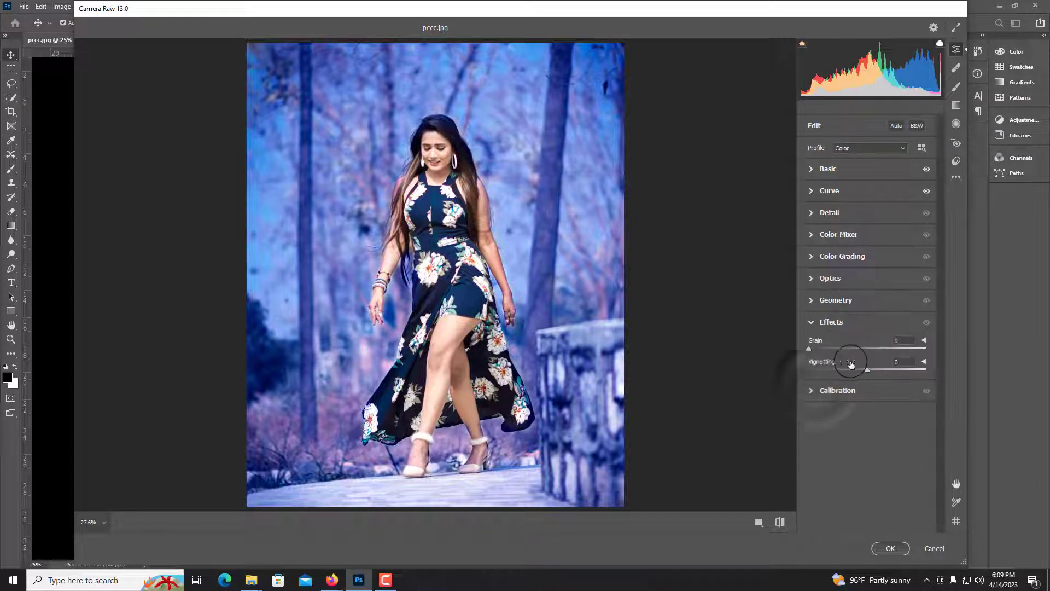
{"action": "left_click_drag", "start_coordinate": [867, 369], "coordinate": [854, 370]}
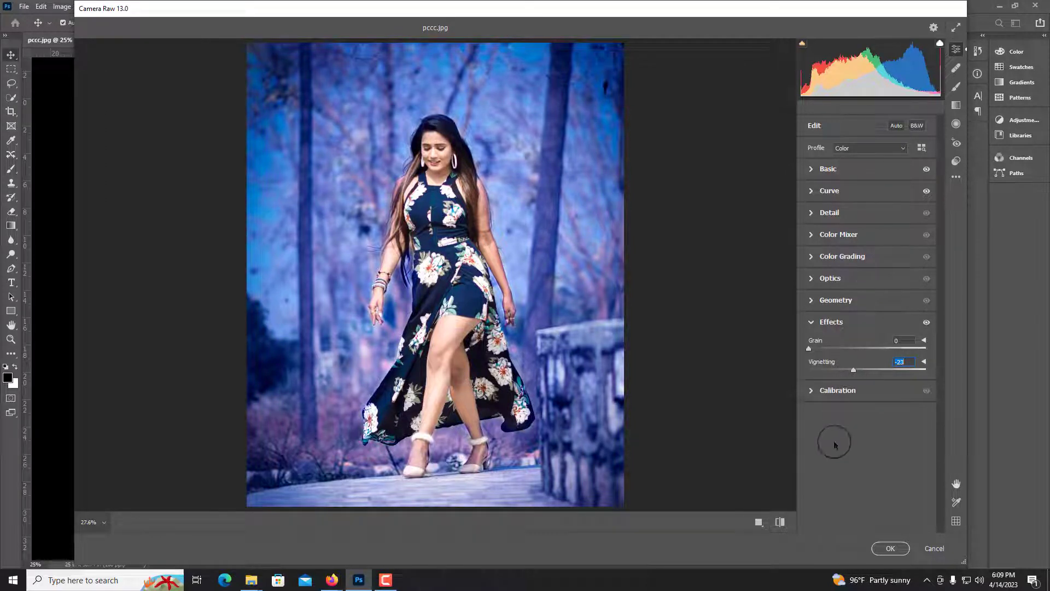
Compare the edit against default settings and zoom in to inspect the woman's edges
{"action": "left_click", "coordinate": [779, 523]}
{"action": "left_click", "coordinate": [779, 523]}
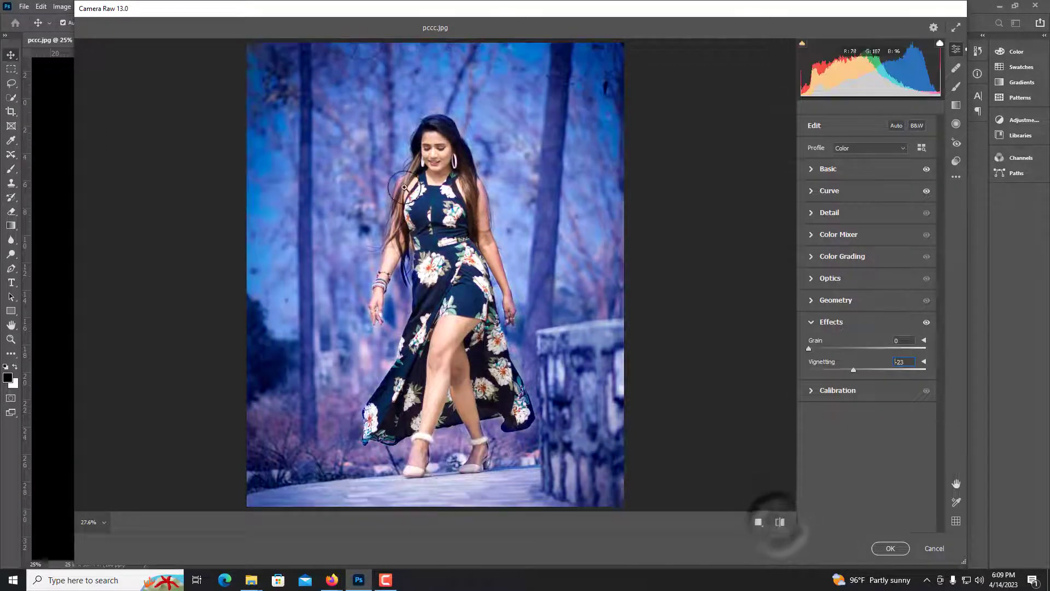
{"action": "left_click", "coordinate": [459, 212]}
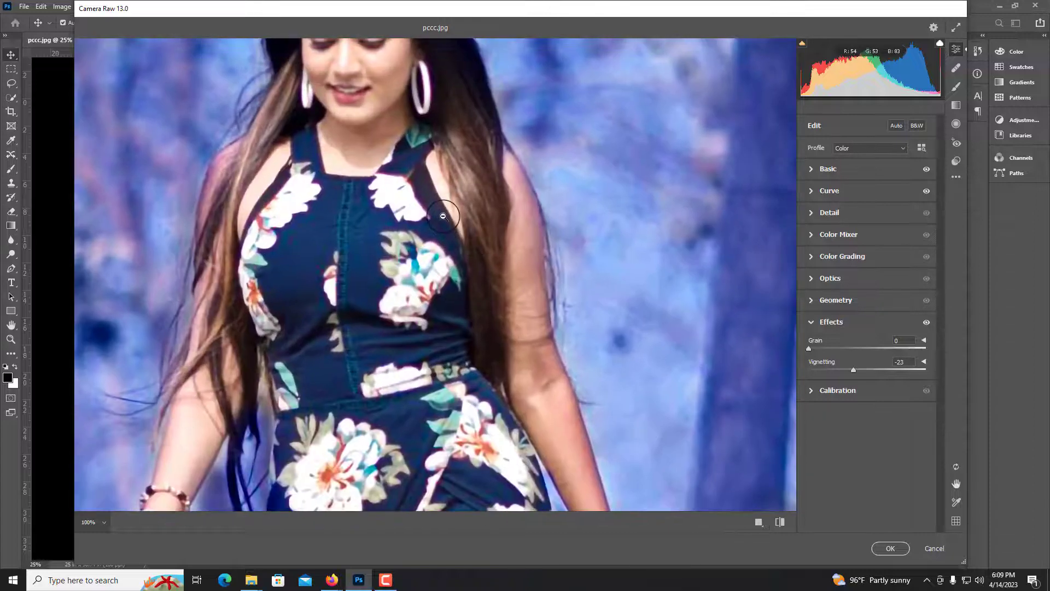
{"action": "left_click", "coordinate": [447, 214]}
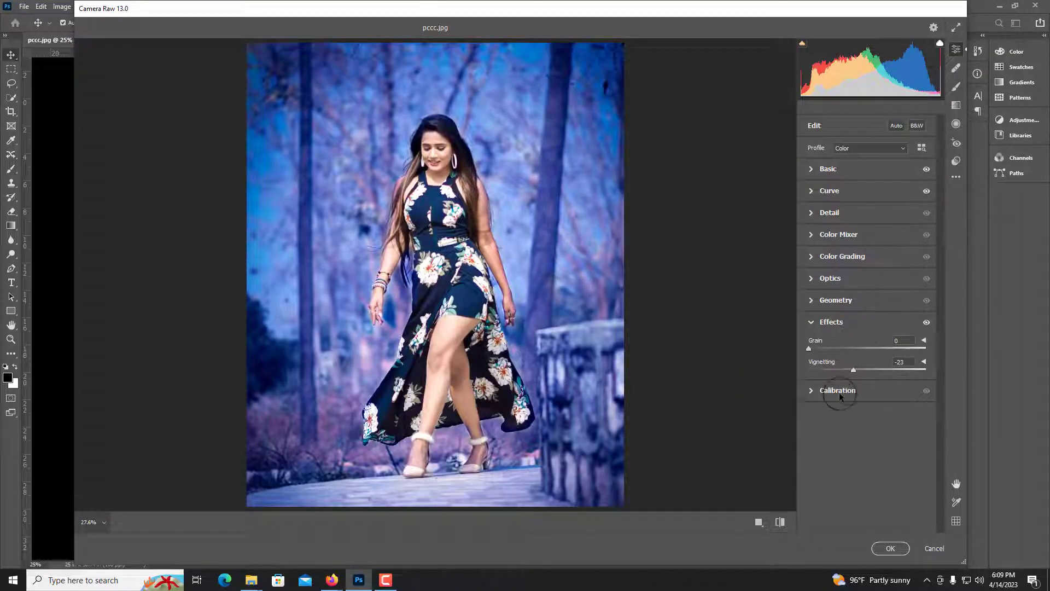
Set Calibration Shadows Tint -13, Red Primary Saturation +44, Green Primary Saturation +32, Blue Primary Hue -7 and Saturation +31
{"action": "left_click", "coordinate": [810, 392]}
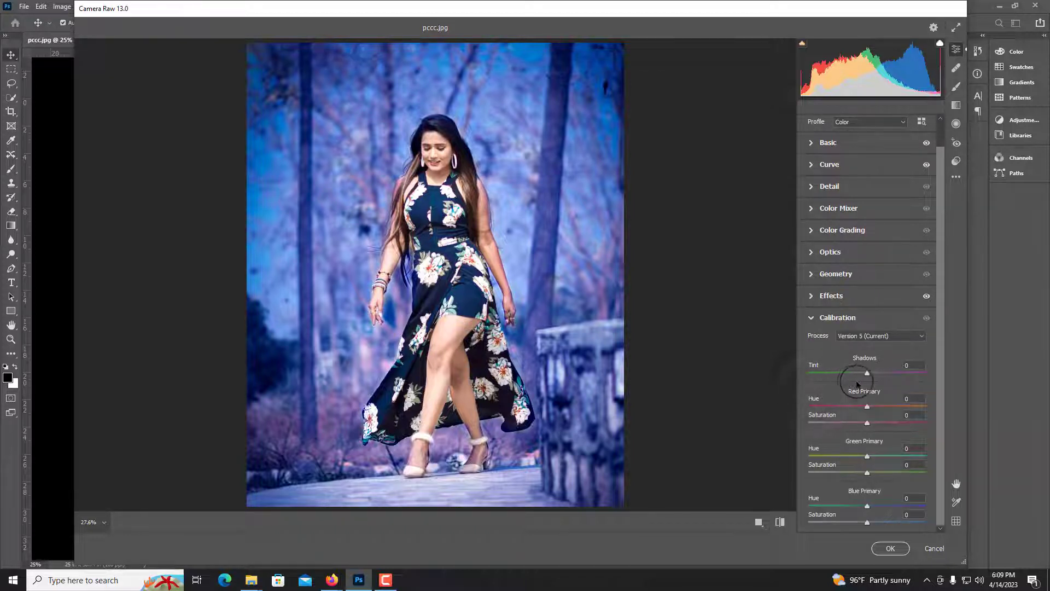
{"action": "mouse_move", "coordinate": [867, 374]}
{"action": "left_mouse_down"}
{"action": "mouse_move", "coordinate": [848, 371]}
{"action": "mouse_move", "coordinate": [858, 374]}
{"action": "left_mouse_up"}
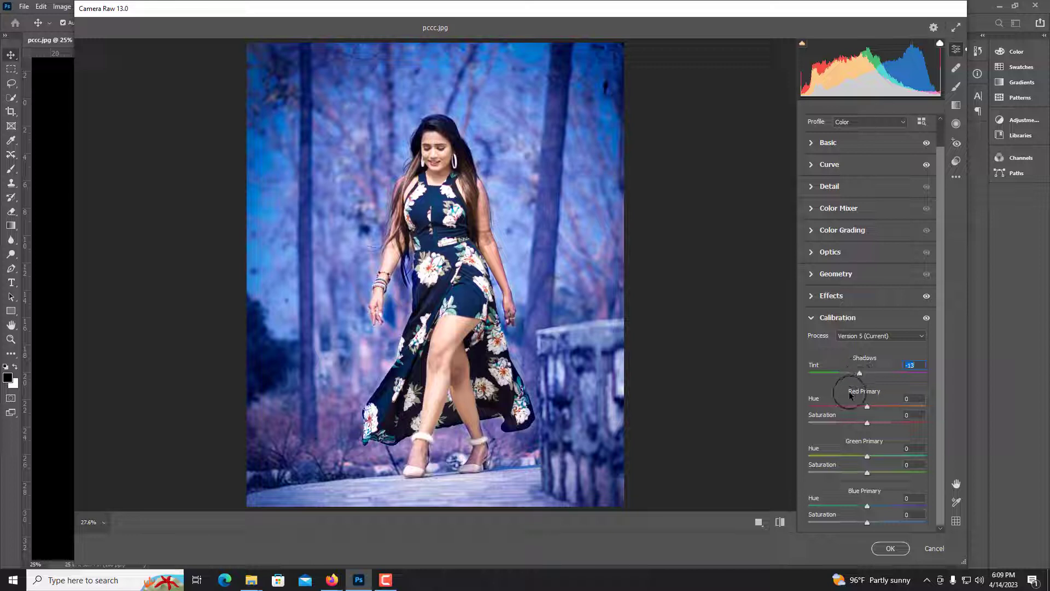
{"action": "left_click_drag", "start_coordinate": [863, 409], "coordinate": [900, 424]}
{"action": "double_click", "coordinate": [867, 405]}
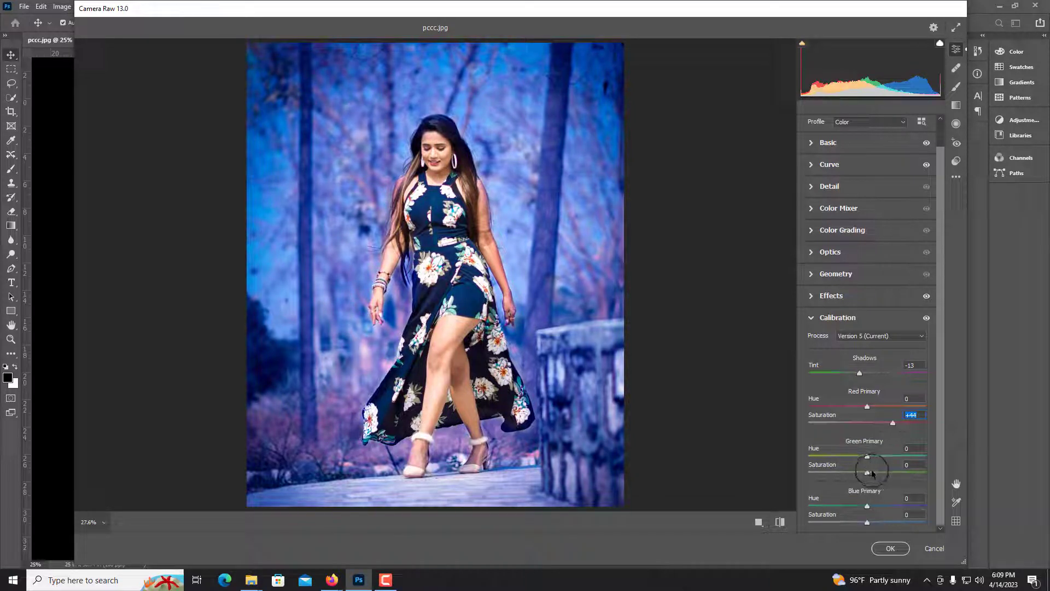
{"action": "left_click_drag", "start_coordinate": [872, 474], "coordinate": [888, 518]}
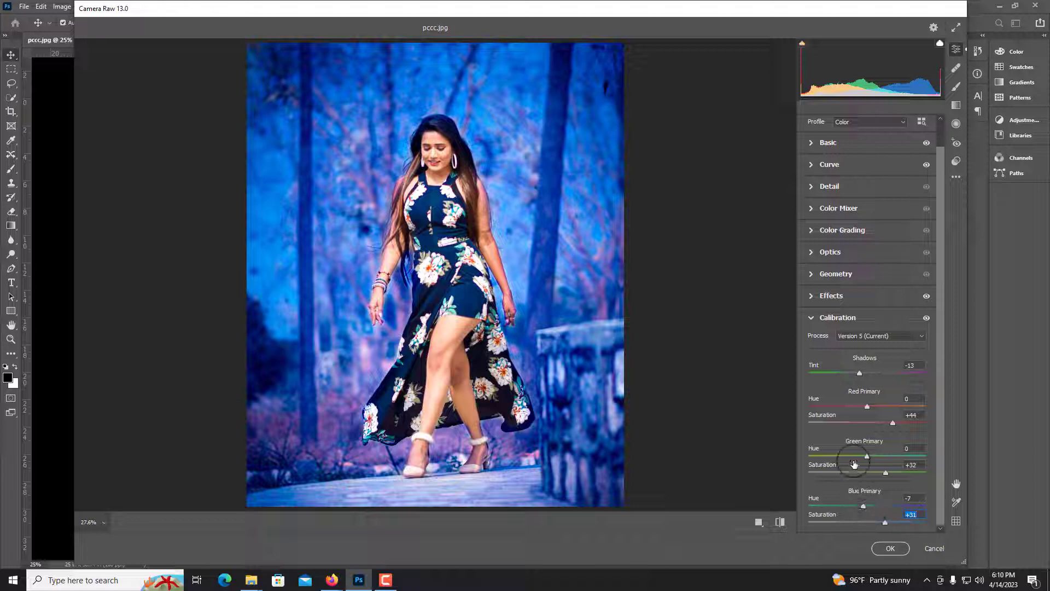
Adjust the Basic settings to Highlights +11, Temperature -11 and Tint -4
{"action": "left_click", "coordinate": [820, 144]}
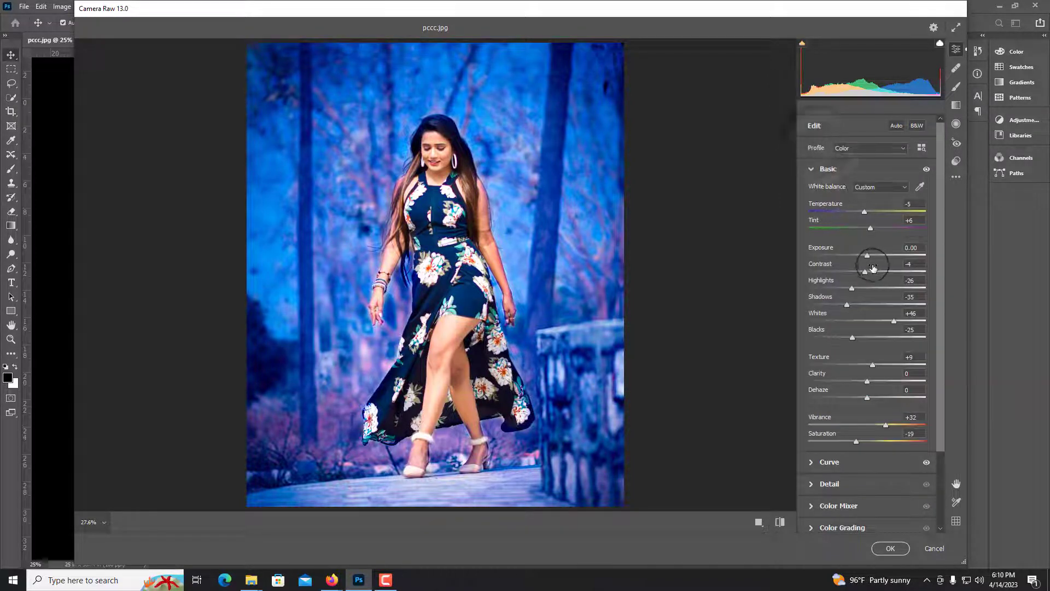
{"action": "mouse_move", "coordinate": [855, 288]}
{"action": "left_mouse_down"}
{"action": "mouse_move", "coordinate": [849, 282]}
{"action": "mouse_move", "coordinate": [867, 285]}
{"action": "left_mouse_up"}
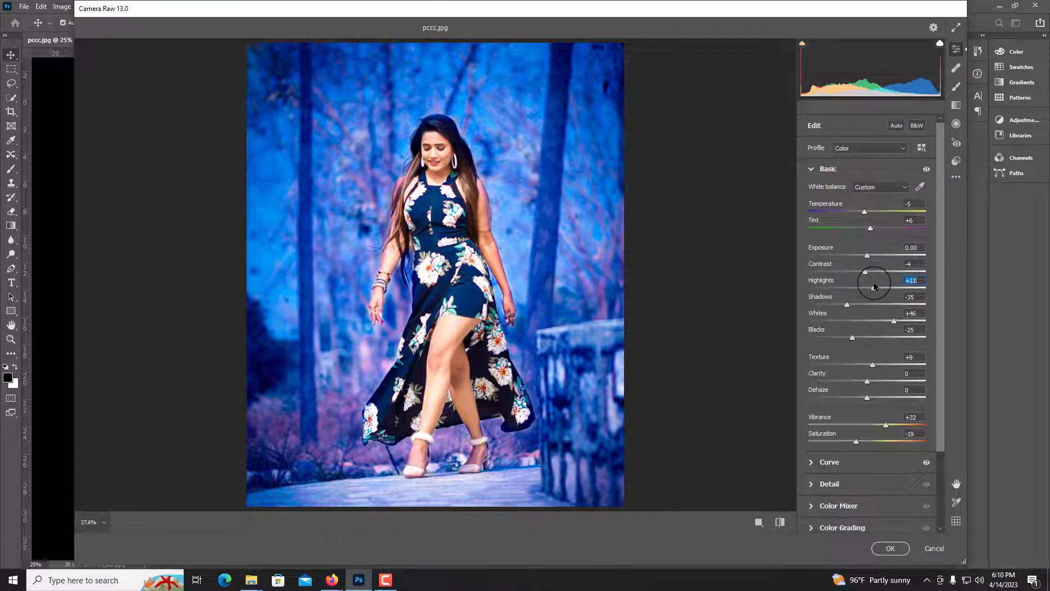
{"action": "left_click", "coordinate": [451, 156]}
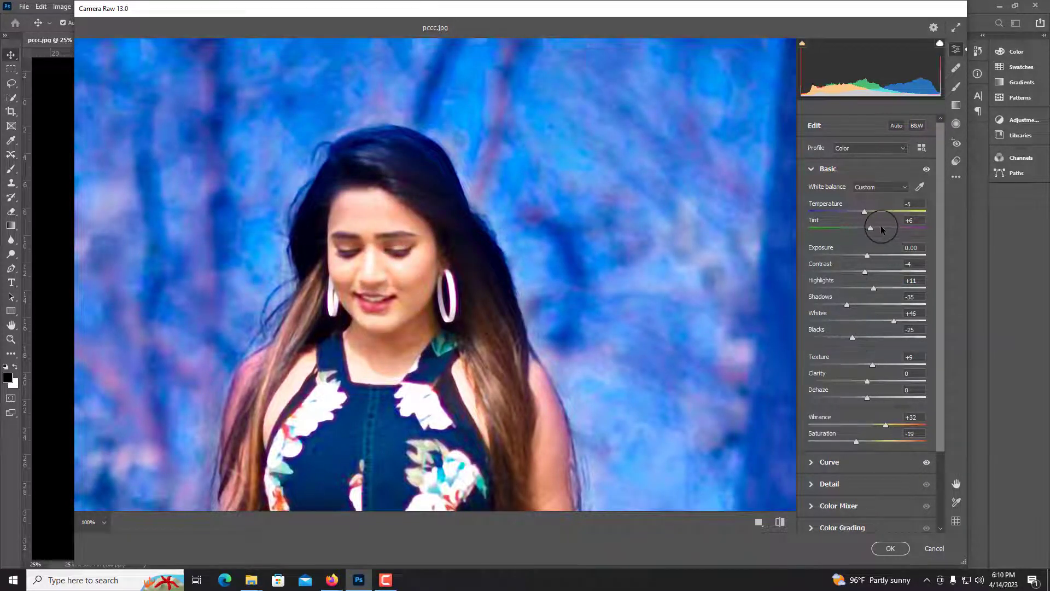
{"action": "left_click_drag", "start_coordinate": [867, 227], "coordinate": [854, 212]}
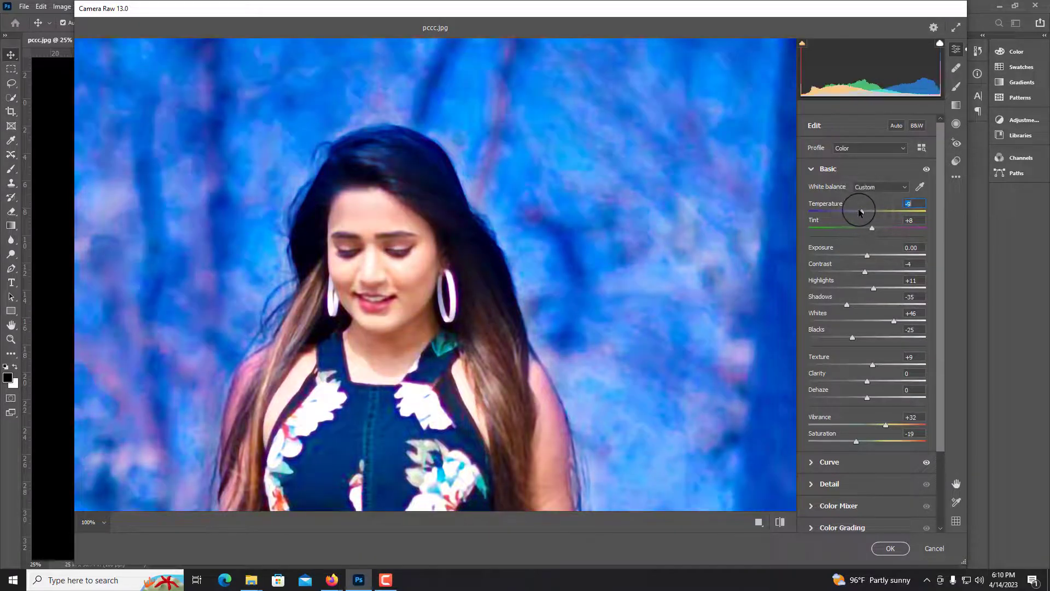
{"action": "left_click", "coordinate": [686, 248]}
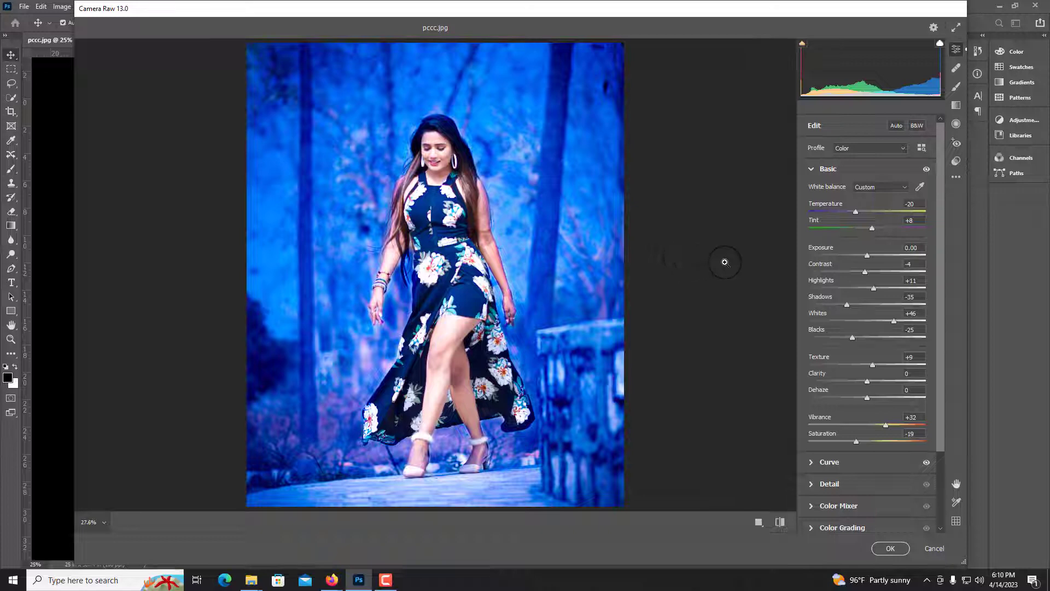
{"action": "left_click_drag", "start_coordinate": [864, 213], "coordinate": [861, 209]}
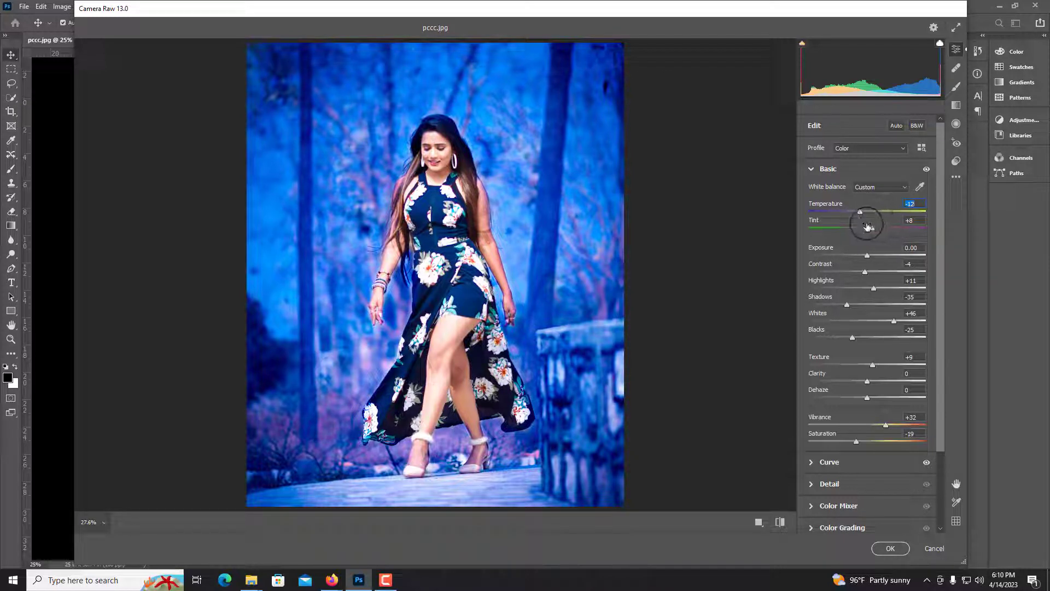
{"action": "mouse_move", "coordinate": [865, 213]}
{"action": "left_mouse_down"}
{"action": "mouse_move", "coordinate": [878, 228]}
{"action": "mouse_move", "coordinate": [832, 225]}
{"action": "mouse_move", "coordinate": [860, 226]}
{"action": "left_mouse_up"}
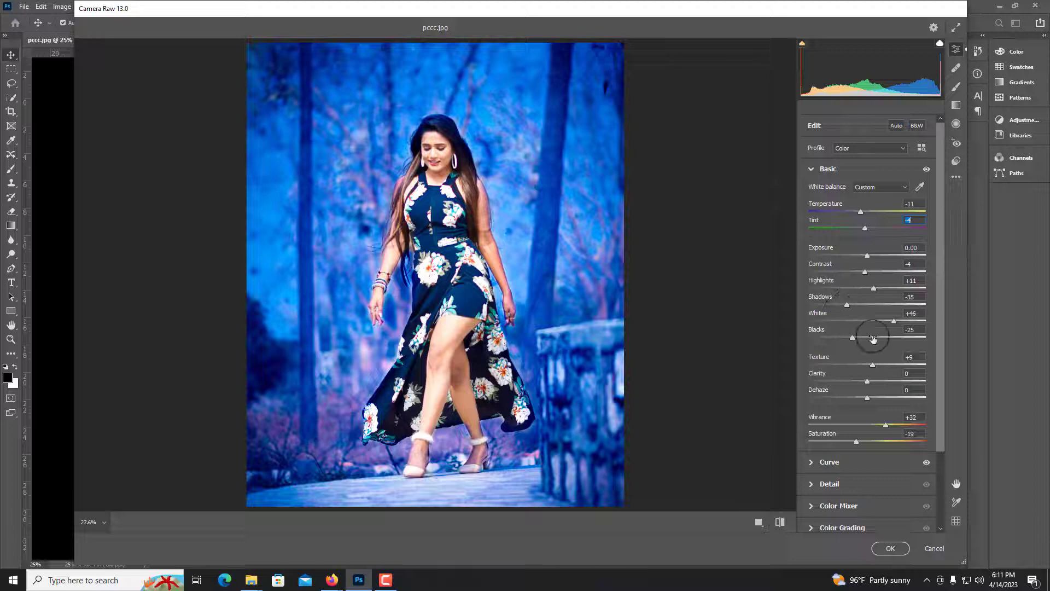
Set Color Mixer hue values: Yellows +27, Blues +10, Purples -25 and Magentas +28
{"action": "scroll", "coordinate": [829, 472], "scroll_direction": "down", "scroll_amount": 3}
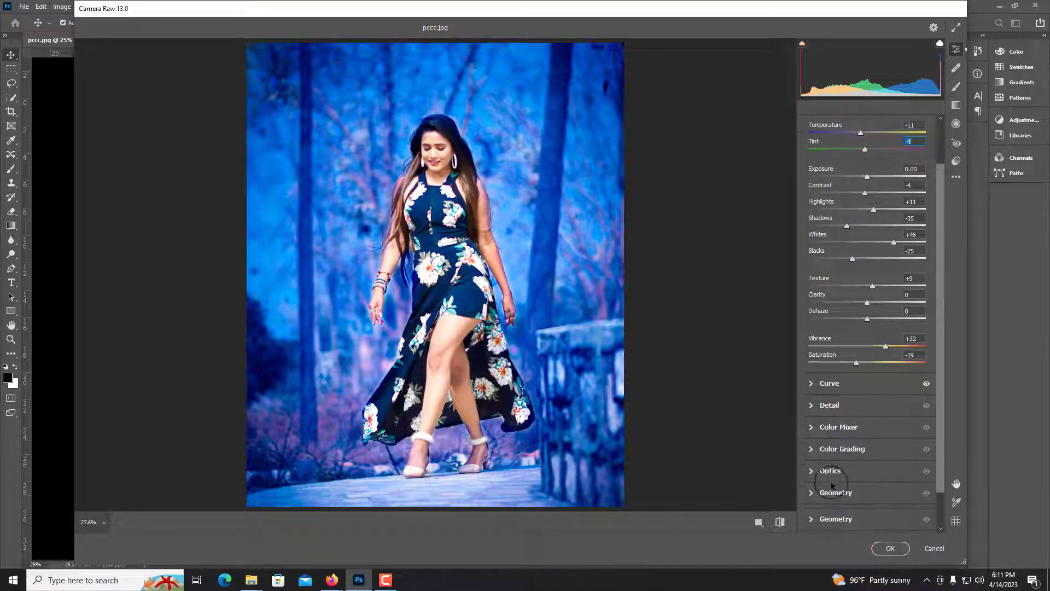
{"action": "left_click", "coordinate": [812, 449]}
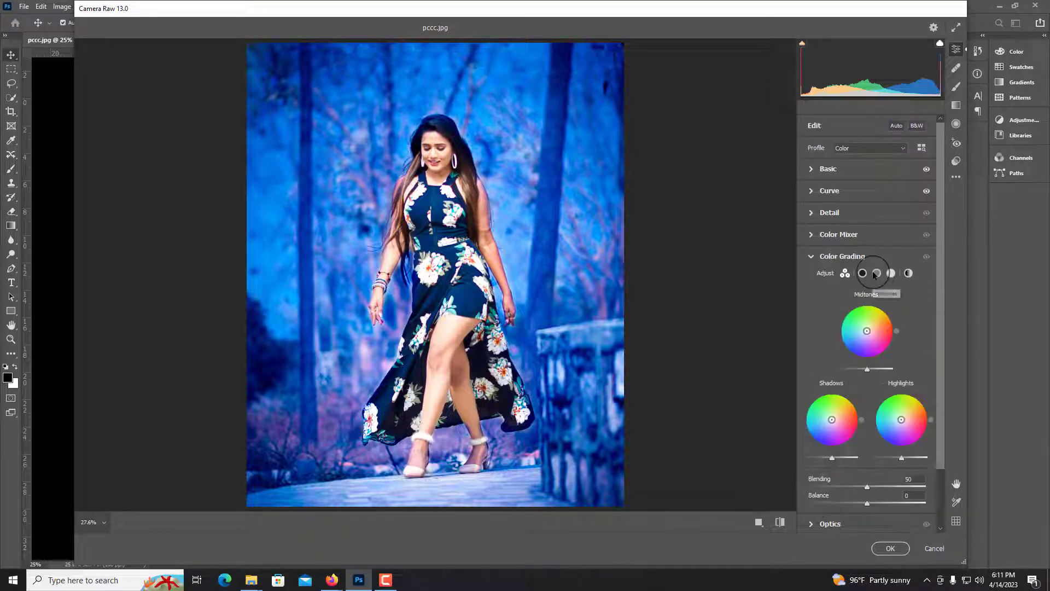
{"action": "left_click", "coordinate": [841, 239]}
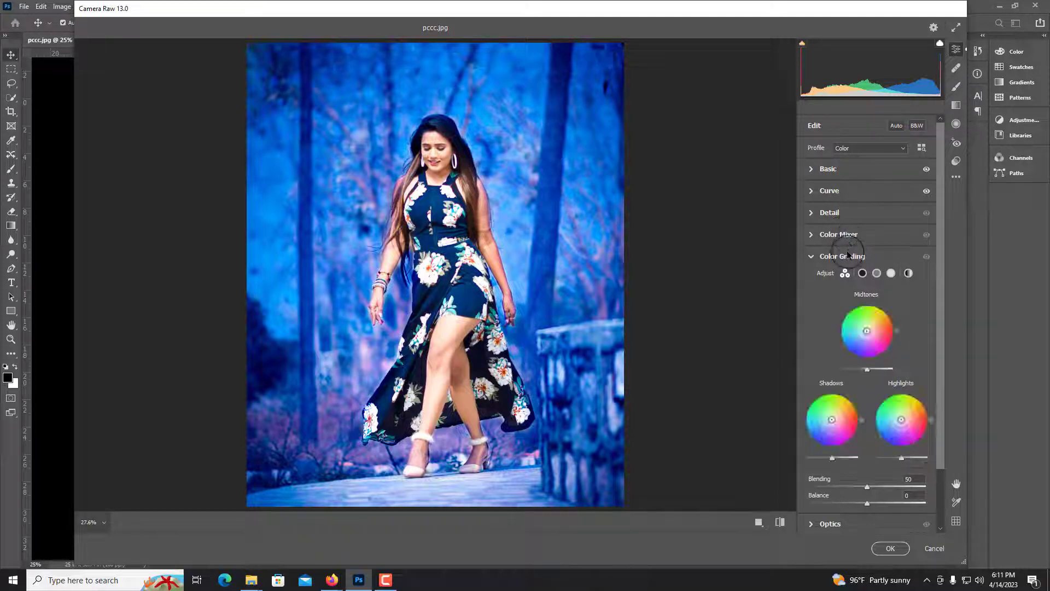
{"action": "left_click", "coordinate": [854, 236]}
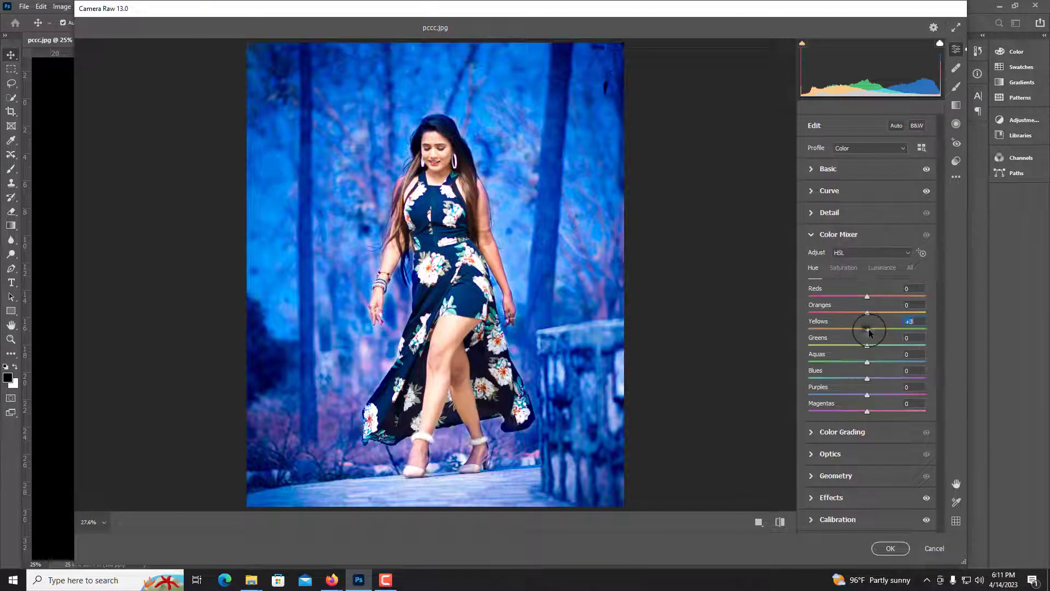
{"action": "left_click_drag", "start_coordinate": [870, 332], "coordinate": [847, 329]}
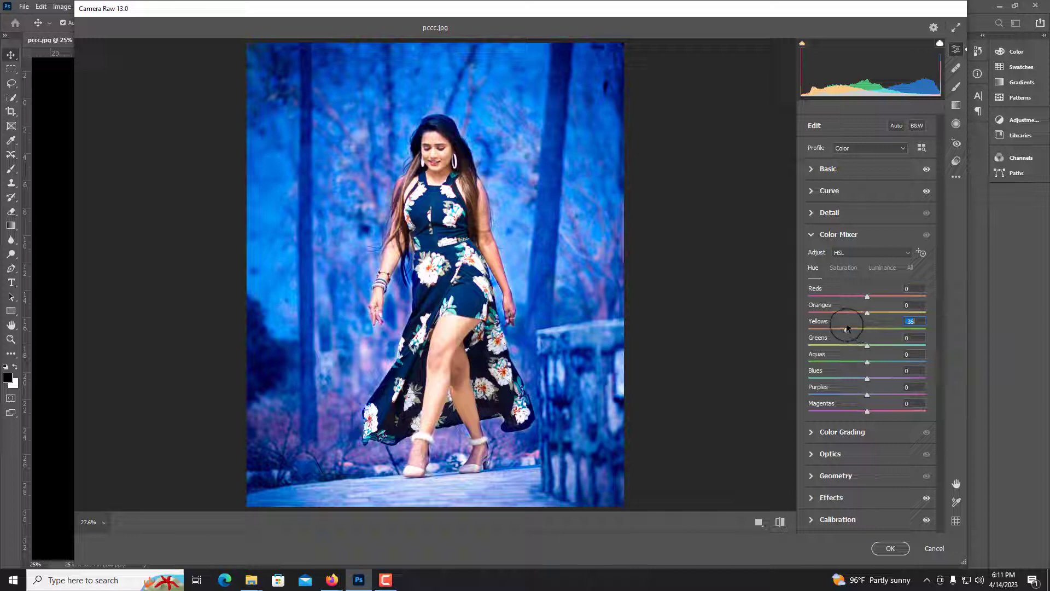
{"action": "left_click", "coordinate": [865, 312]}
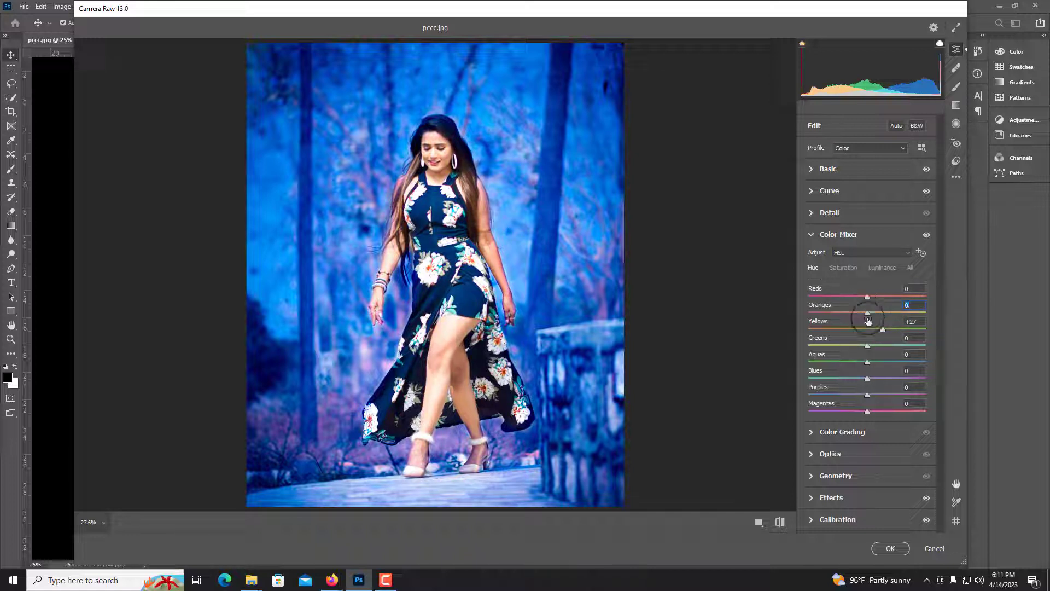
{"action": "mouse_move", "coordinate": [870, 379]}
{"action": "left_mouse_down"}
{"action": "mouse_move", "coordinate": [872, 412]}
{"action": "mouse_move", "coordinate": [895, 413]}
{"action": "mouse_move", "coordinate": [860, 395]}
{"action": "left_mouse_up"}
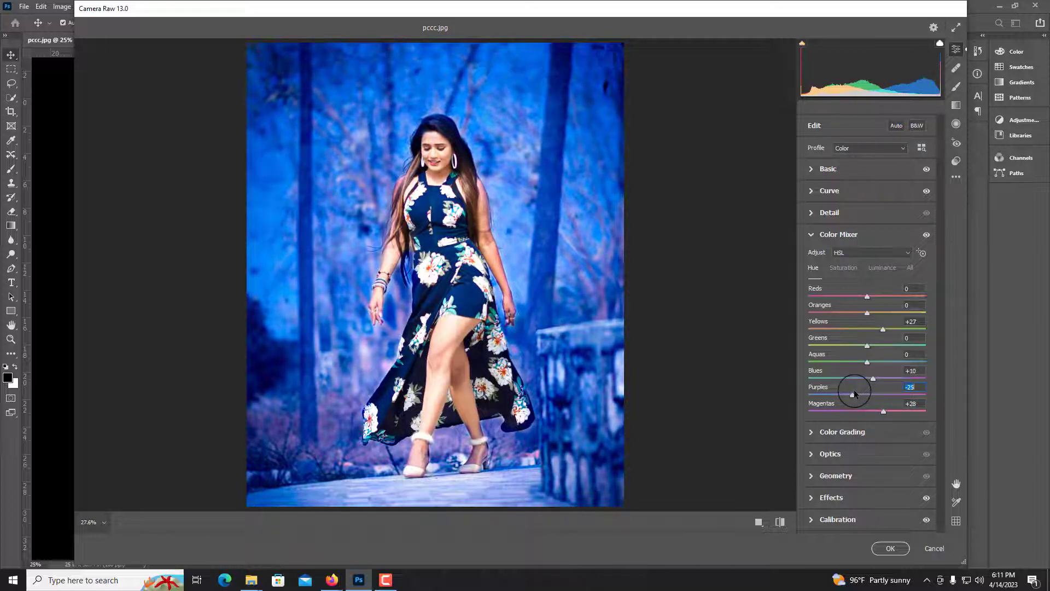
Compare the graded image with the default settings
{"action": "left_click", "coordinate": [780, 521]}
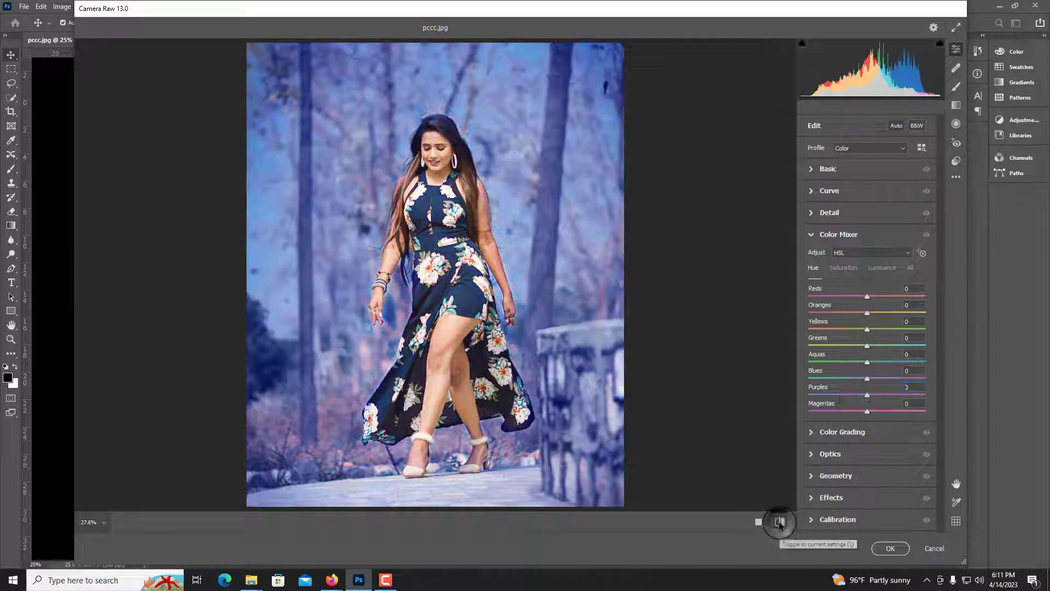
Return to the current settings and set the Effects Vignetting to -33
{"action": "left_click", "coordinate": [779, 521]}
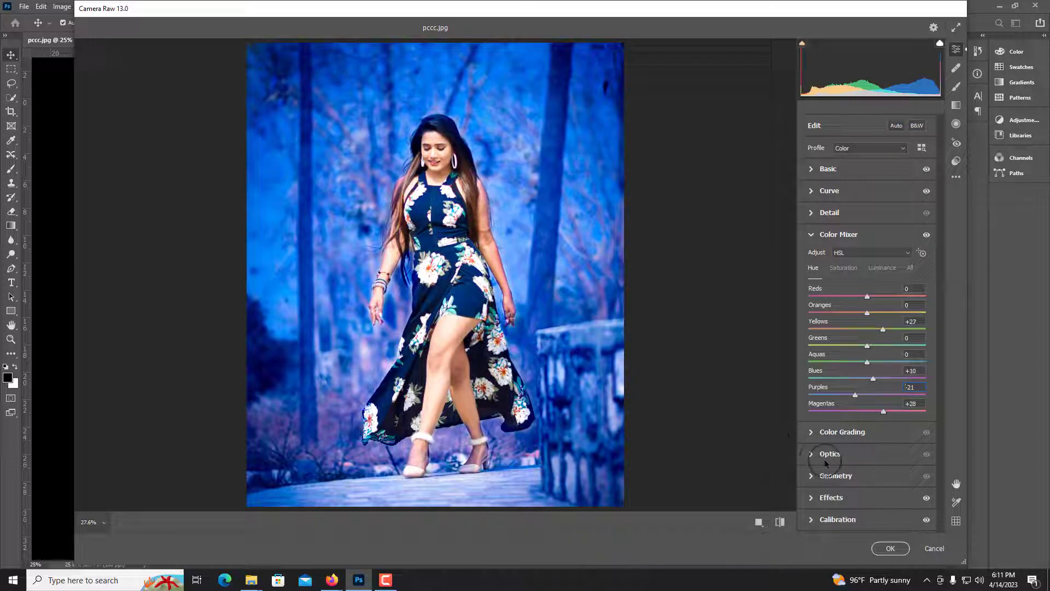
{"action": "left_click", "coordinate": [837, 499]}
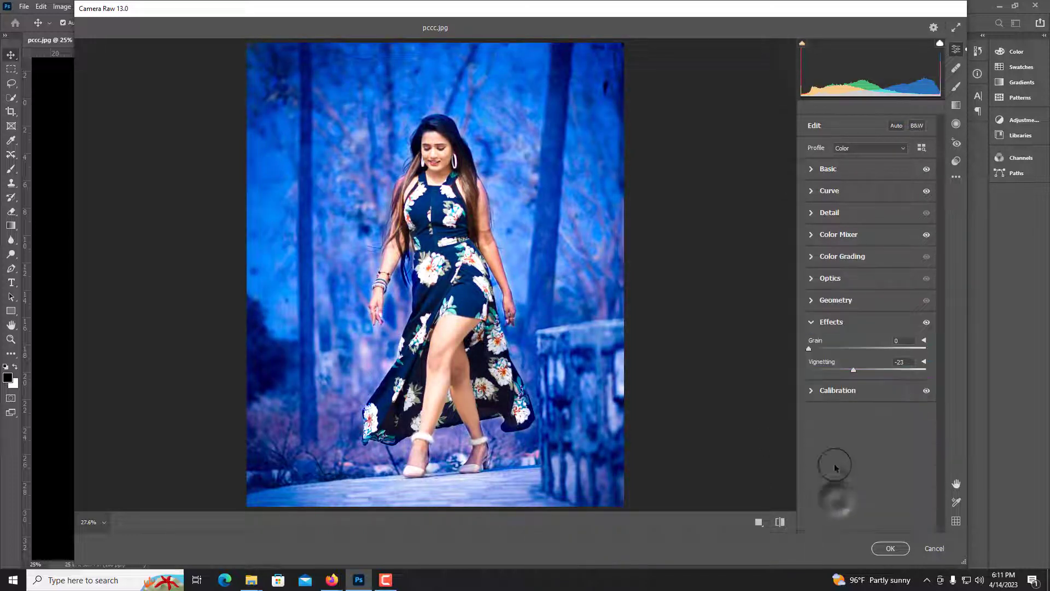
{"action": "left_click", "coordinate": [847, 371]}
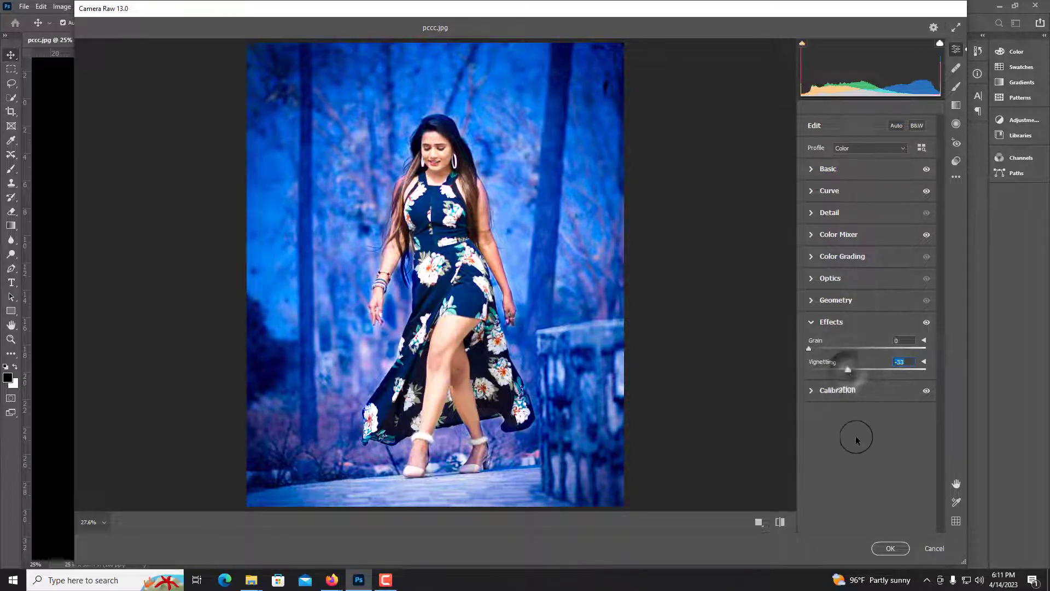
Compare the vignetted grade with the default settings and apply the Camera Raw Filter
{"action": "left_click", "coordinate": [779, 522]}
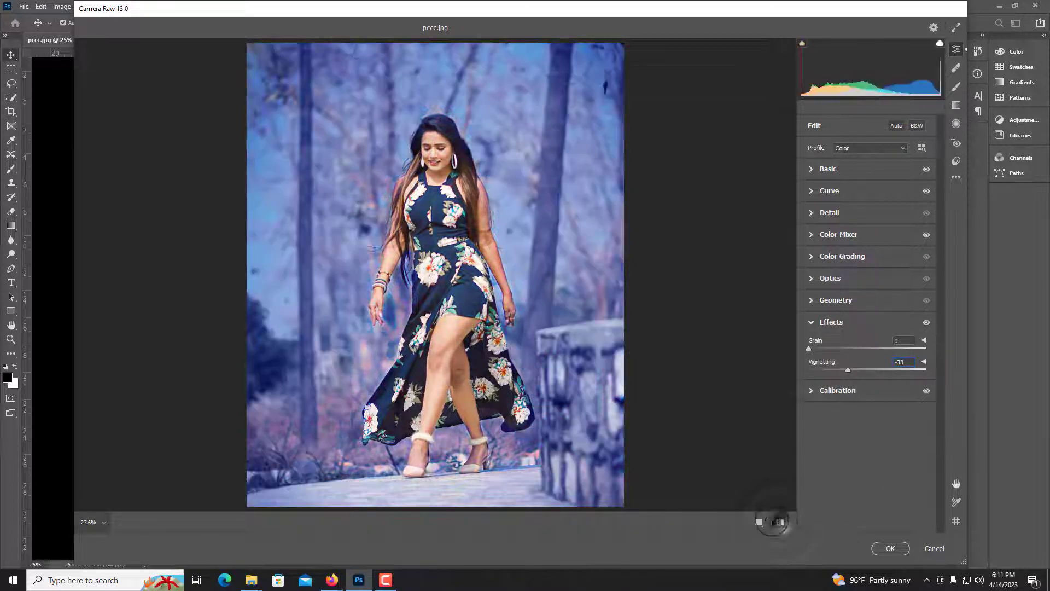
{"action": "left_click", "coordinate": [780, 521]}
{"action": "left_click", "coordinate": [890, 548]}
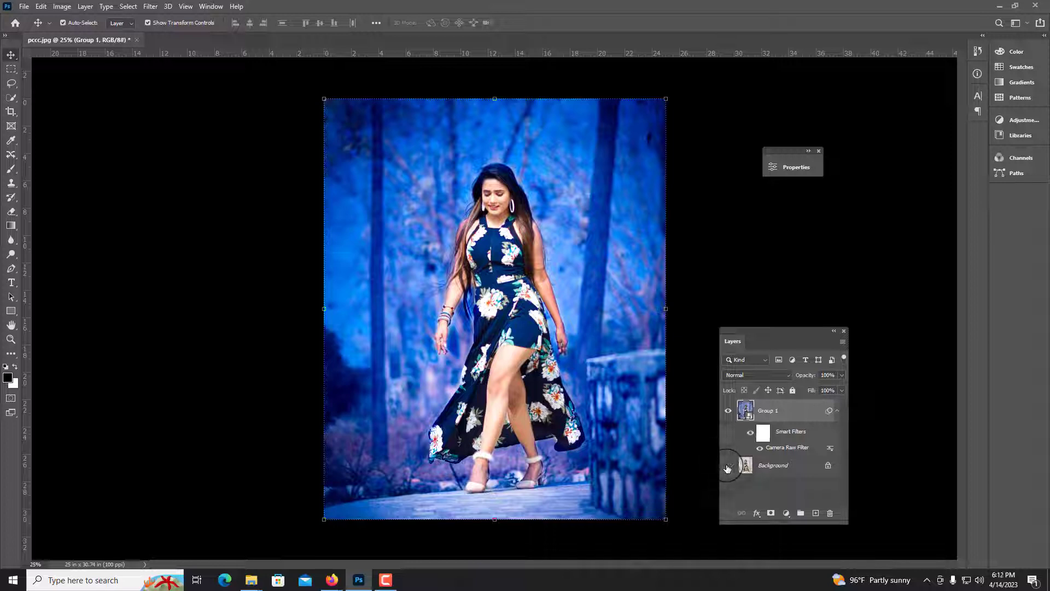
Compare the filtered group with the original photo by toggling its visibility, then zoom in on the woman
{"action": "left_click", "coordinate": [728, 411]}
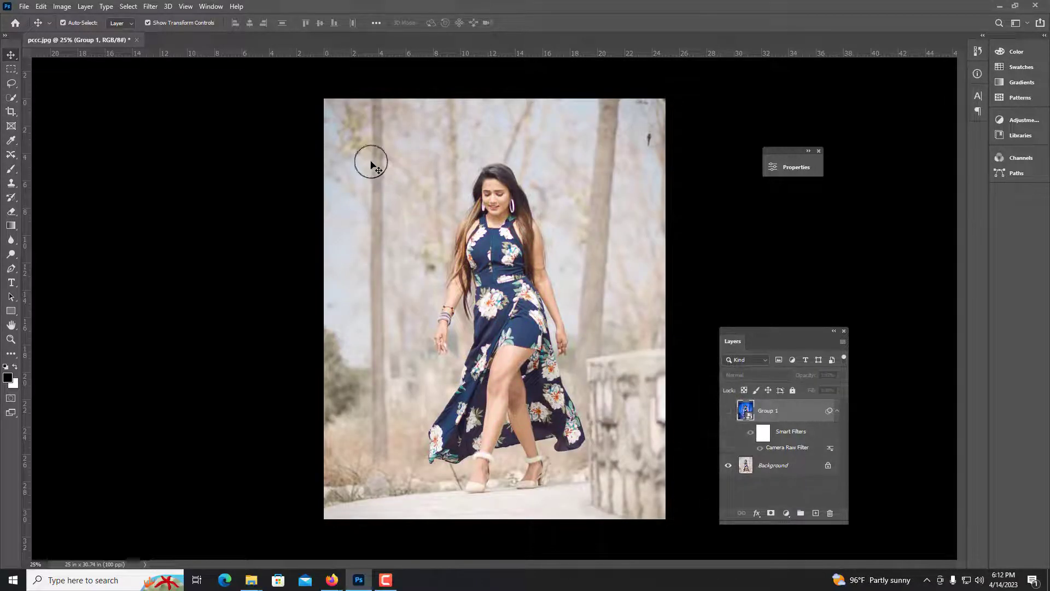
{"action": "left_click", "coordinate": [729, 410]}
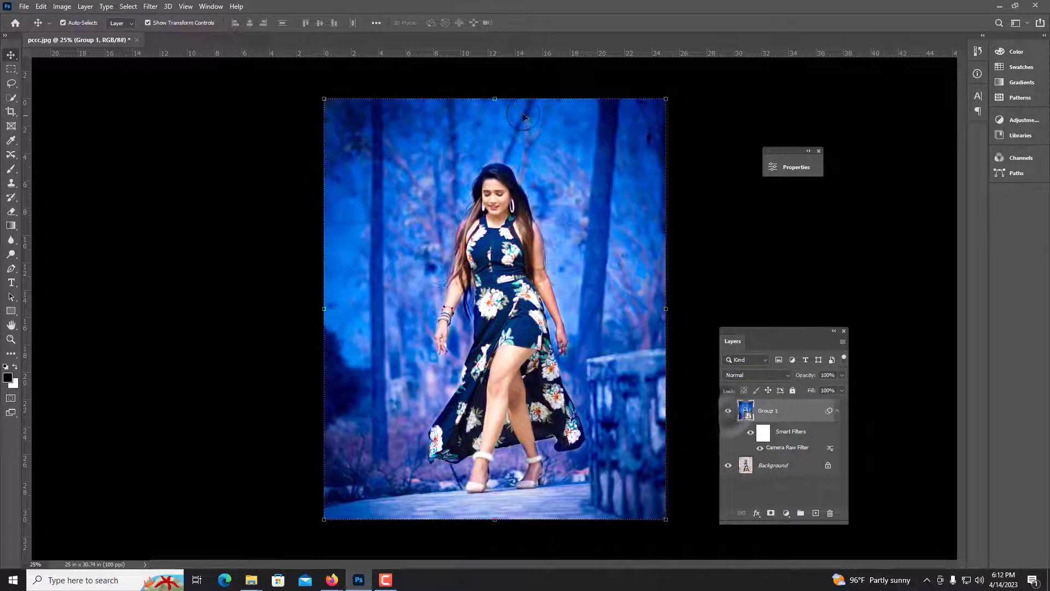
{"action": "key", "text": "ctrl+plus"}
{"action": "key", "text": "ctrl+plus"}
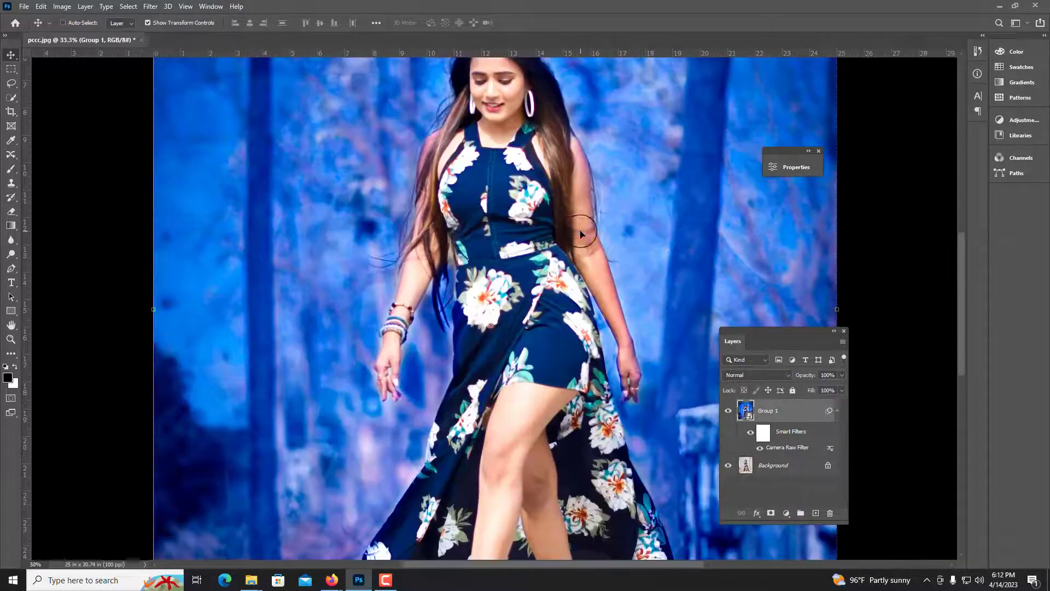
{"action": "left_click_drag", "start_coordinate": [576, 118], "coordinate": [552, 225]}
{"action": "key", "text": "ctrl+plus"}
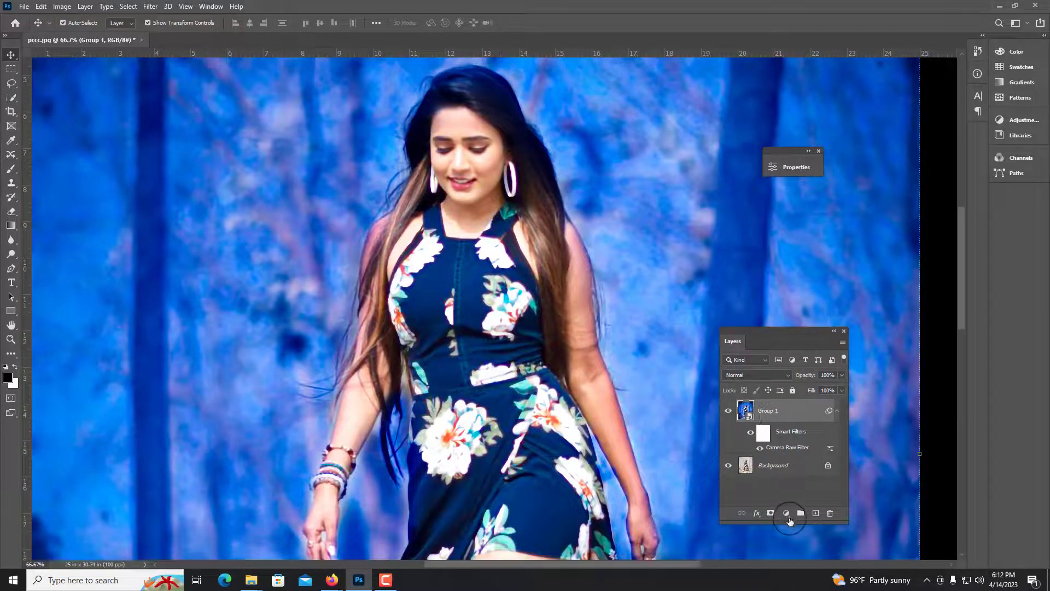
{"action": "left_click", "coordinate": [787, 514]}
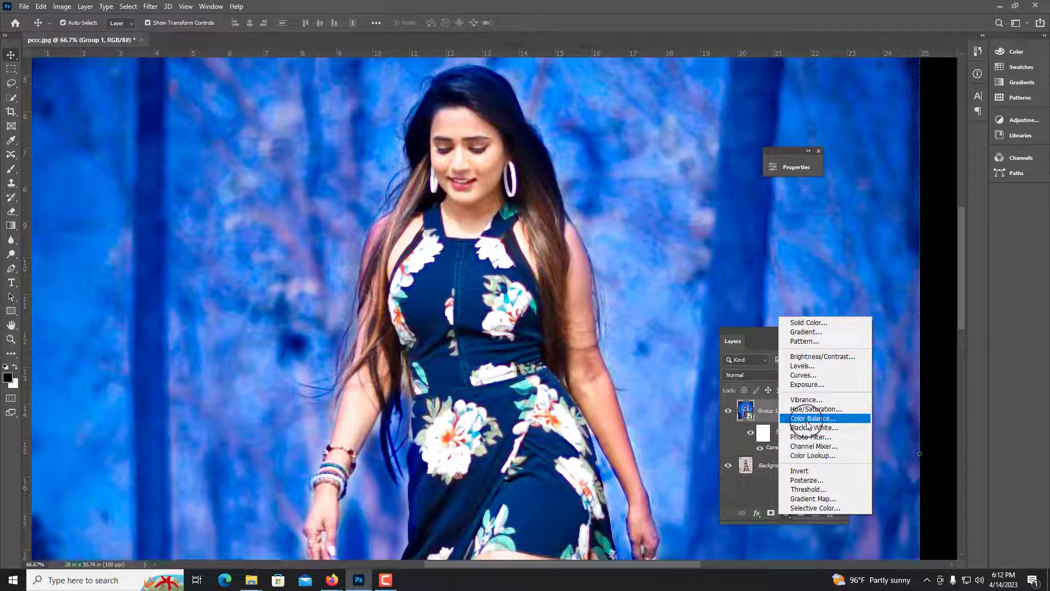
{"action": "left_click", "coordinate": [810, 356]}
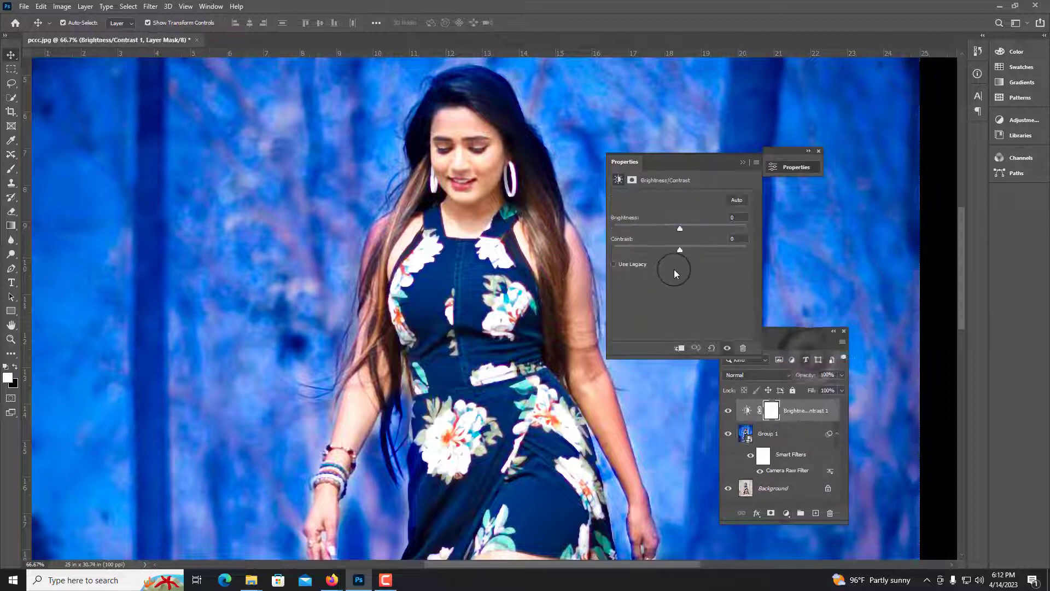
{"action": "mouse_move", "coordinate": [685, 226]}
{"action": "left_mouse_down"}
{"action": "mouse_move", "coordinate": [694, 221]}
{"action": "mouse_move", "coordinate": [684, 222]}
{"action": "left_mouse_up"}
{"action": "left_click", "coordinate": [731, 217]}
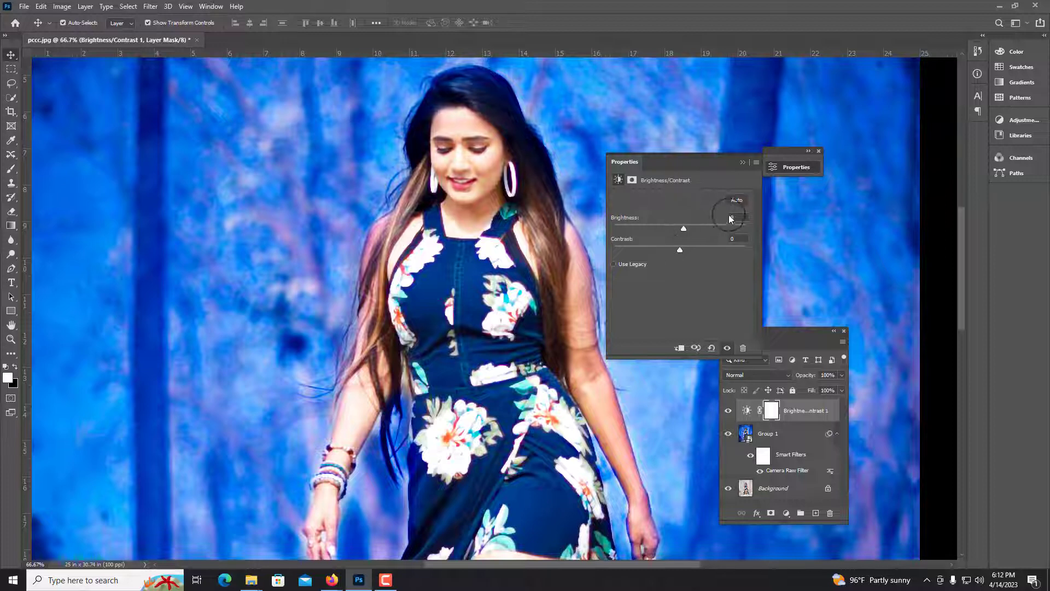
{"action": "left_click", "coordinate": [742, 163]}
{"action": "left_click", "coordinate": [798, 412]}
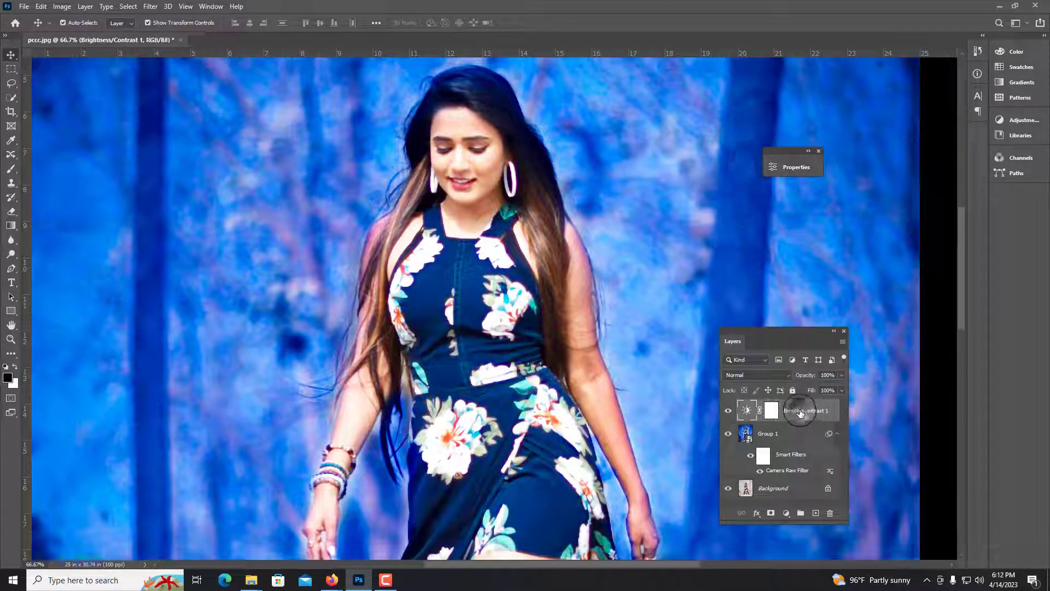
{"action": "key", "text": "Delete"}
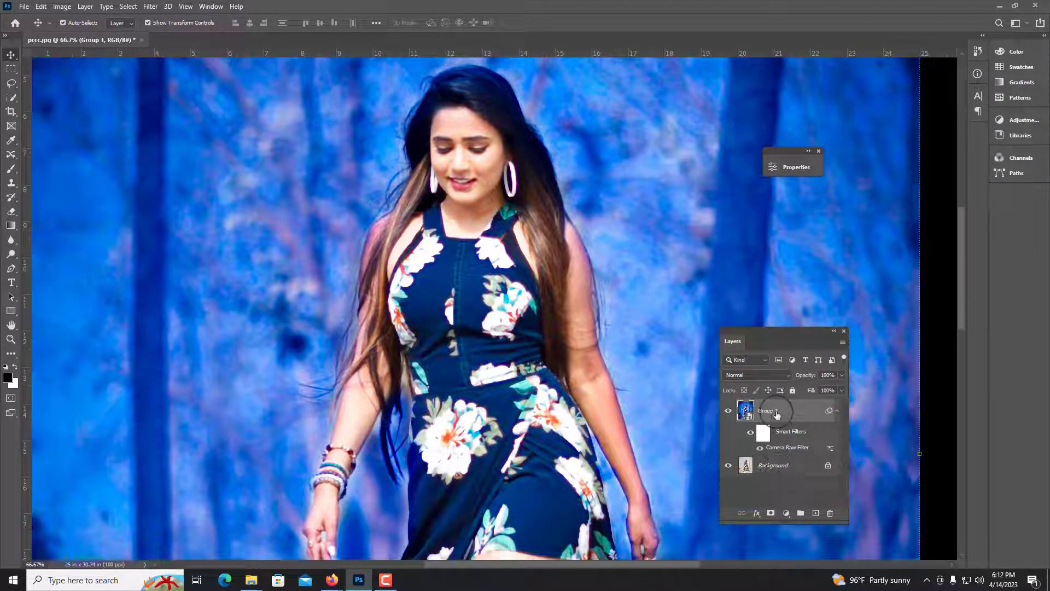
Add a Curves adjustment layer and adjust the highlight end of the RGB and Red channel curves
{"action": "left_click", "coordinate": [786, 513]}
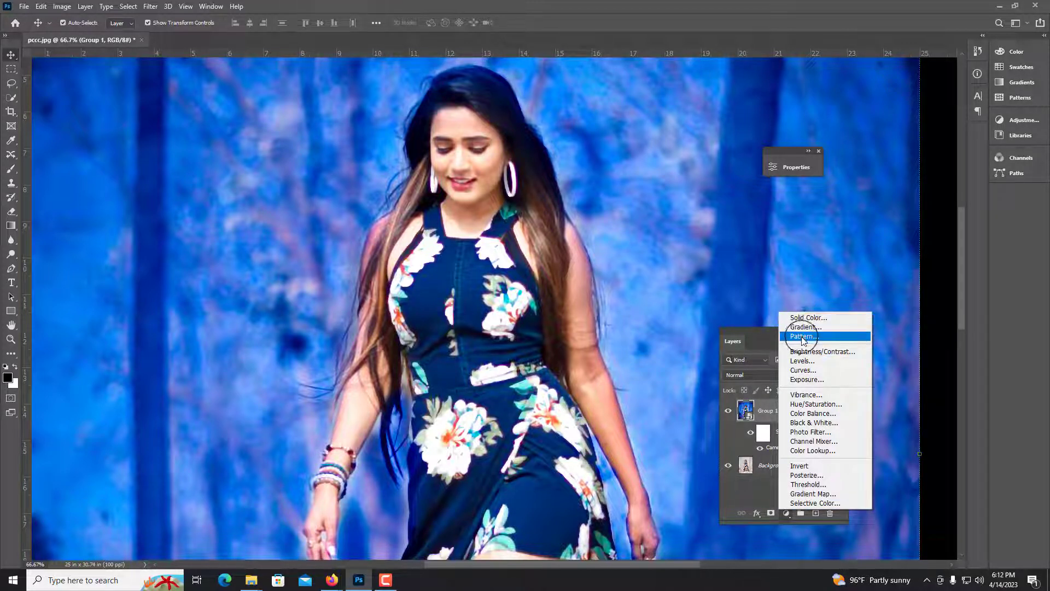
{"action": "left_click", "coordinate": [803, 371]}
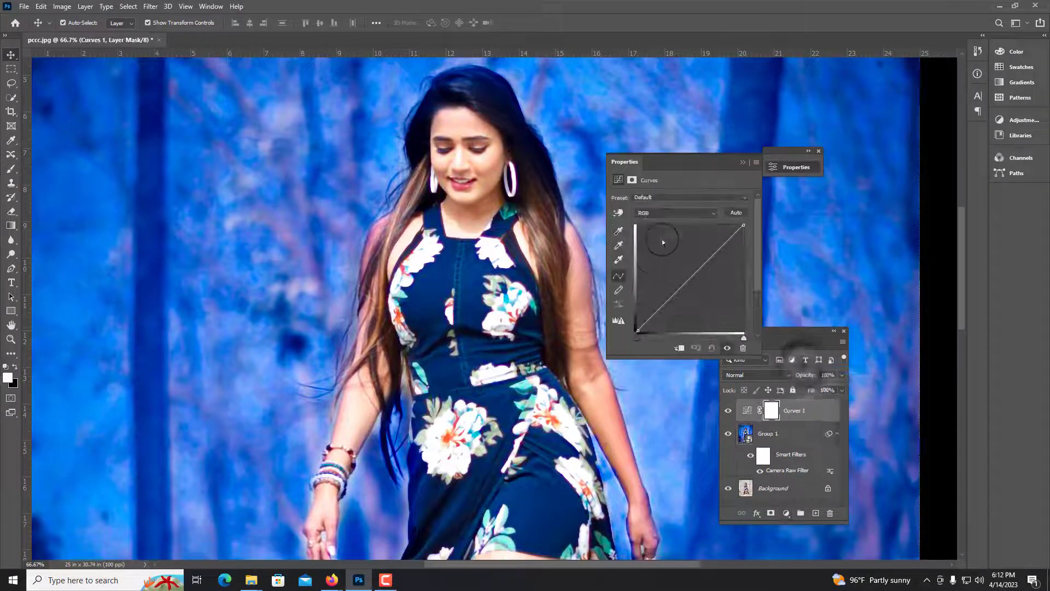
{"action": "left_click_drag", "start_coordinate": [743, 226], "coordinate": [741, 220]}
{"action": "left_click", "coordinate": [697, 213]}
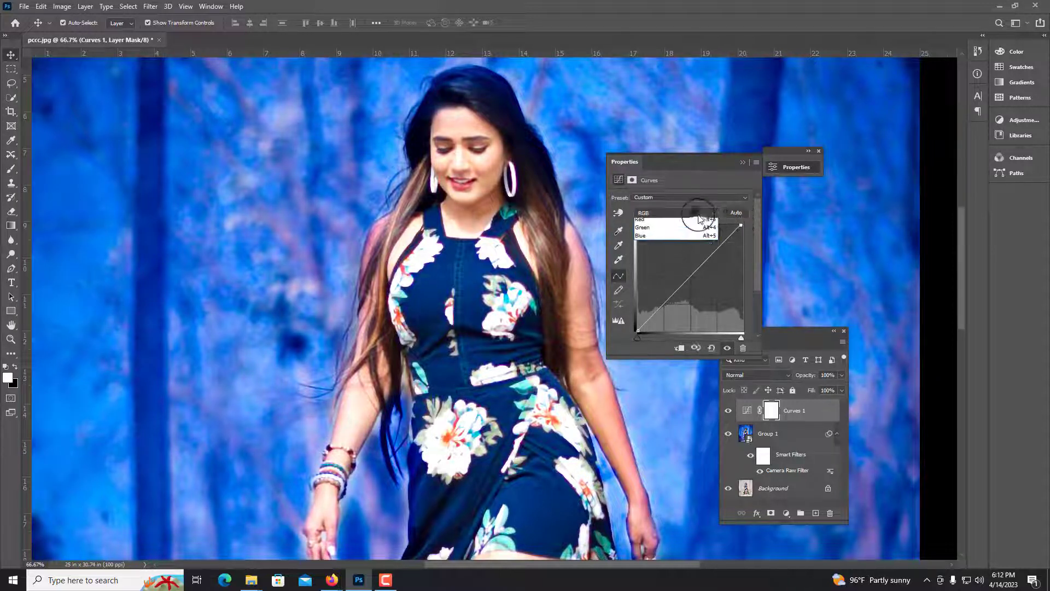
{"action": "left_click", "coordinate": [678, 225]}
{"action": "mouse_move", "coordinate": [742, 231]}
{"action": "left_mouse_down"}
{"action": "mouse_move", "coordinate": [740, 217]}
{"action": "mouse_move", "coordinate": [751, 236]}
{"action": "left_mouse_up"}
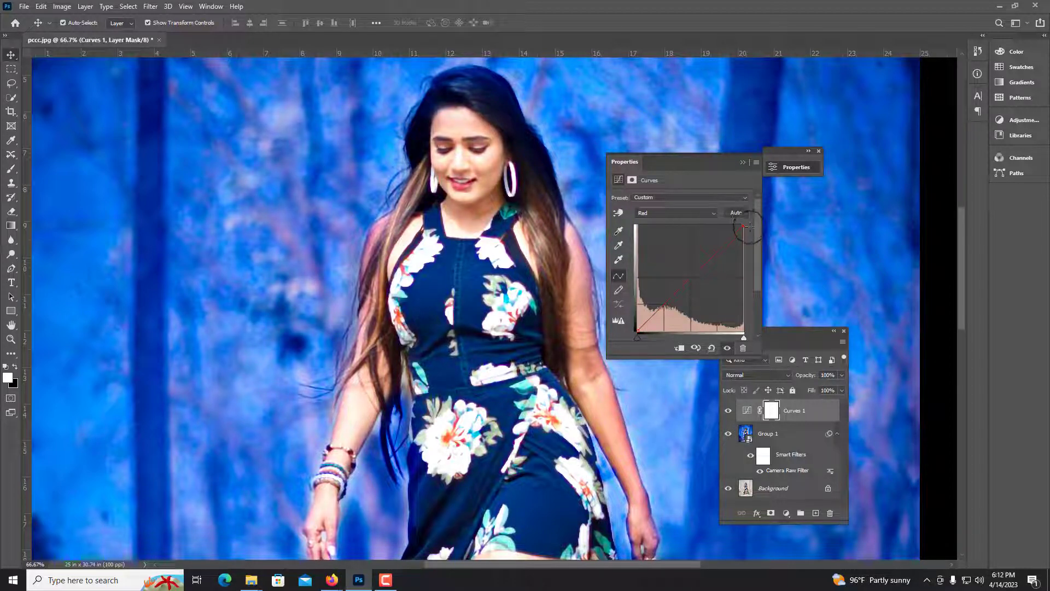
{"action": "mouse_move", "coordinate": [743, 230]}
{"action": "left_mouse_down"}
{"action": "mouse_move", "coordinate": [738, 219]}
{"action": "mouse_move", "coordinate": [747, 231]}
{"action": "left_mouse_up"}
On the black Curves layer mask, paint white over the woman's face, neck and arm with the Brush
{"action": "left_click", "coordinate": [742, 163]}
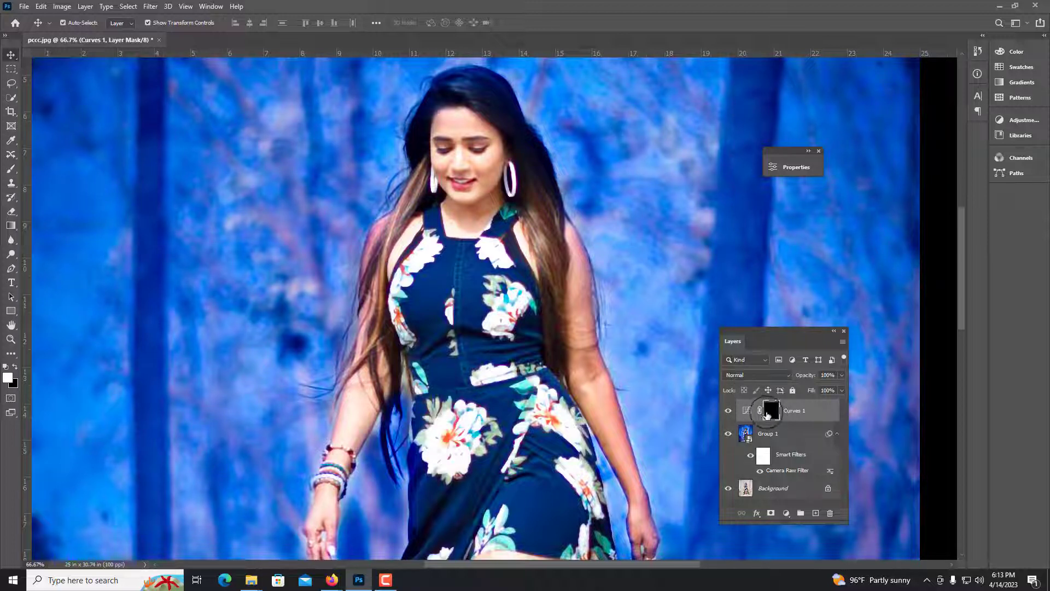
{"action": "left_click", "coordinate": [795, 167]}
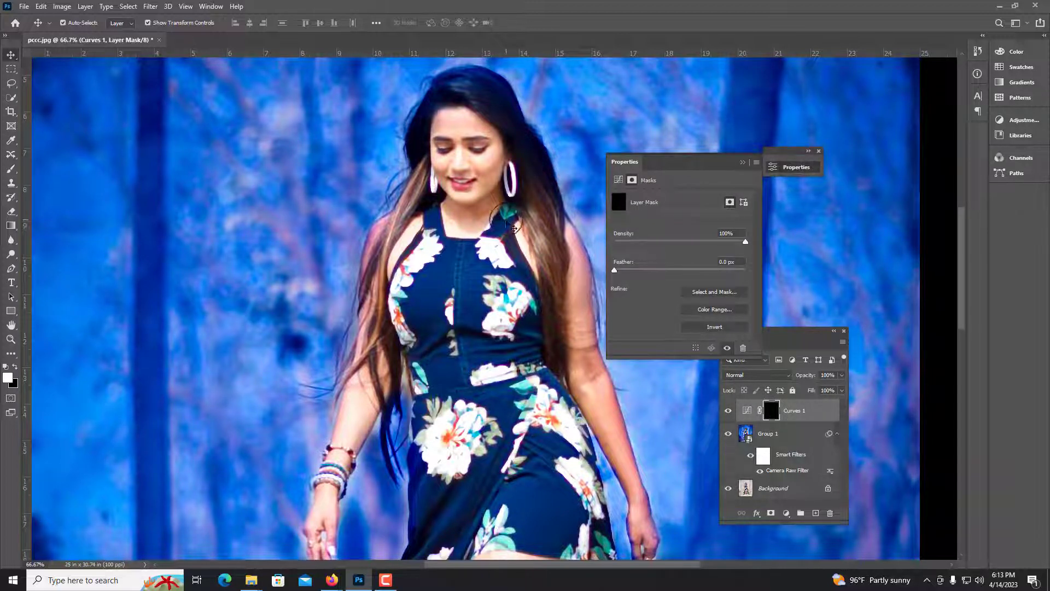
{"action": "left_click", "coordinate": [772, 407]}
{"action": "key", "text": "b"}
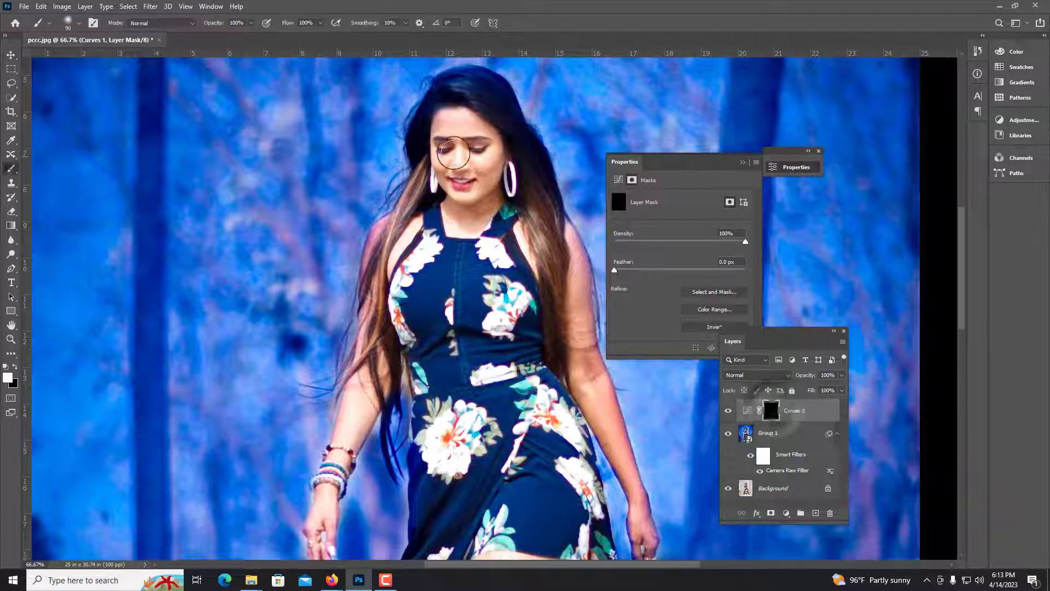
{"action": "key", "text": "ctrl+plus"}
{"action": "key", "text": "ctrl+plus"}
{"action": "scroll", "coordinate": [415, 197], "scroll_direction": "up", "scroll_amount": 5}
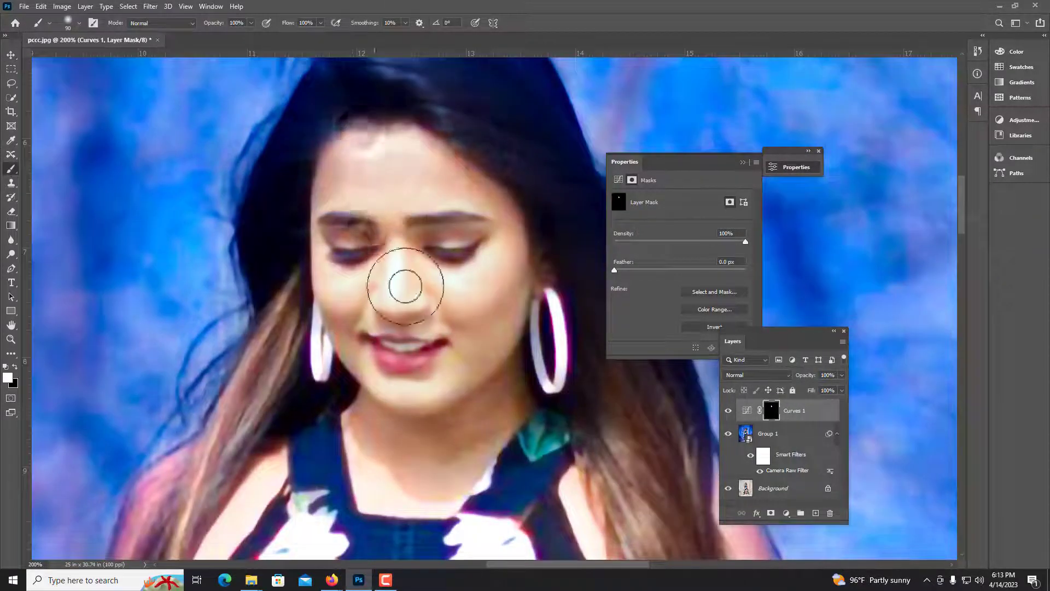
{"action": "left_click_drag", "start_coordinate": [427, 461], "coordinate": [308, 188]}
{"action": "left_click_drag", "start_coordinate": [562, 461], "coordinate": [380, 310]}
{"action": "mouse_move", "coordinate": [451, 361]}
{"action": "left_mouse_down"}
{"action": "mouse_move", "coordinate": [434, 148]}
{"action": "mouse_move", "coordinate": [533, 500]}
{"action": "left_mouse_up"}
Review the masked Curves effect across the whole image
{"action": "key", "text": "ctrl+minus"}
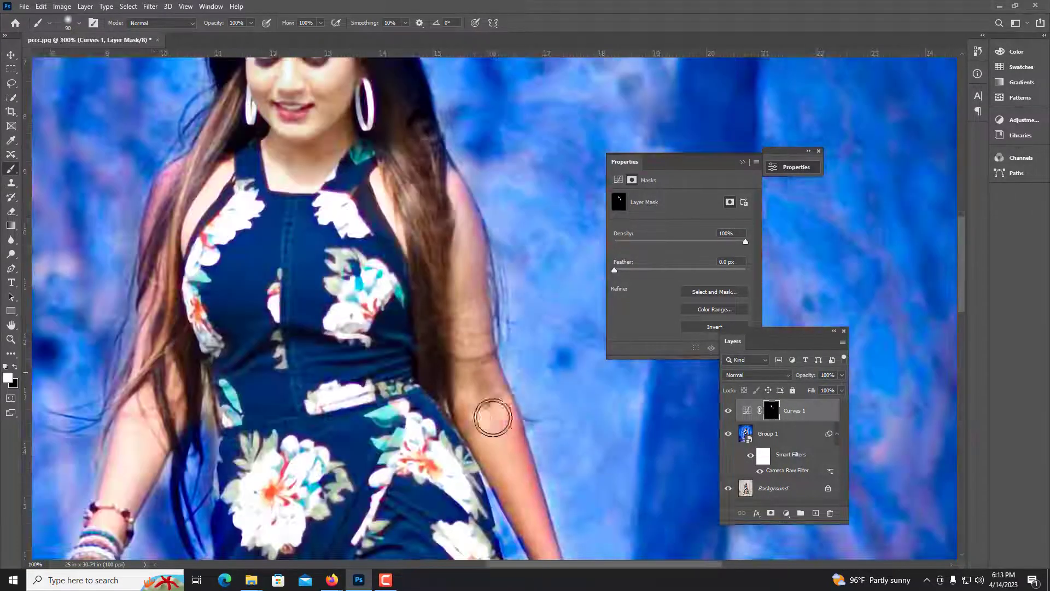
{"action": "scroll", "coordinate": [499, 422], "scroll_direction": "down", "scroll_amount": 1}
{"action": "scroll", "coordinate": [499, 421], "scroll_direction": "down", "scroll_amount": 2}
{"action": "scroll", "coordinate": [521, 429], "scroll_direction": "down", "scroll_amount": 2}
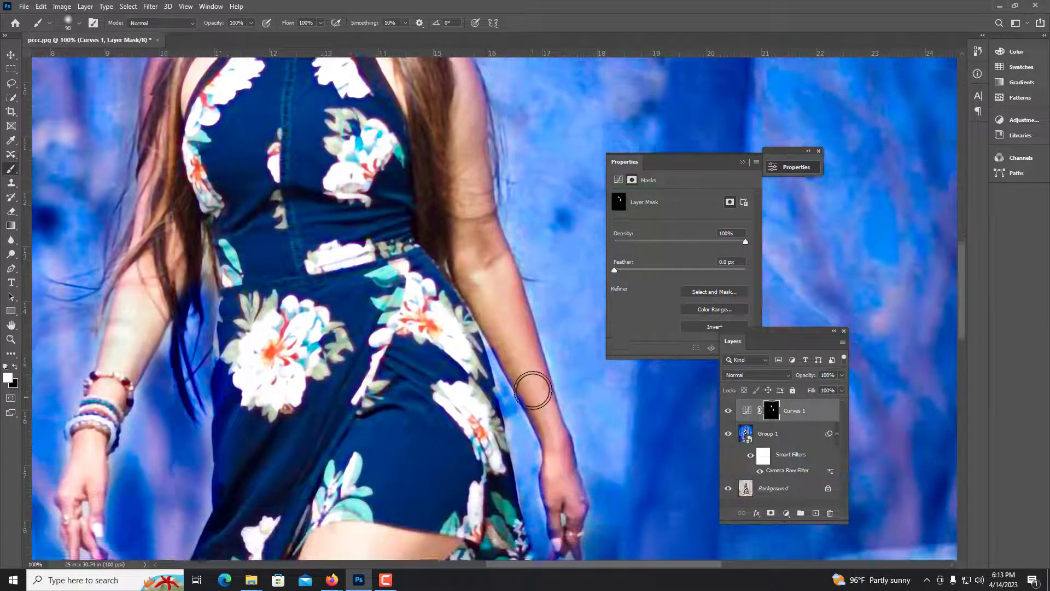
{"action": "key", "text": "ctrl+minus"}
{"action": "key", "text": "ctrl+minus"}
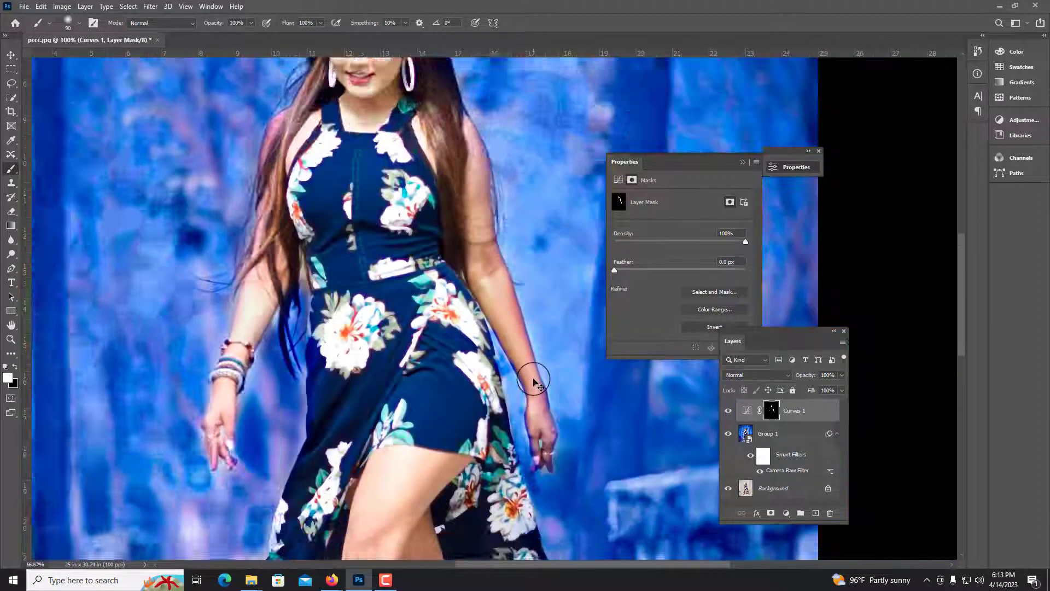
{"action": "left_click", "coordinate": [743, 161]}
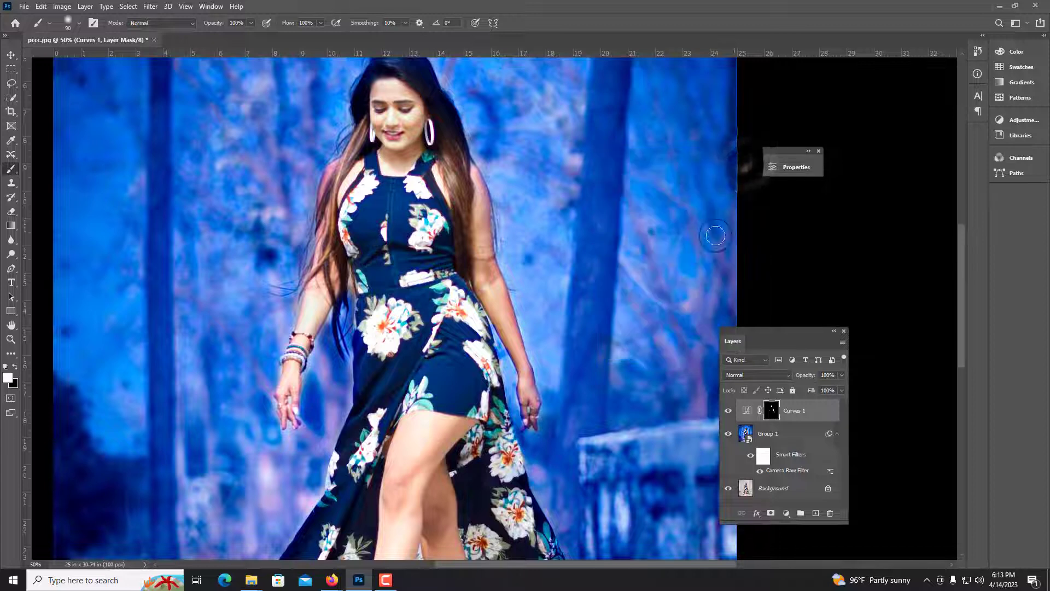
{"action": "left_click", "coordinate": [12, 56]}
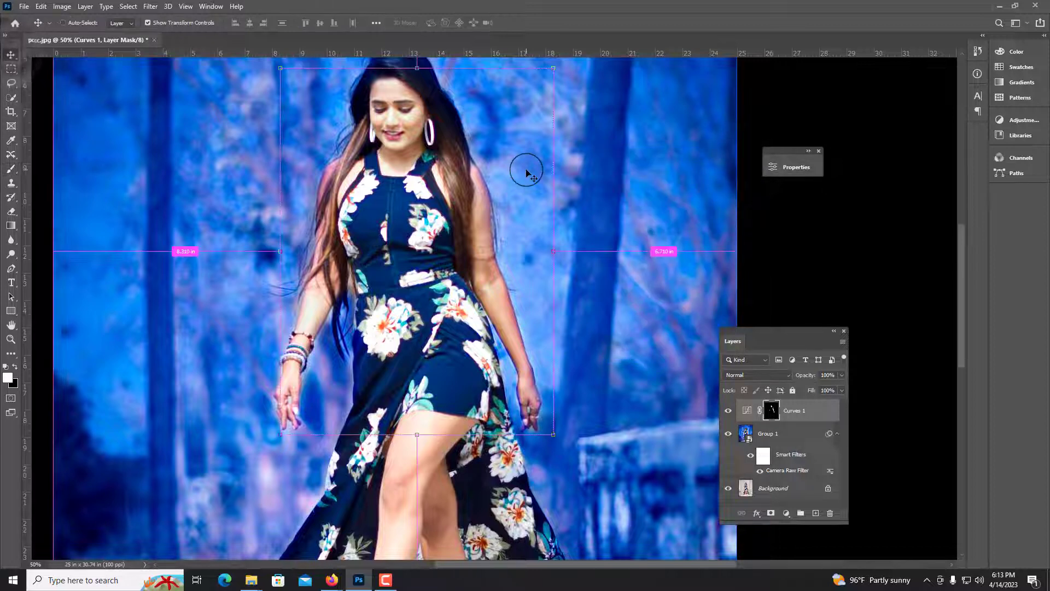
{"action": "key", "text": "ctrl+minus"}
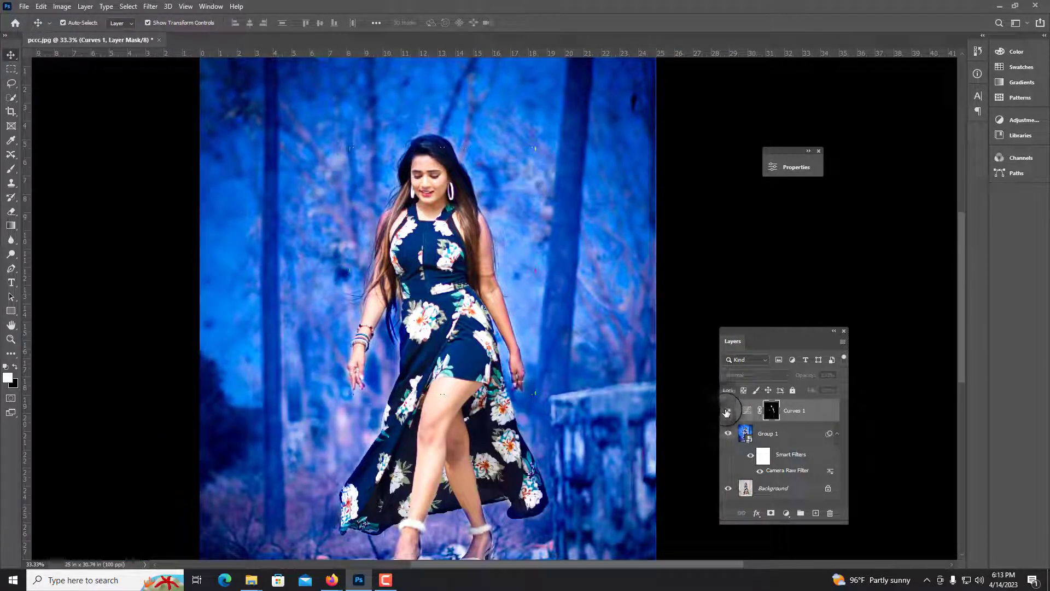
{"action": "left_click", "coordinate": [566, 249]}
{"action": "key", "text": "ctrl+minus"}
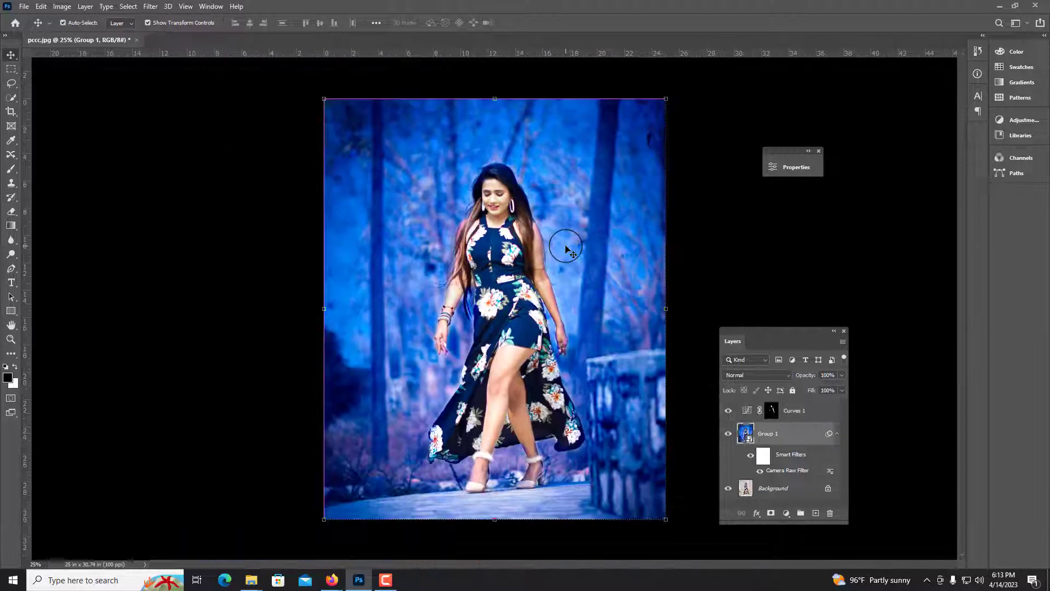
Merge the Curves layer and the filtered group into a single layer
{"action": "left_click", "coordinate": [796, 414]}
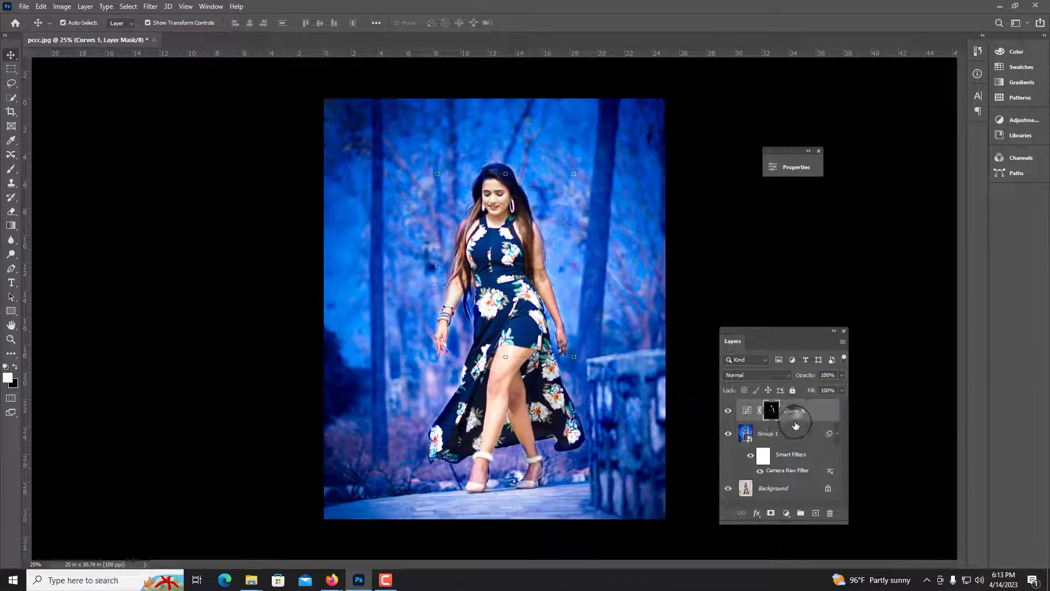
{"action": "left_click", "coordinate": [783, 437], "text": "ctrl"}
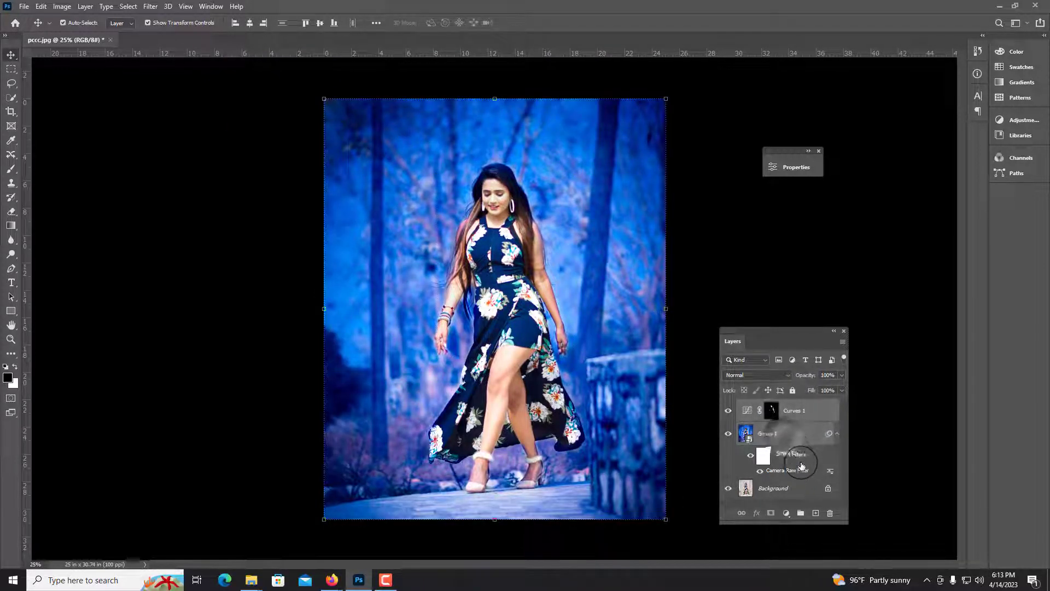
{"action": "right_click", "coordinate": [792, 433]}
{"action": "left_click", "coordinate": [826, 430]}
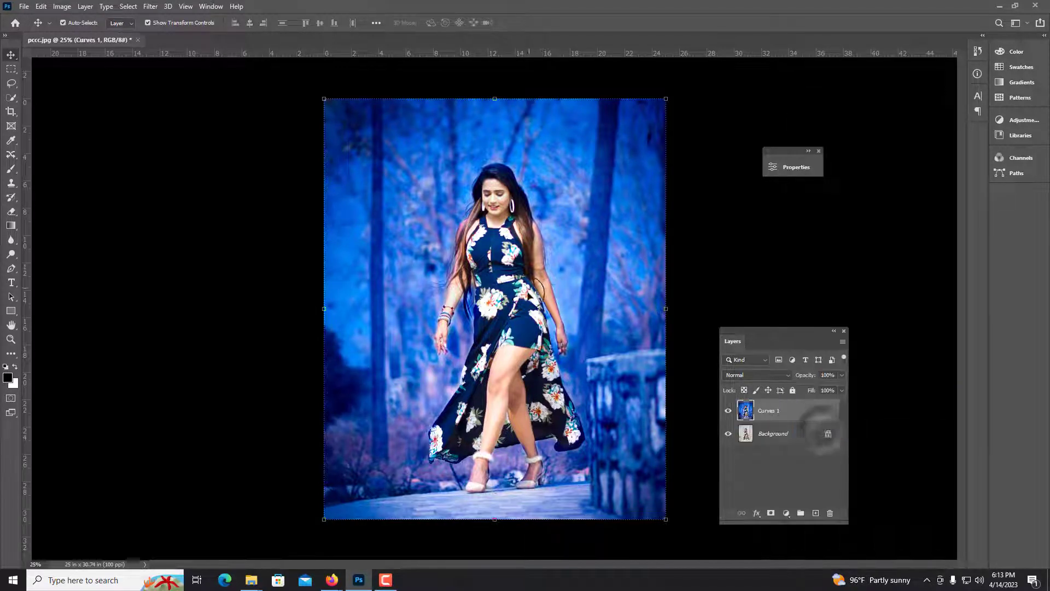
Compare the merged result with the original by toggling the merged layer's visibility
{"action": "left_click", "coordinate": [729, 411]}
{"action": "left_click", "coordinate": [729, 411]}
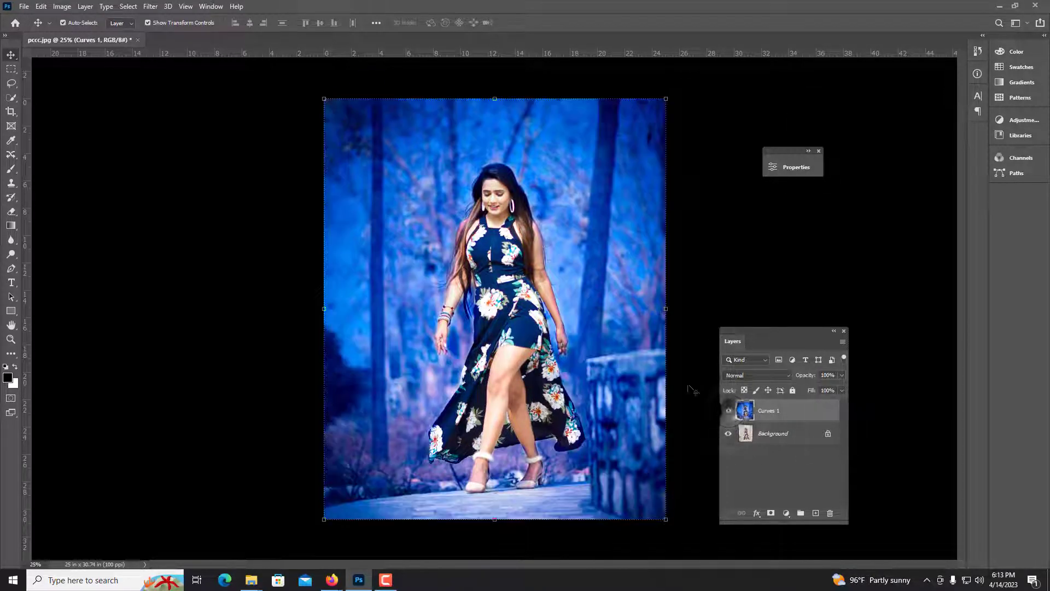
{"action": "left_click", "coordinate": [727, 224]}
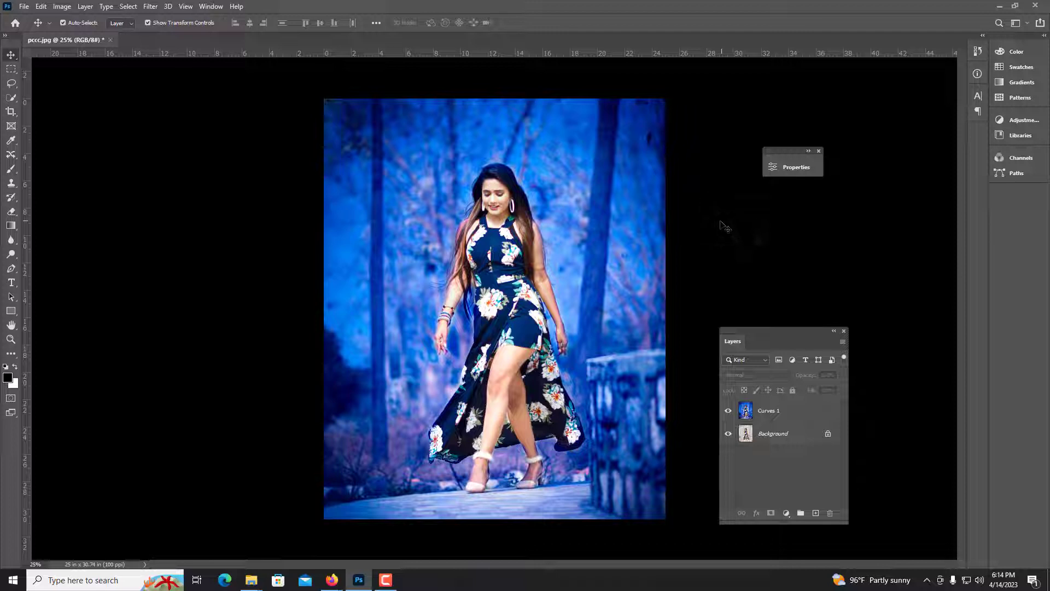
{"action": "left_click", "coordinate": [729, 411]}
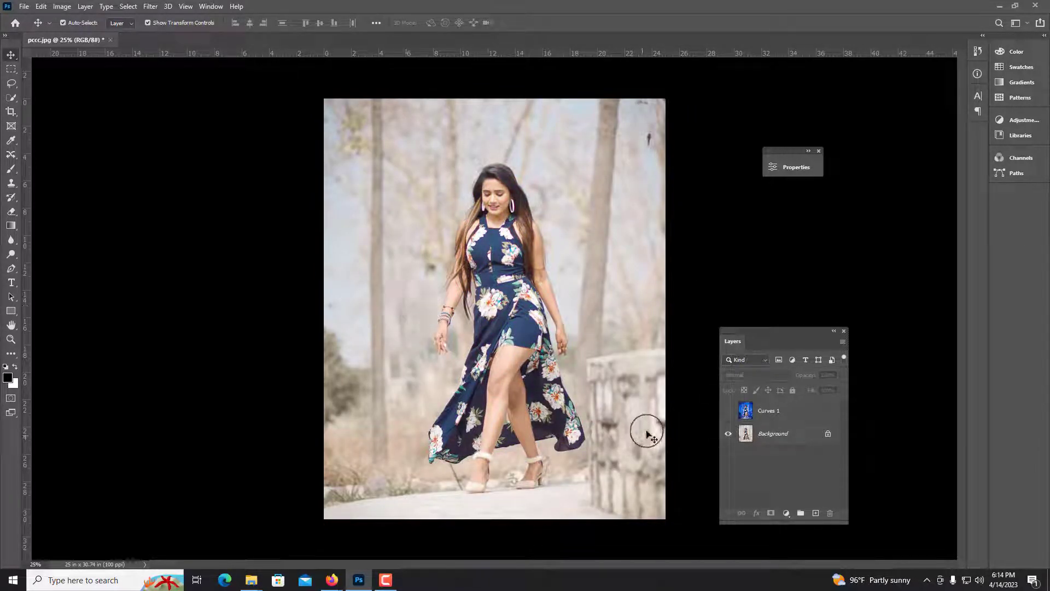
{"action": "left_click", "coordinate": [729, 411]}
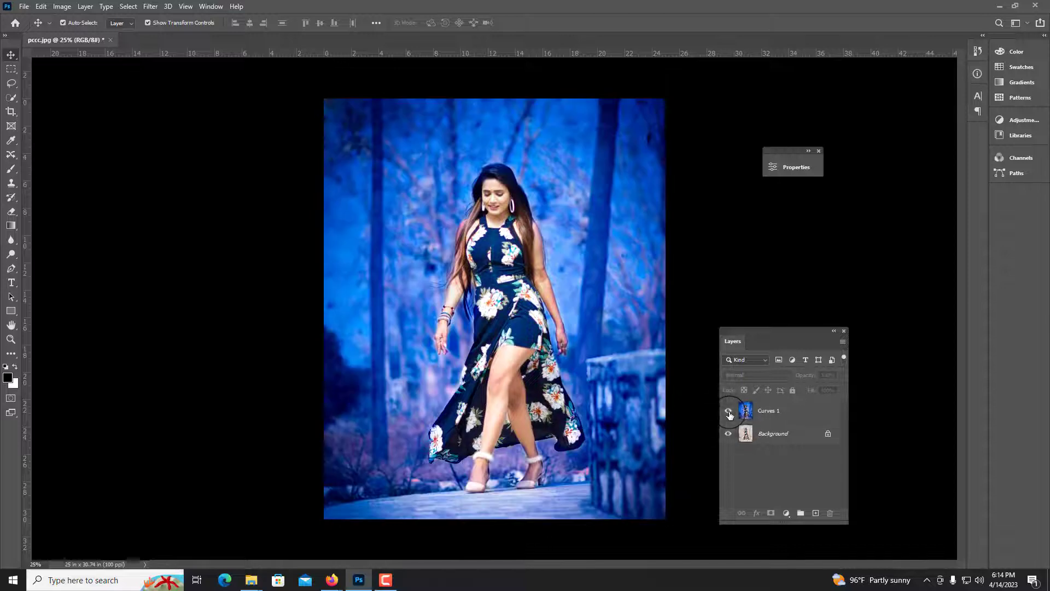